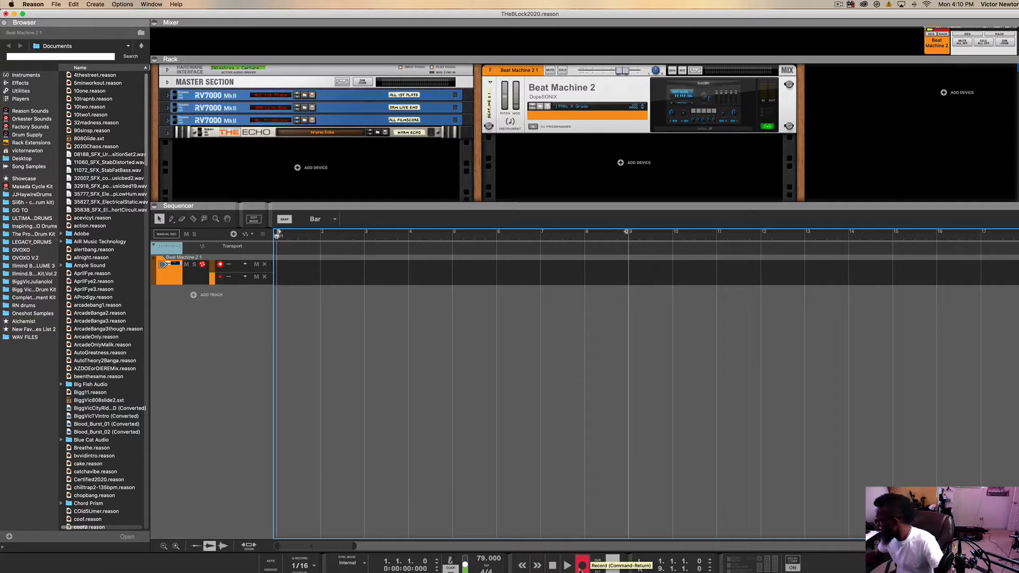
left_click(582, 566)
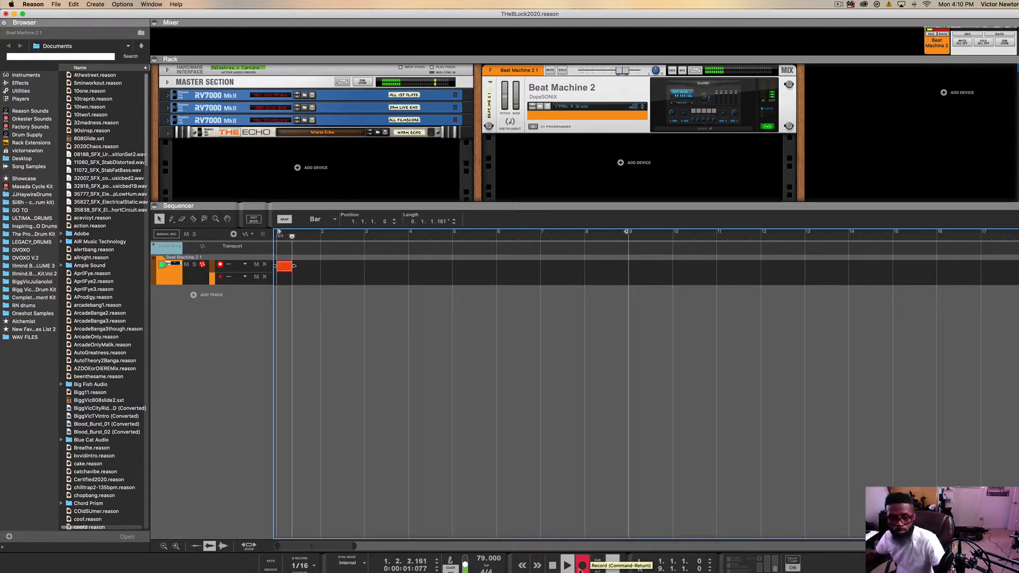
left_click(552, 565)
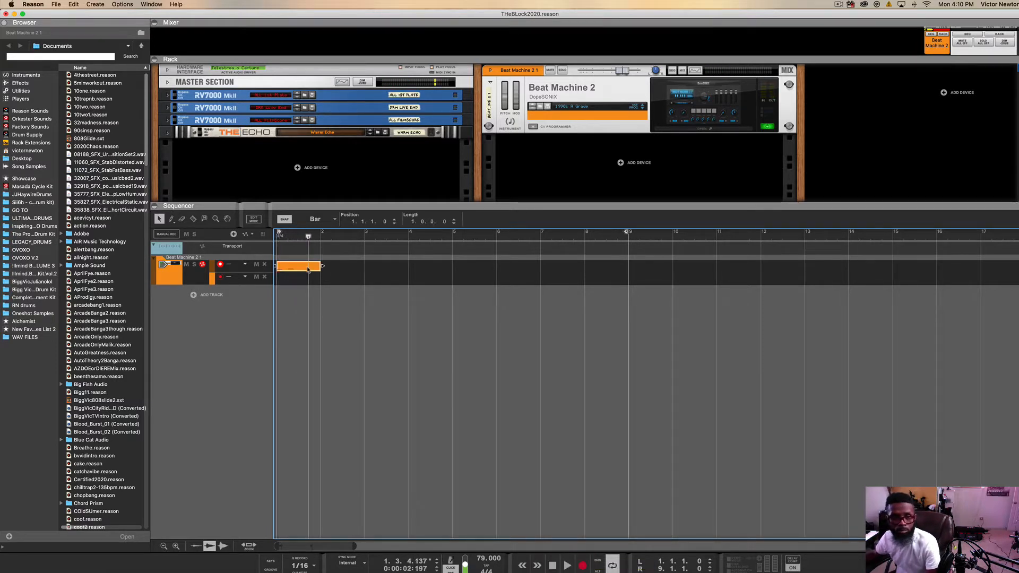
left_click(265, 264)
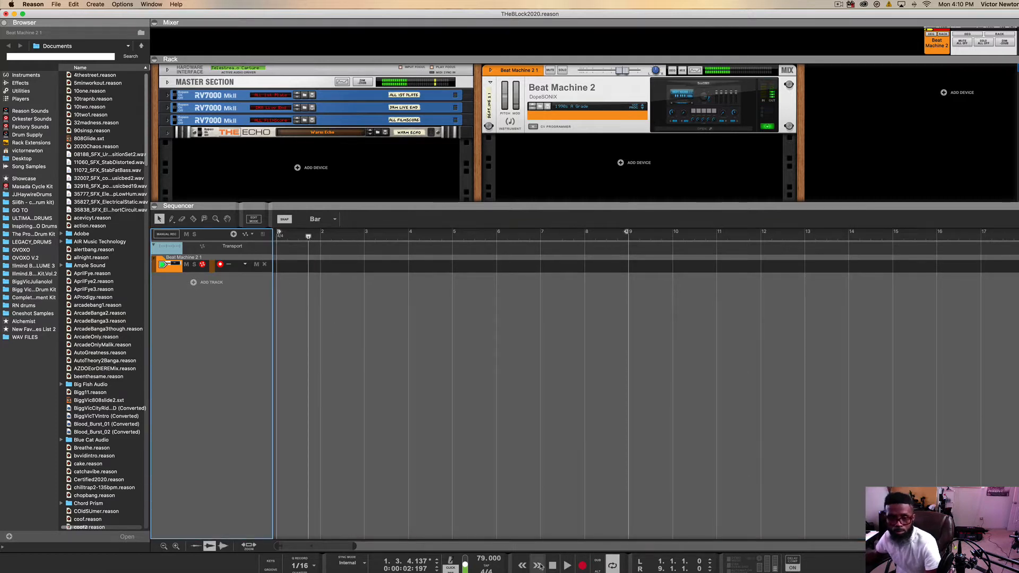
Step: Record a drum pattern on the Beat Machine 2 track from bar 1 to past bar 4 and return to the start
left_click(551, 566)
left_click(569, 566)
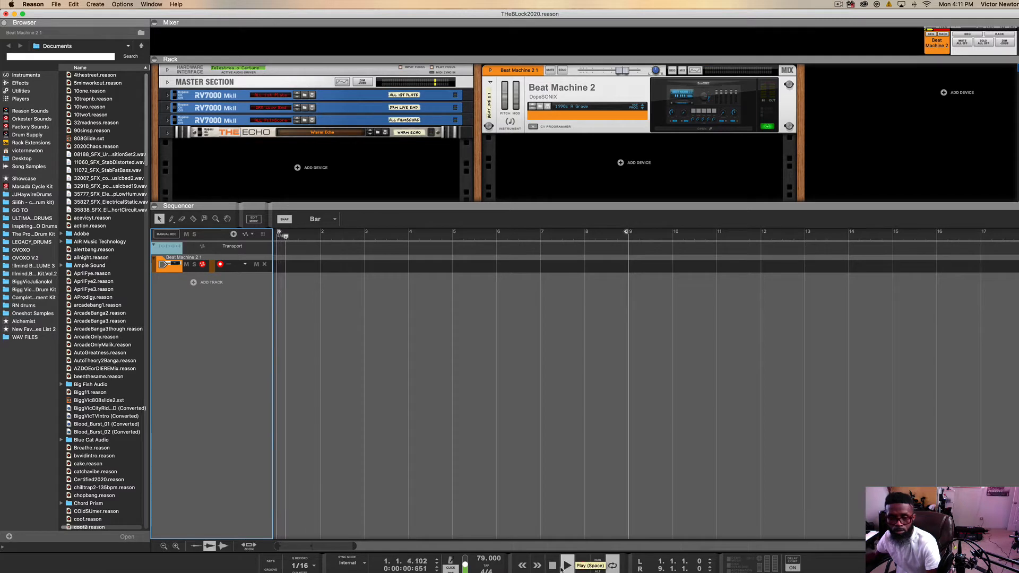
left_click(558, 567)
left_click(581, 566)
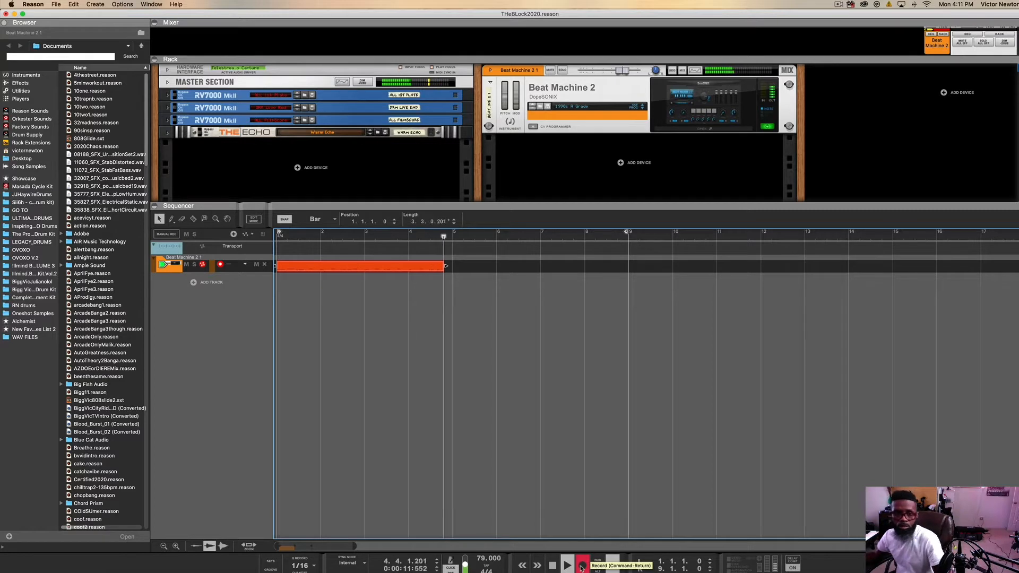
left_click(554, 567)
left_click(555, 567)
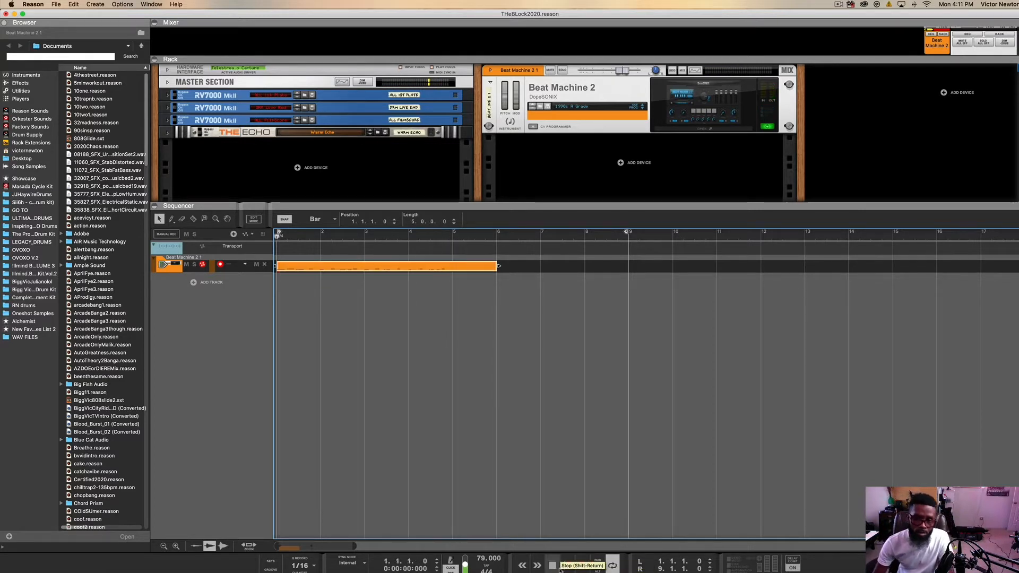
Step: Play the recorded drum clip and shorten it to four bars
left_click(566, 566)
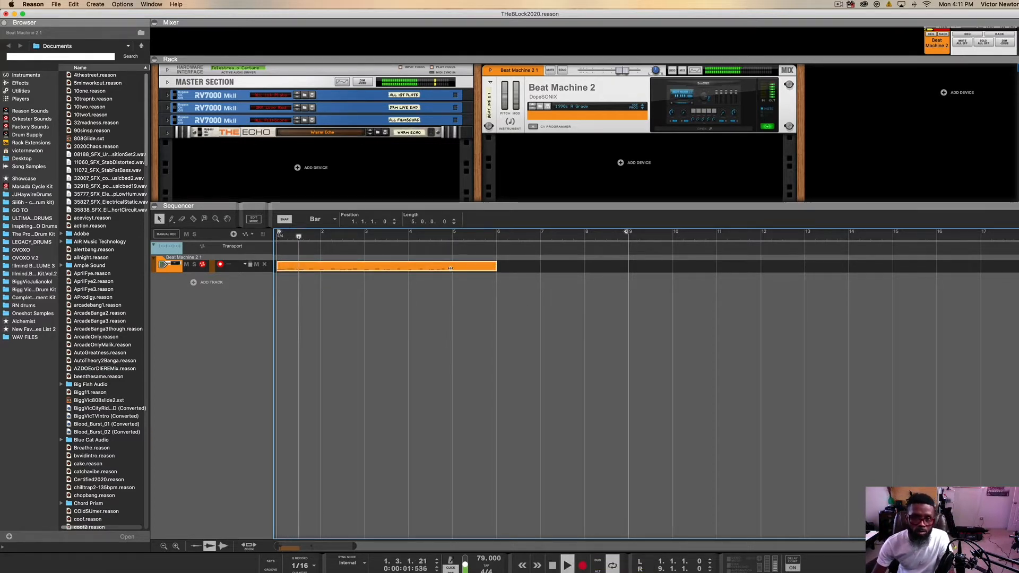
left_click_drag(450, 268, 452, 268)
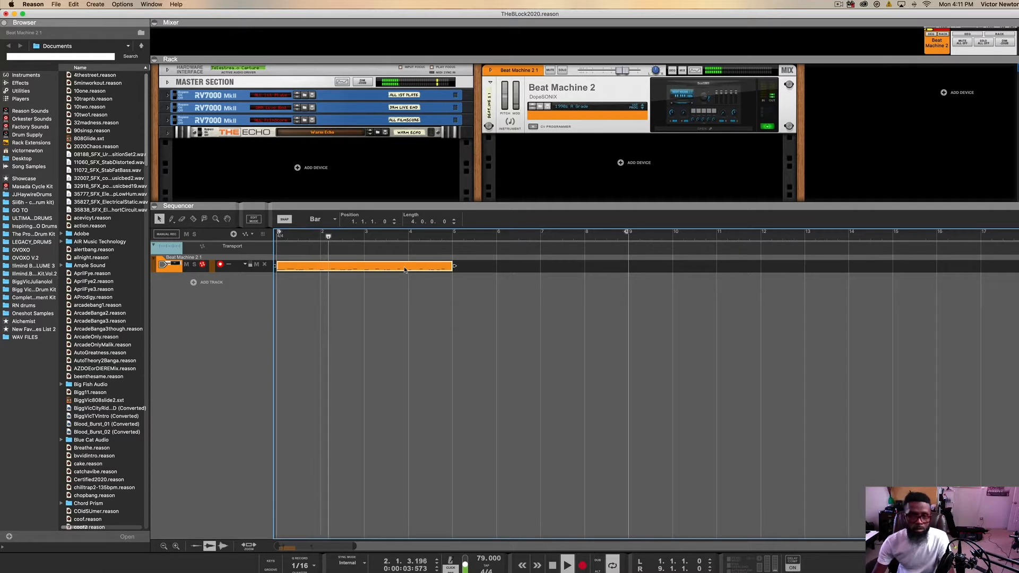
Step: Quantize the drum clip and move the loop end to bar 5
right_click(404, 268)
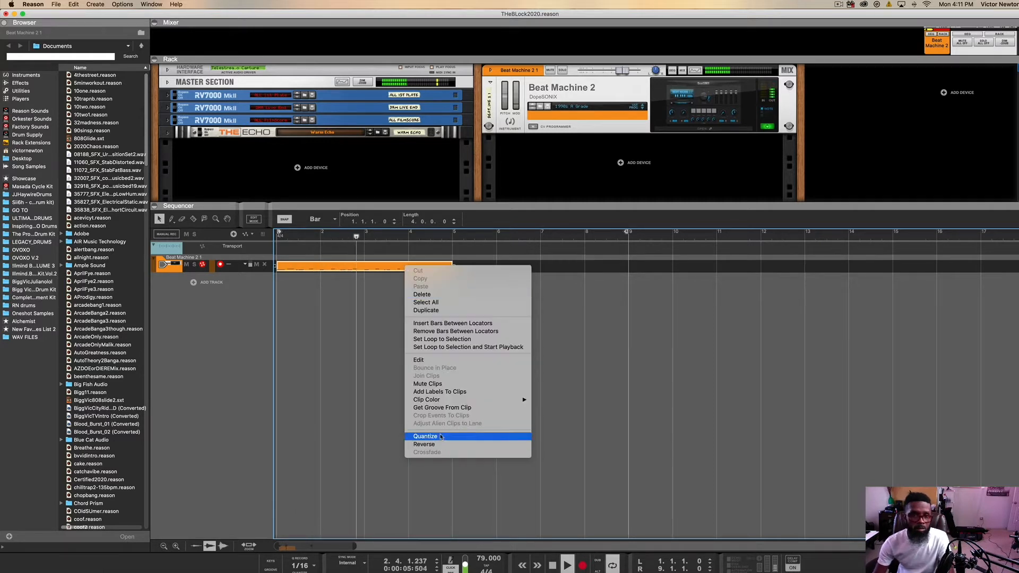
left_click(441, 436)
left_click_drag(626, 232, 459, 241)
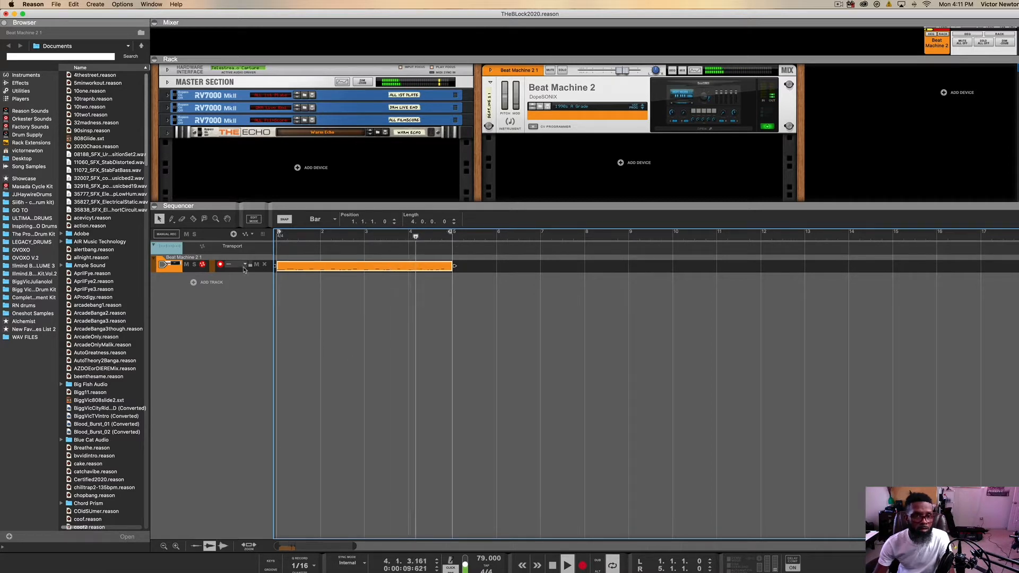
Step: Show the ReGroove Mixer and assign the drum clip's note lane to groove channel A8, 58% Shuffle
left_click(270, 569)
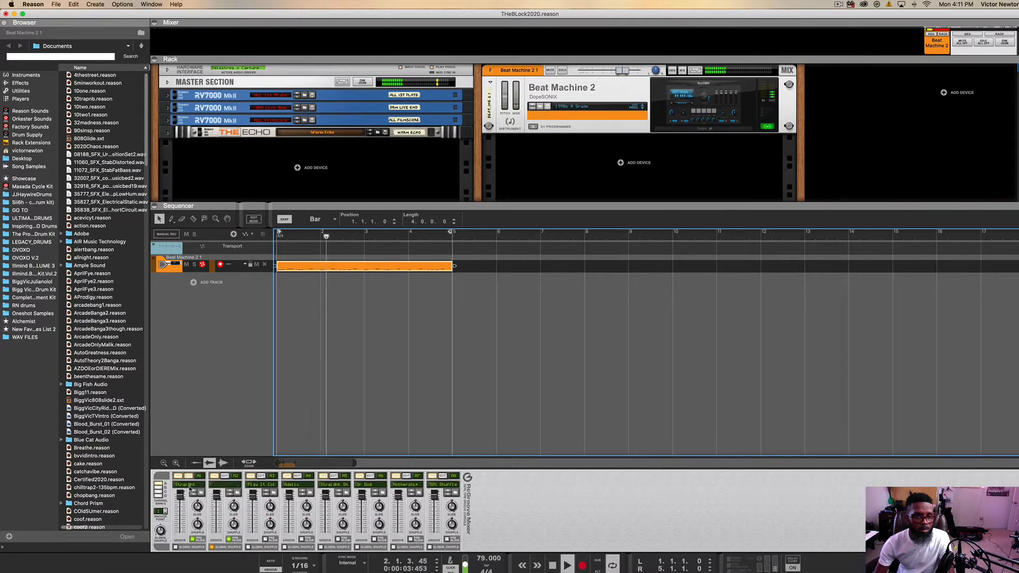
left_click(198, 493)
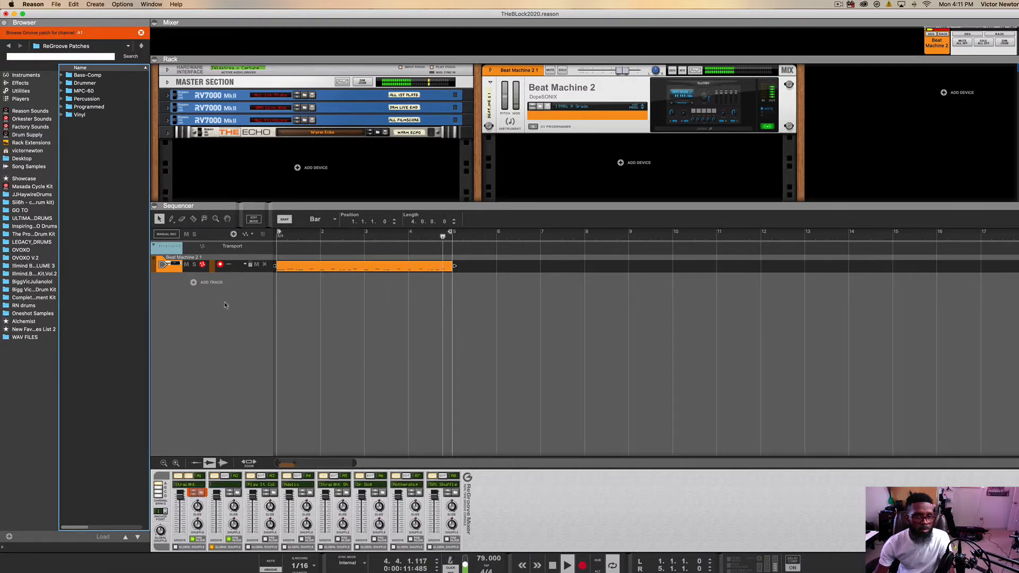
left_click(237, 264)
mouse_move(249, 302)
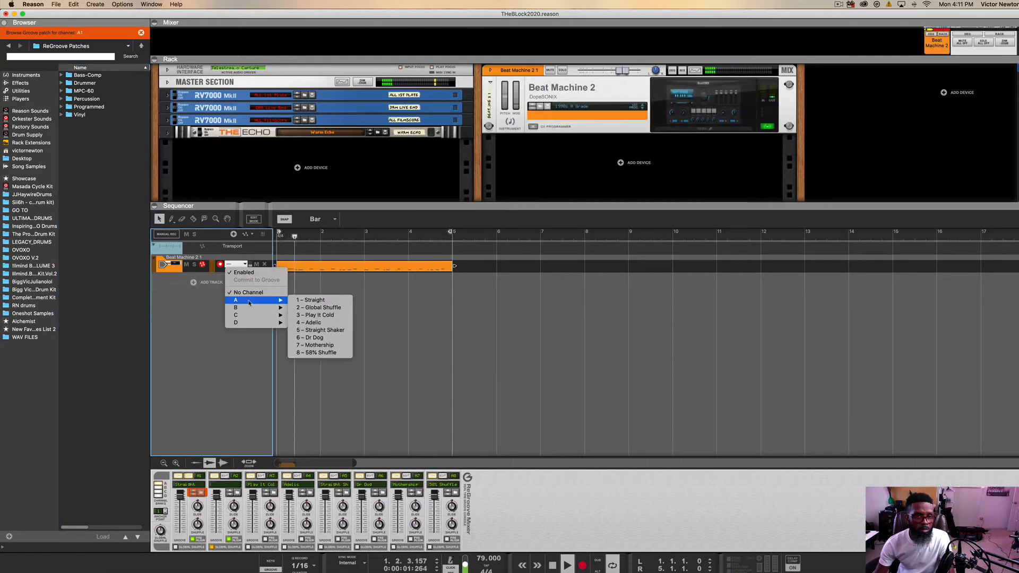
left_click(317, 352)
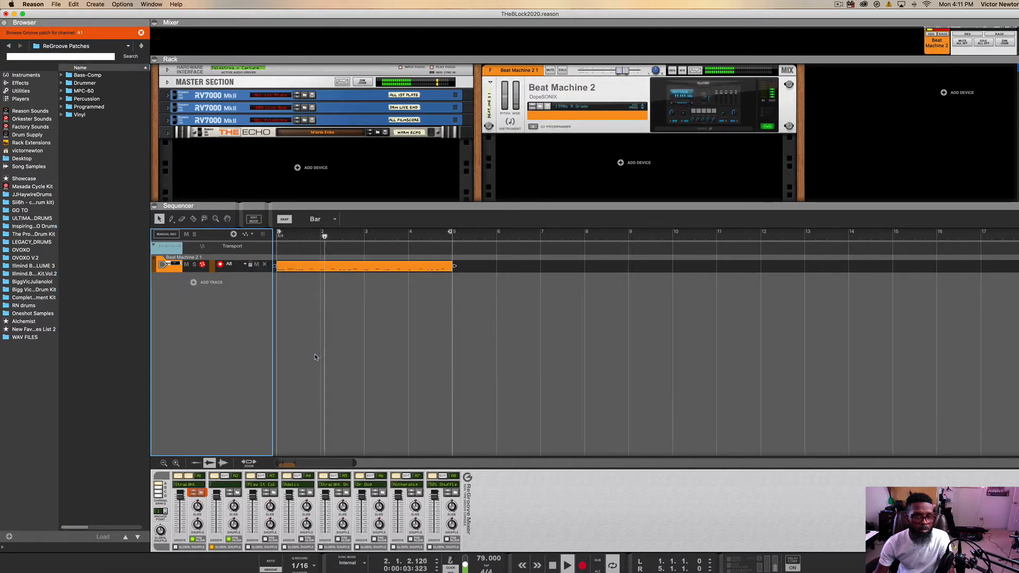
left_click(291, 327)
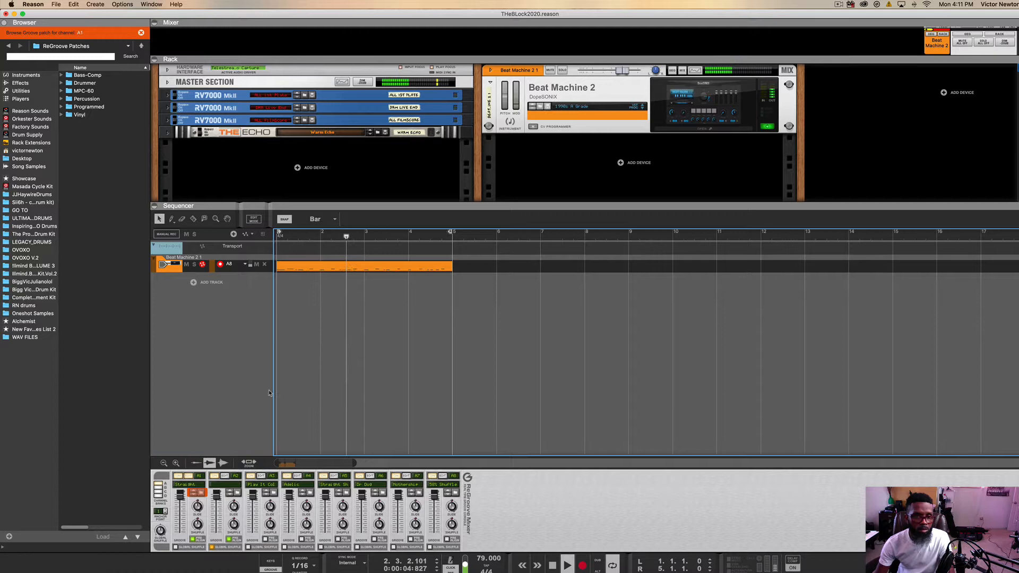
left_click(197, 427)
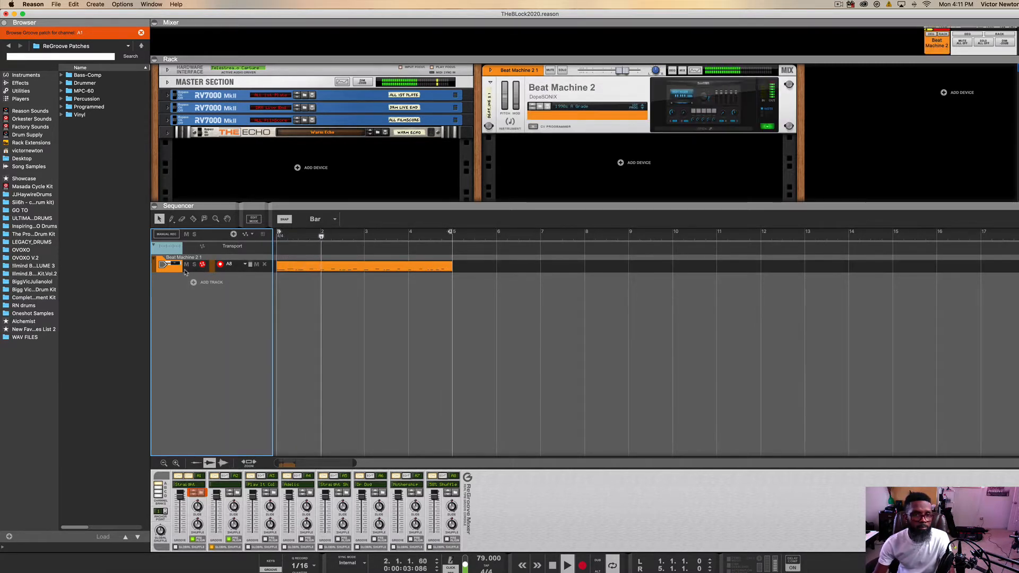
Step: Record a second drum part from bar 1 on a new Beat Machine 2 note lane and quantize its clip
left_click(233, 234)
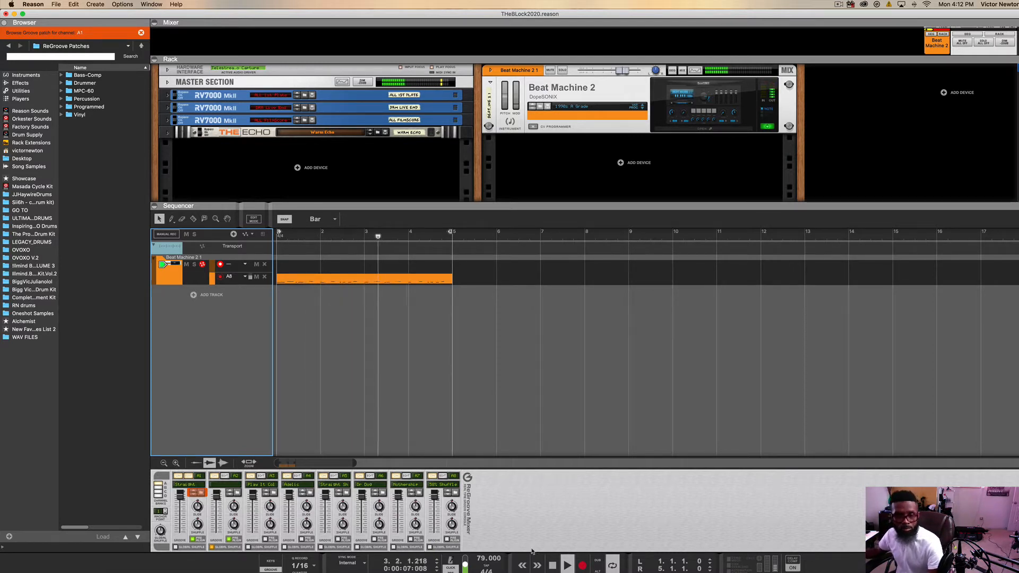
double_click(552, 566)
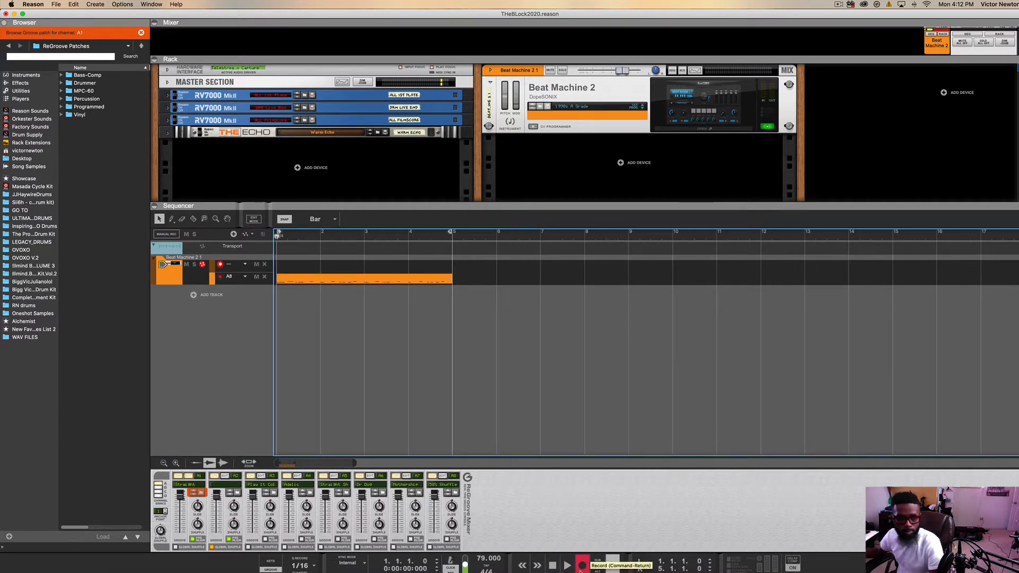
left_click(581, 566)
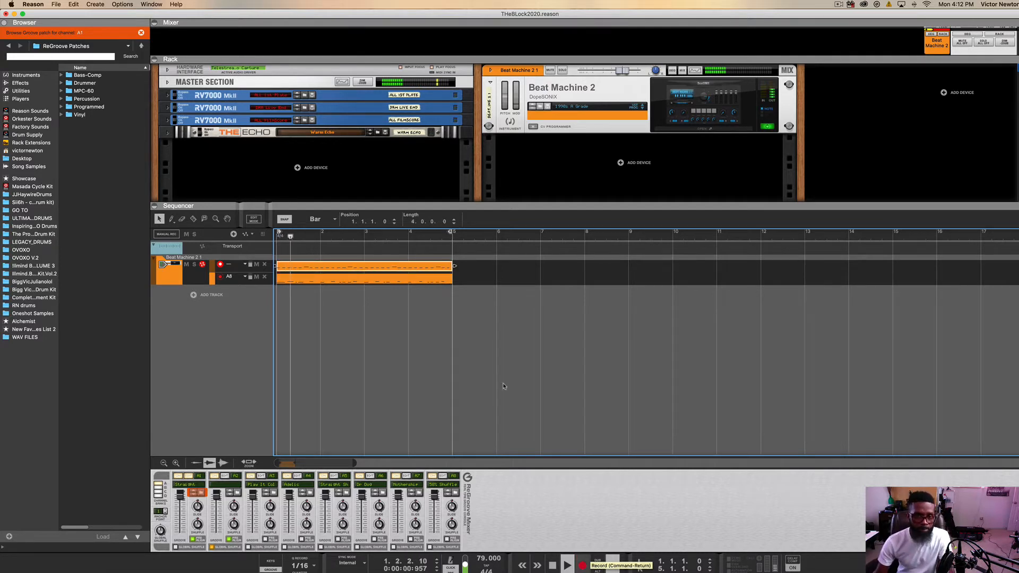
right_click(344, 269)
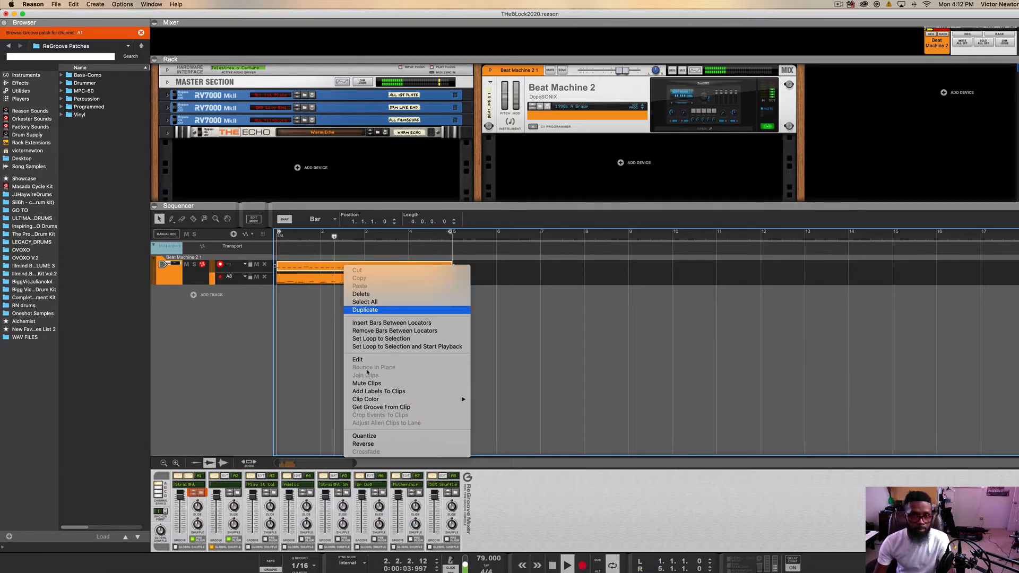
left_click(369, 434)
Step: In the new clip, shift all E1 notes slightly late so the first starts at 1.1.1.29, and close the note editor
double_click(338, 269)
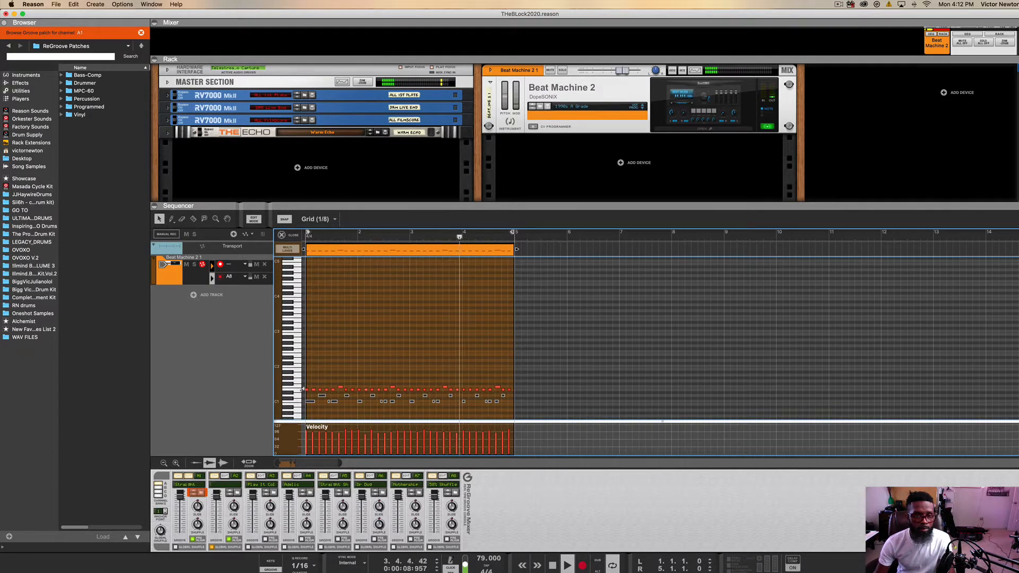
left_click(298, 390)
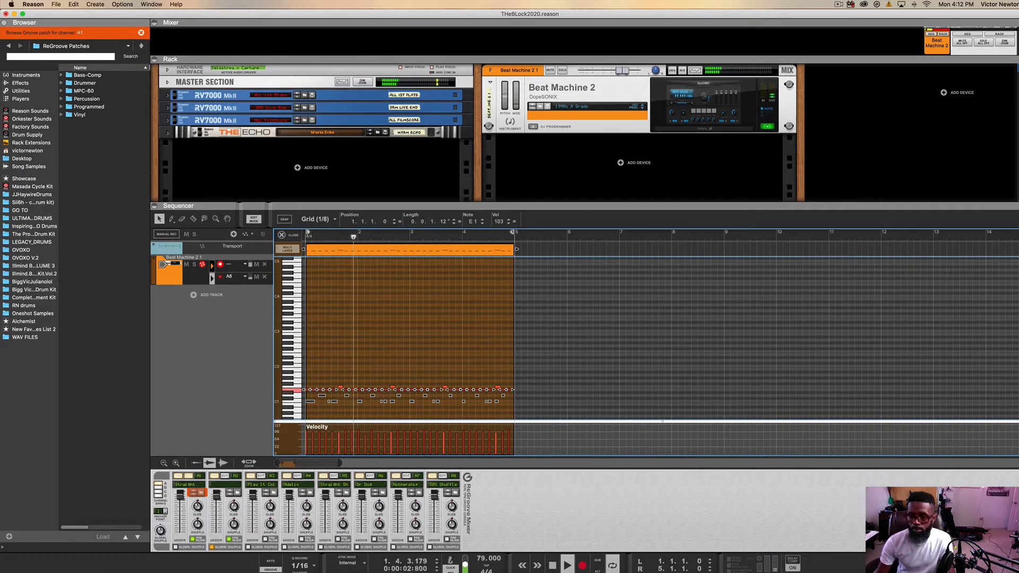
left_click_drag(308, 463, 938, 461)
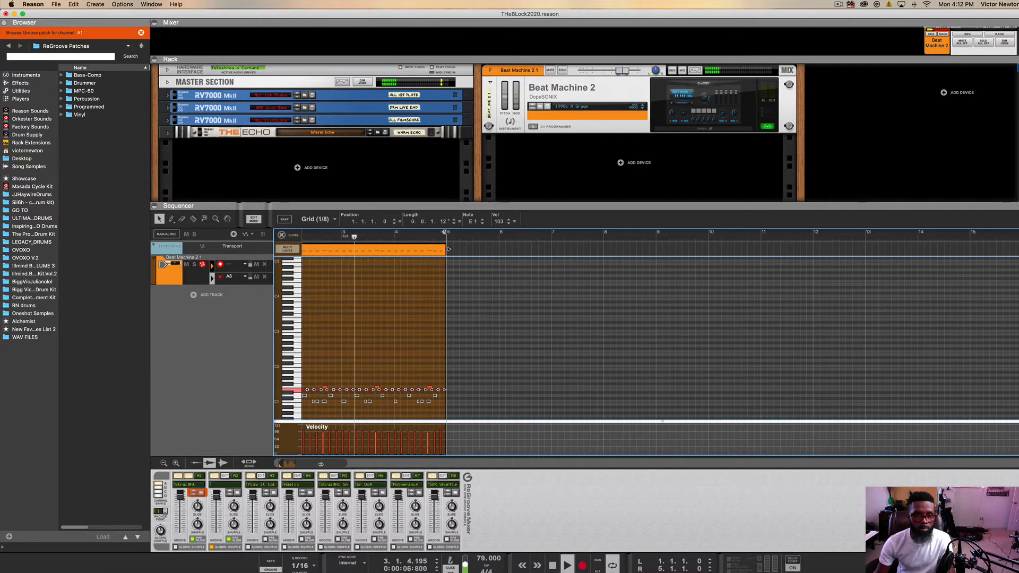
mouse_move(321, 463)
left_mouse_down()
mouse_move(291, 464)
mouse_move(306, 464)
left_mouse_up()
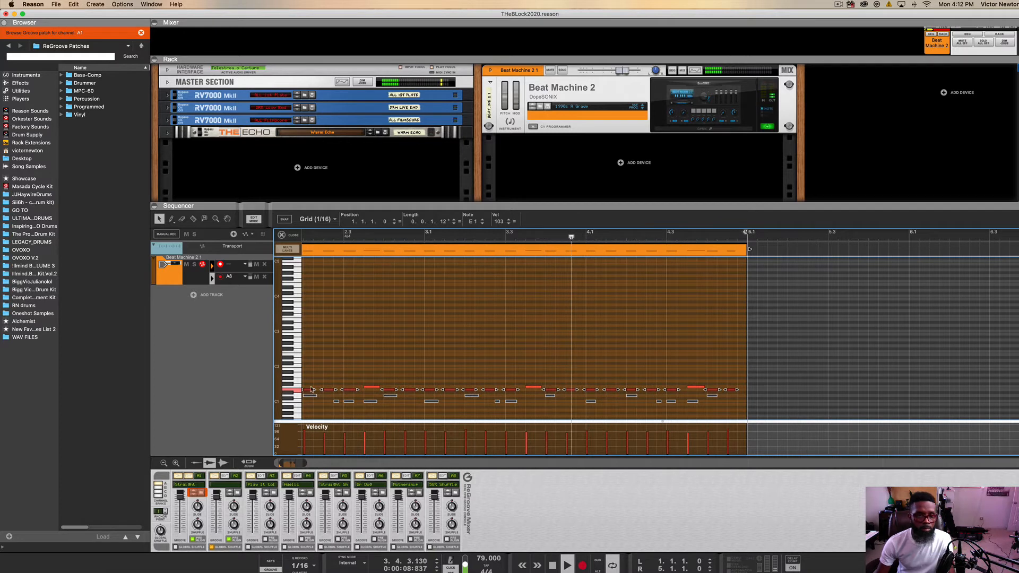
left_click_drag(308, 390, 309, 391)
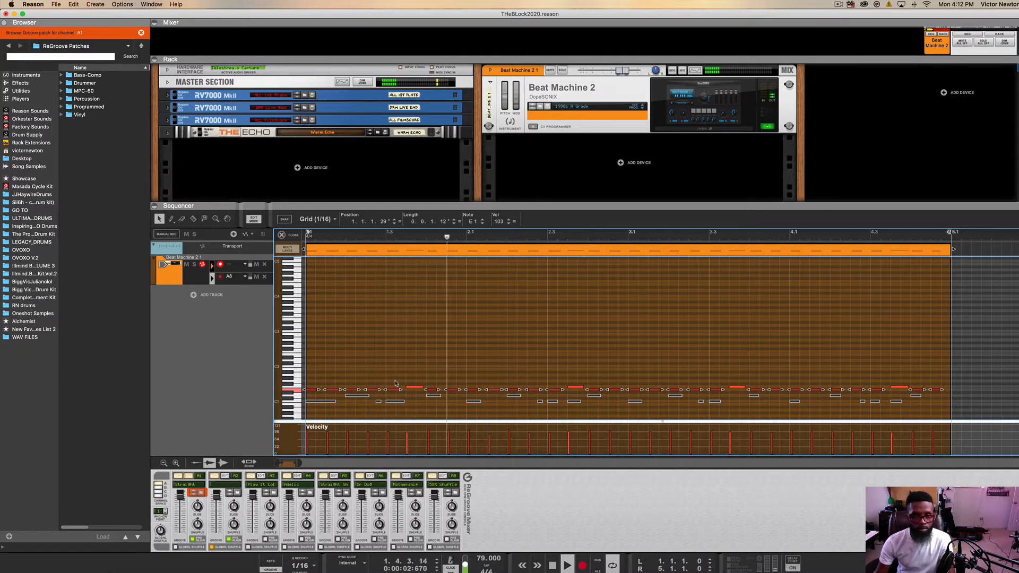
left_click(356, 368)
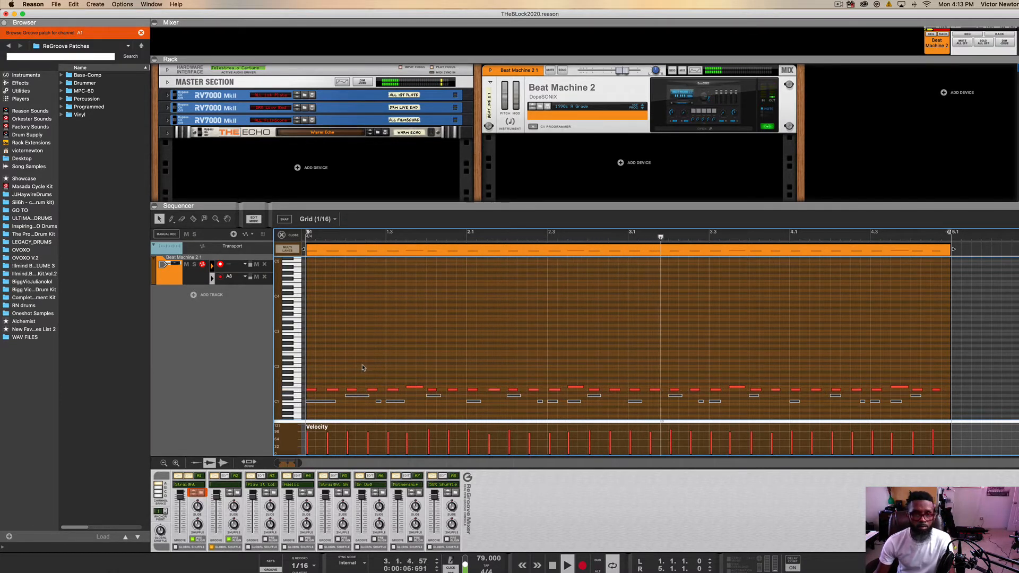
left_click(282, 235)
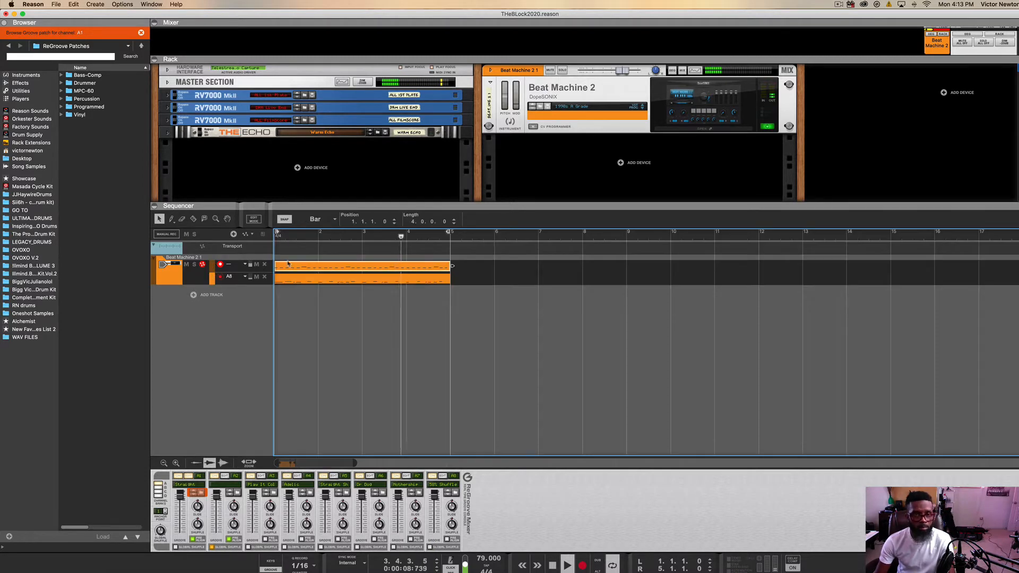
Step: Add another empty note lane to the Beat Machine 2 track and create the DopeSONIX LoFi instrument below Beat Machine 2 in the rack
left_click(233, 234)
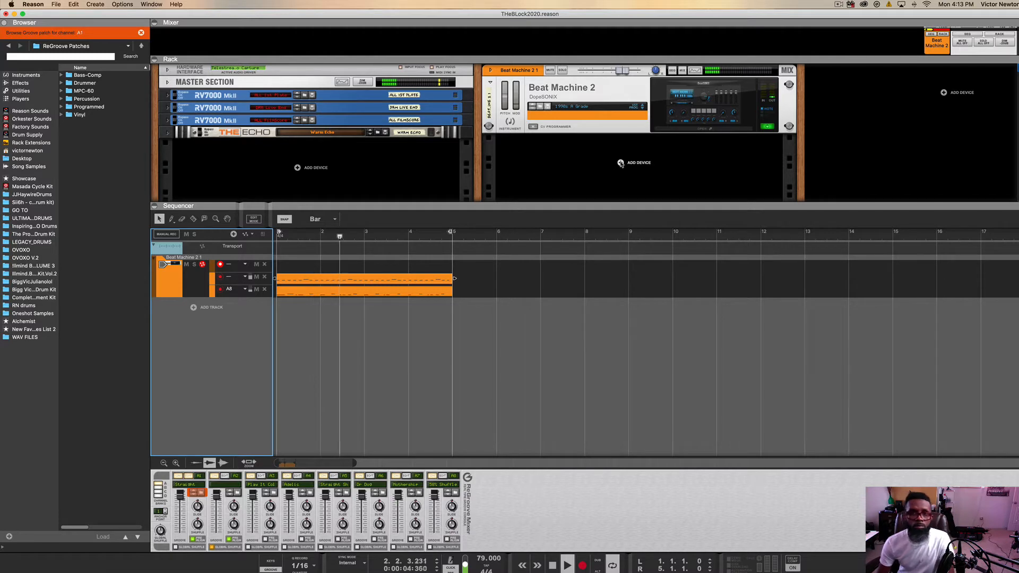
left_click(26, 75)
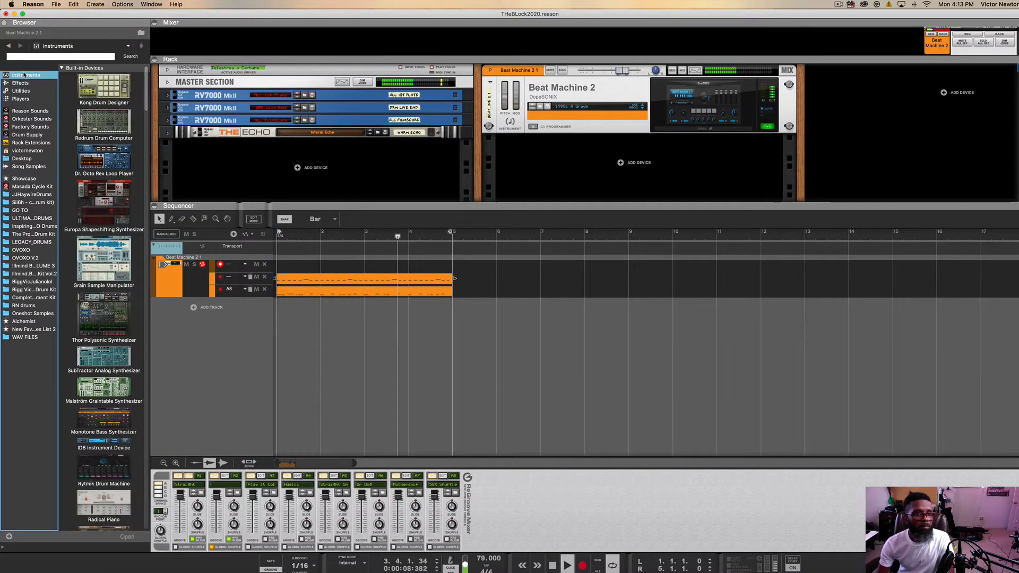
left_click(99, 327)
scroll(98, 327, "down", 20)
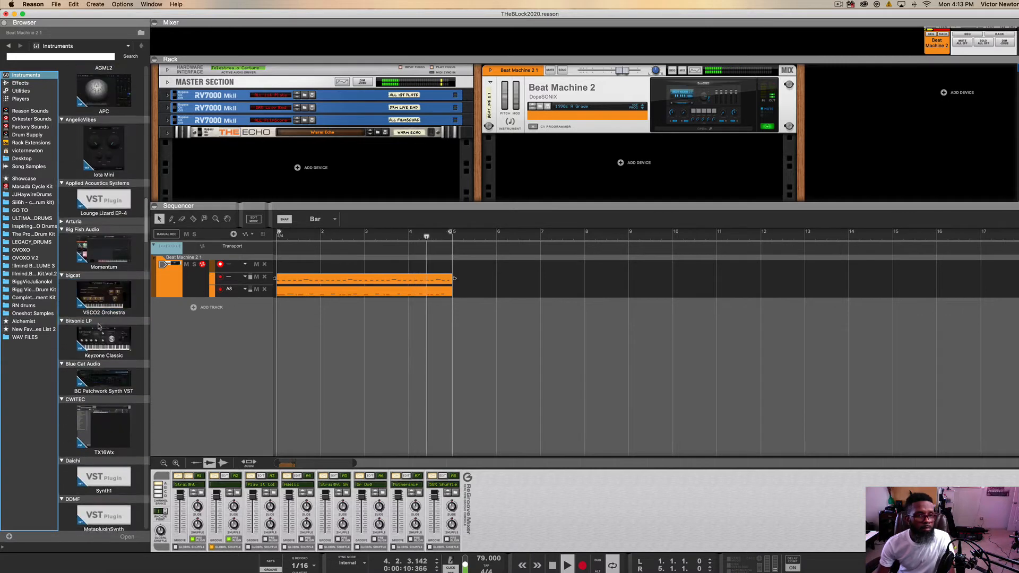
scroll(99, 327, "down", 4)
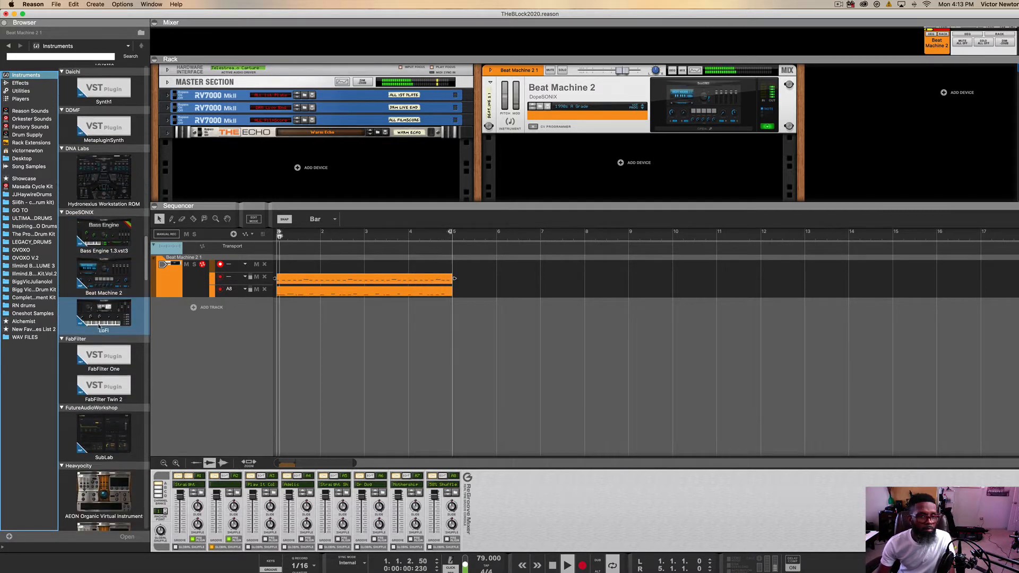
mouse_move(106, 320)
left_mouse_down()
mouse_move(561, 201)
mouse_move(608, 173)
left_mouse_up()
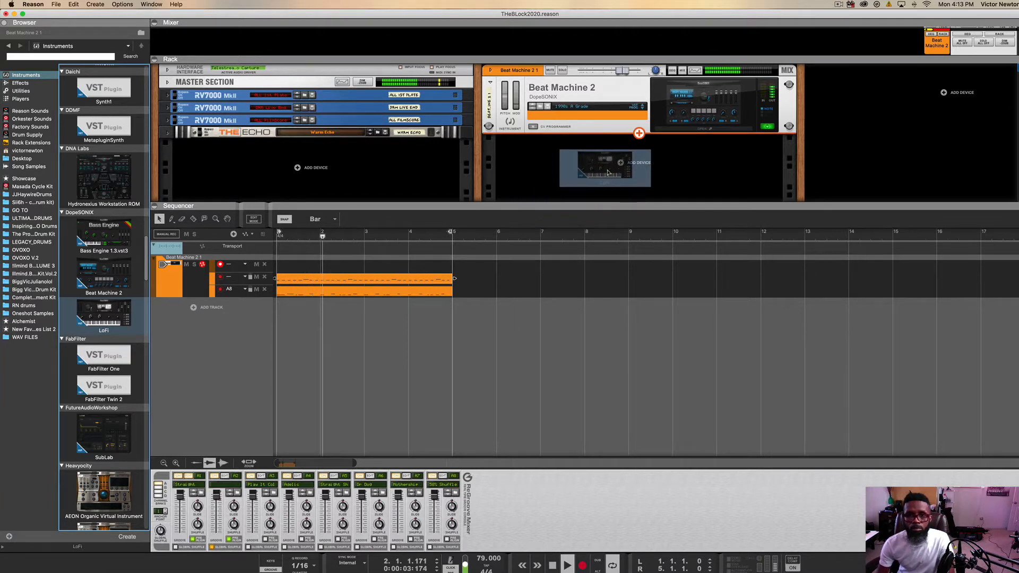
left_click_drag(608, 173, 609, 174)
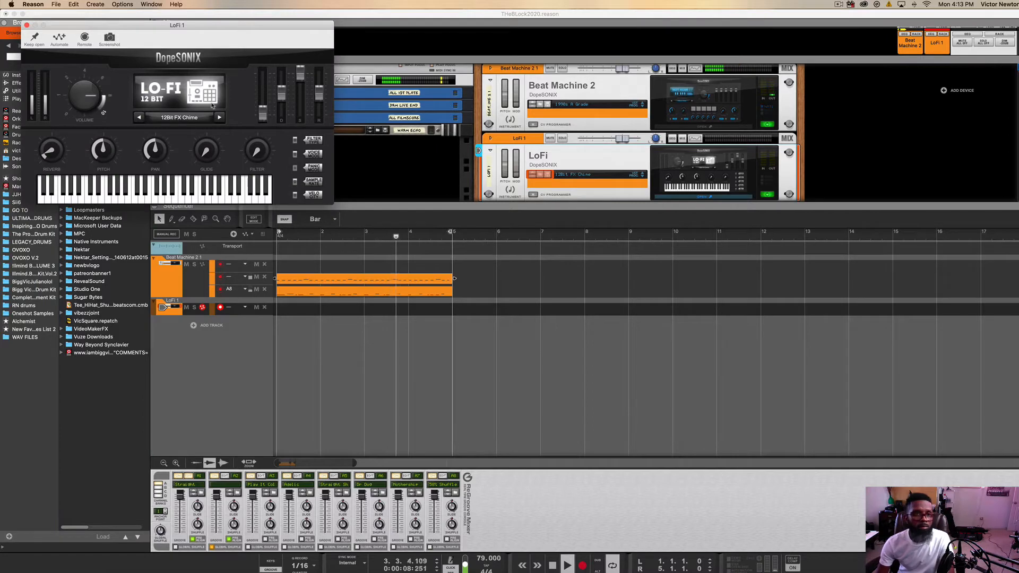
Step: Load the Analog Keys Ping preset in the LoFi instrument
left_click(179, 118)
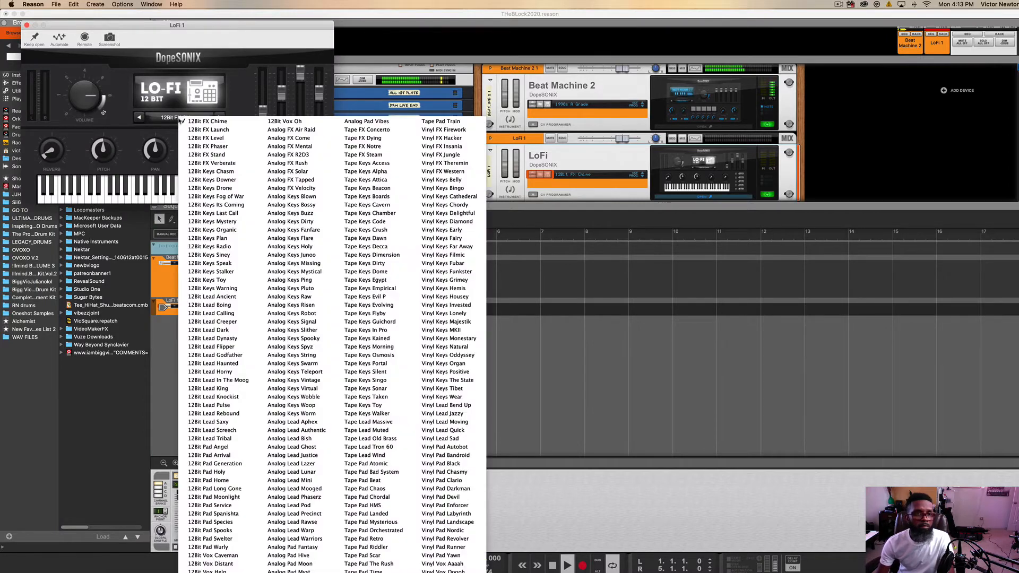
left_click(295, 282)
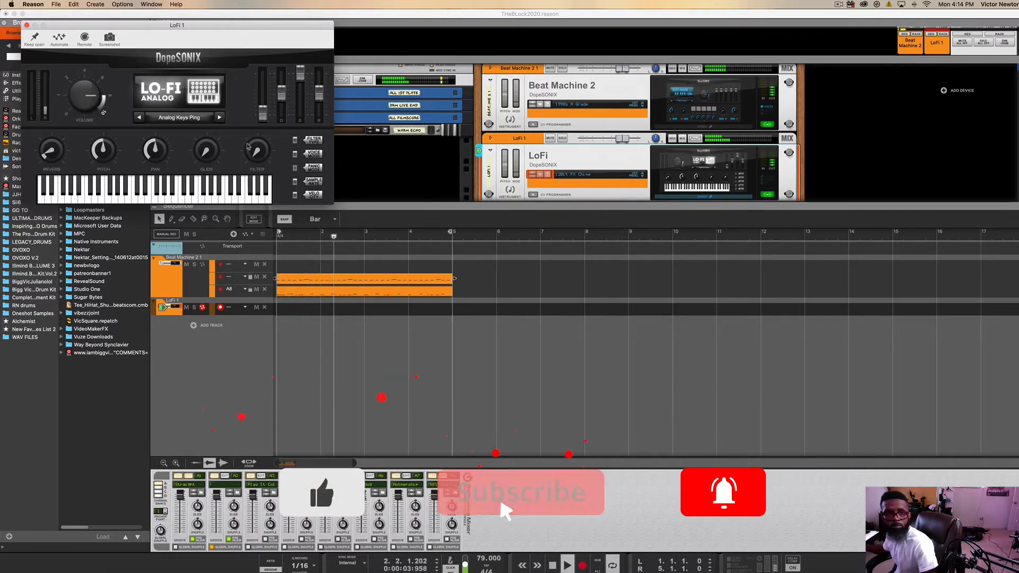
Step: Audition the LoFi presets one by one over the looping drums, from Analog Keys Pluto to Analog Lead Ghost, and stop playback
left_click(219, 117)
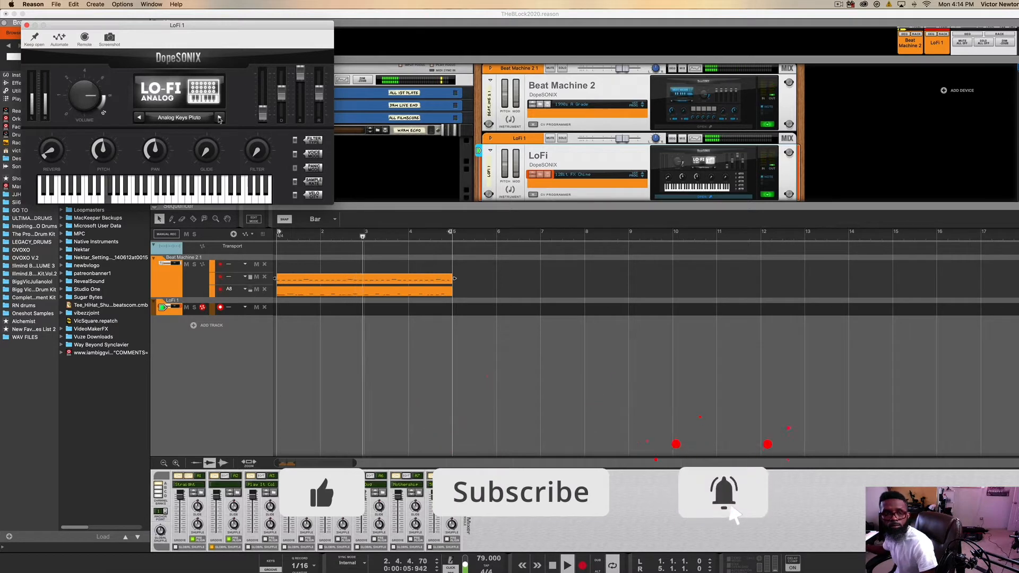
left_click(218, 118)
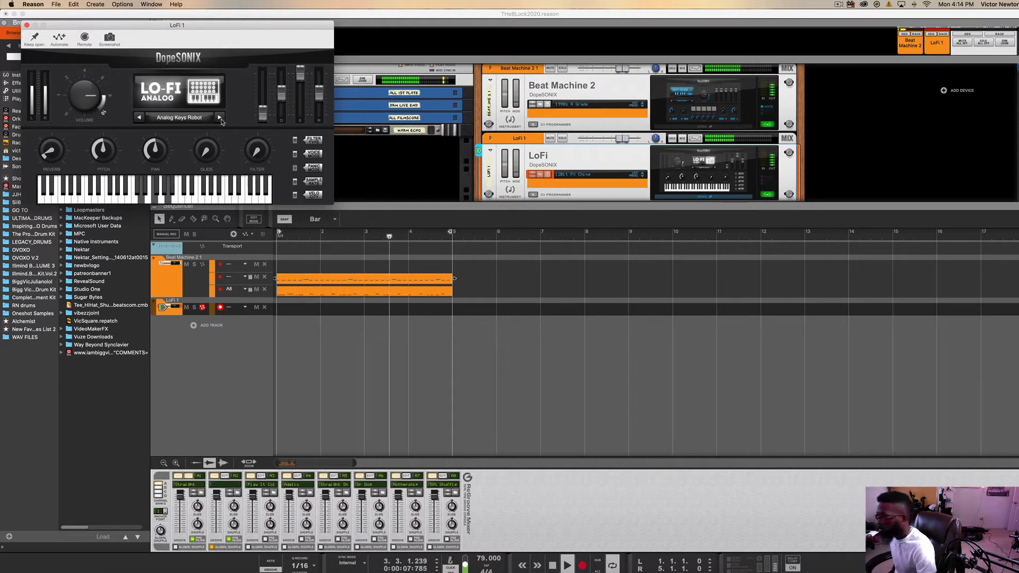
left_click(219, 118)
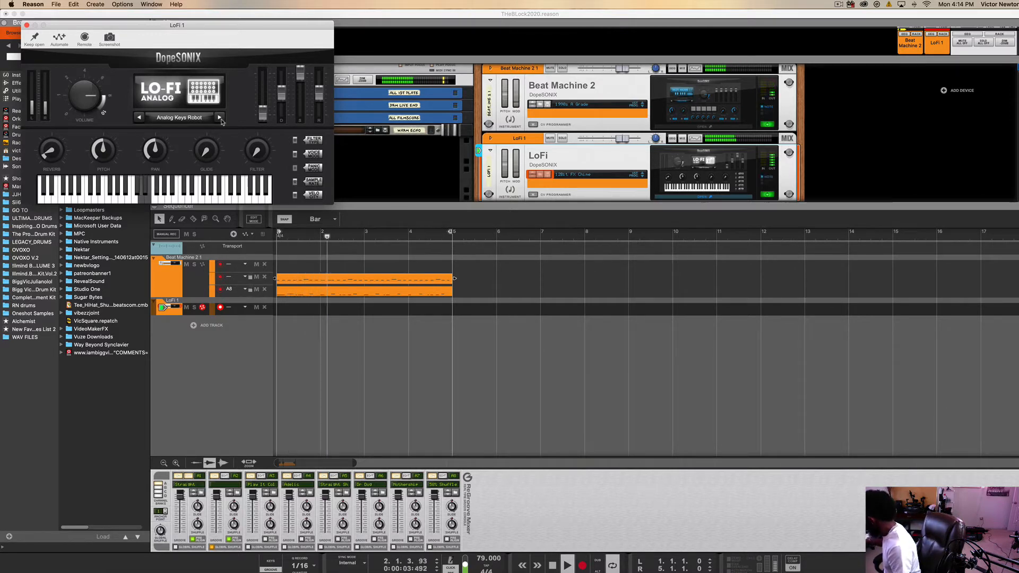
left_click(219, 118)
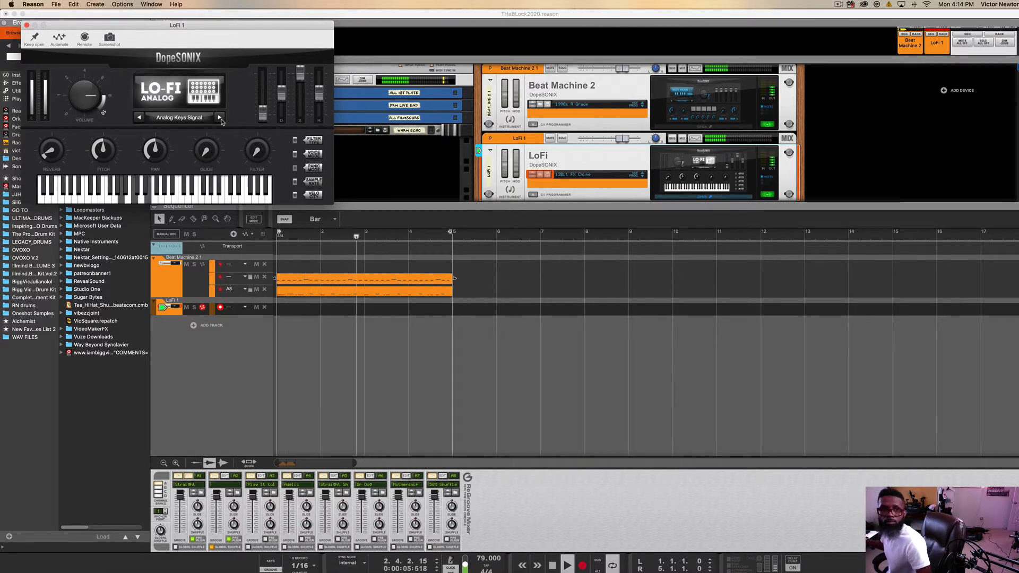
left_click(220, 117)
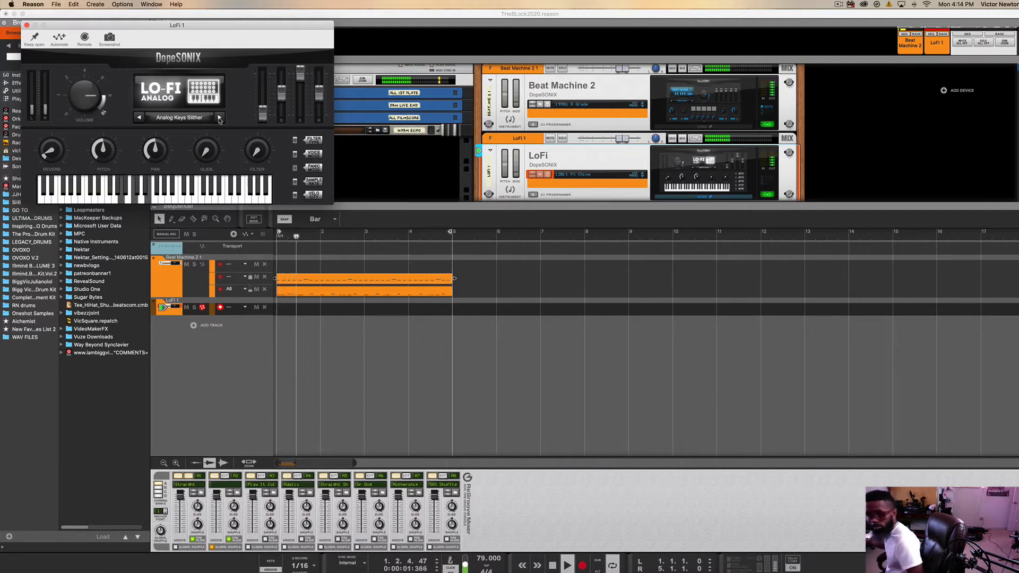
left_click(219, 118)
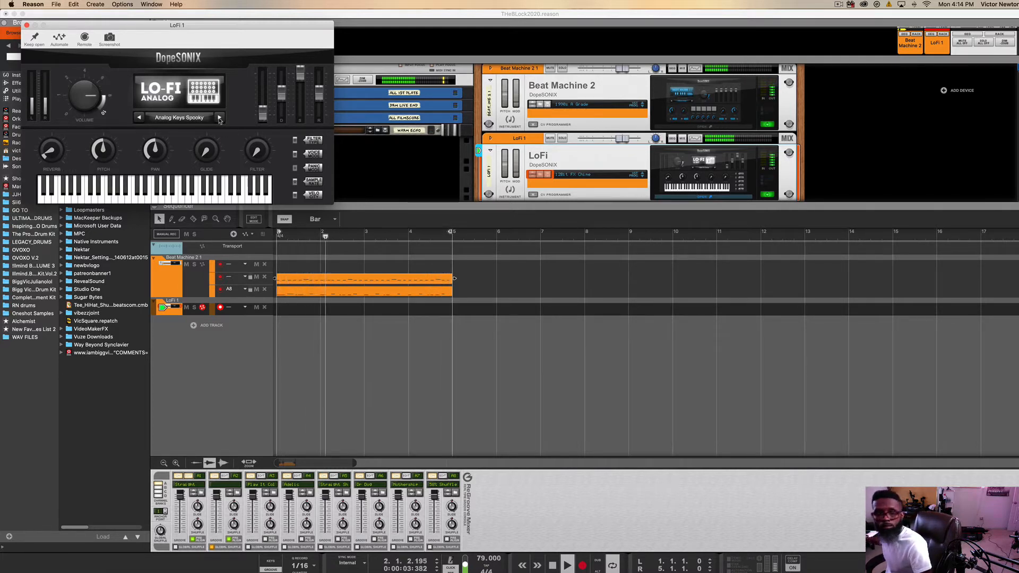
left_click(219, 118)
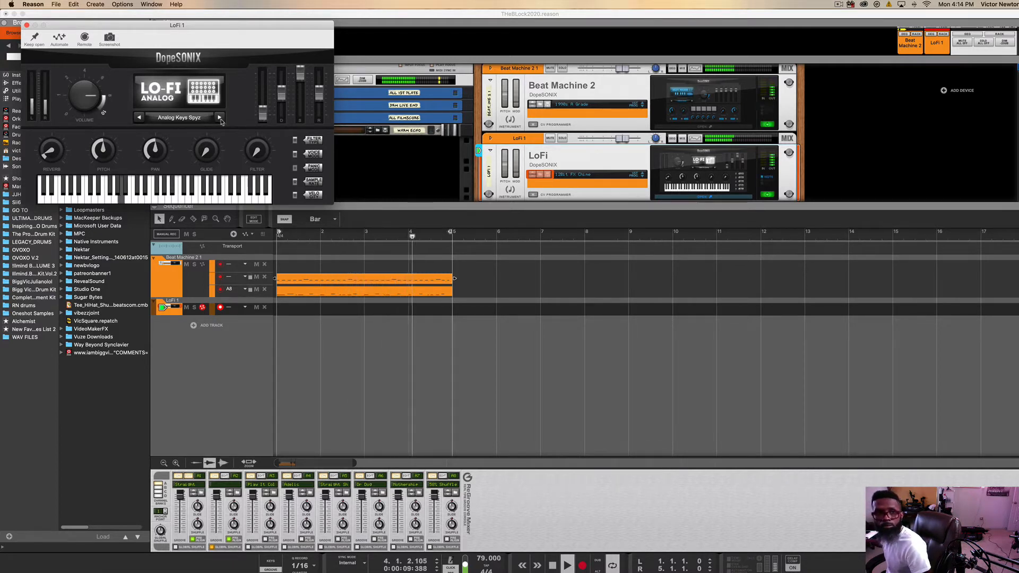
left_click(219, 117)
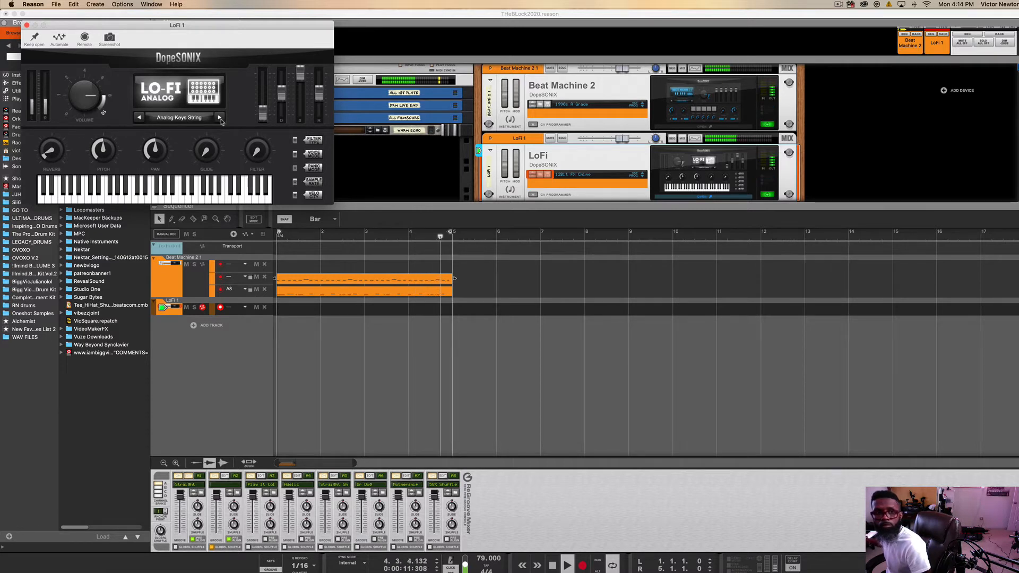
left_click(220, 118)
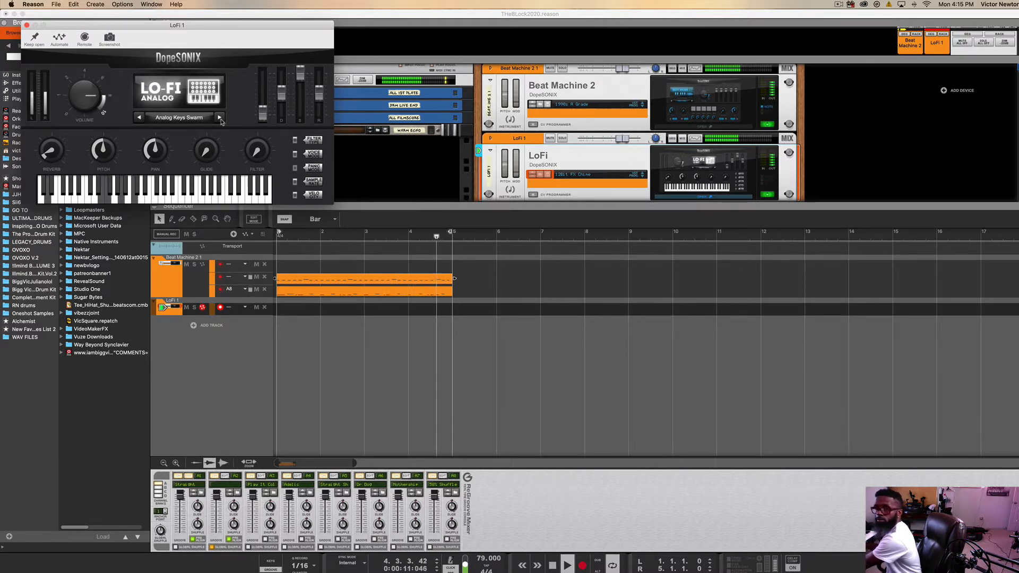
left_click(220, 118)
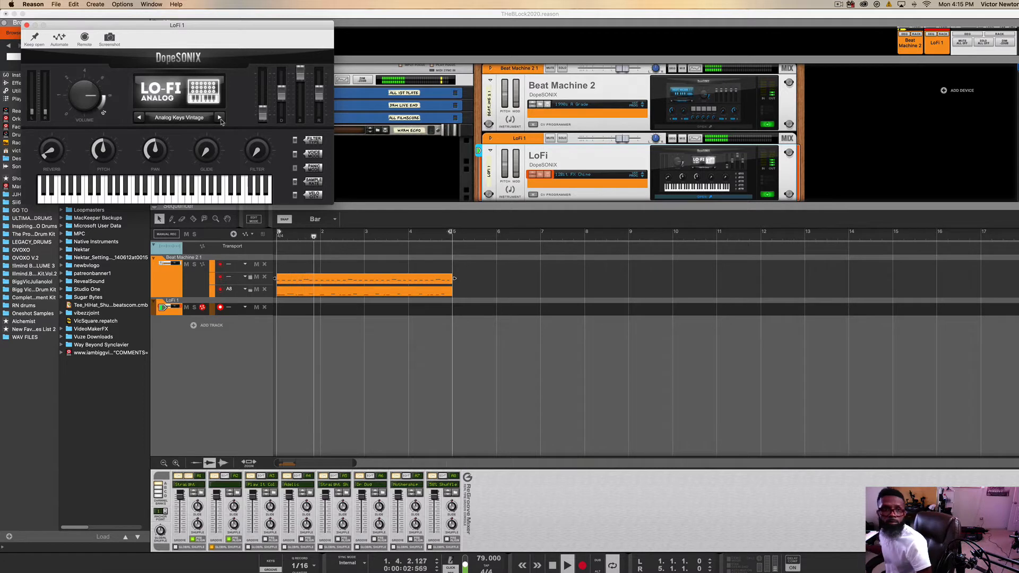
left_click(220, 118)
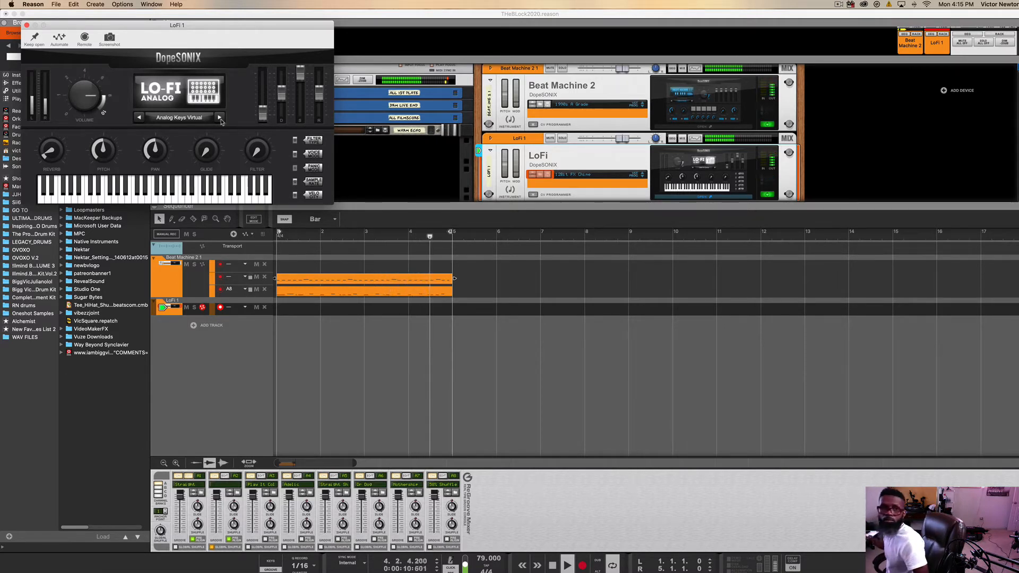
left_click(220, 118)
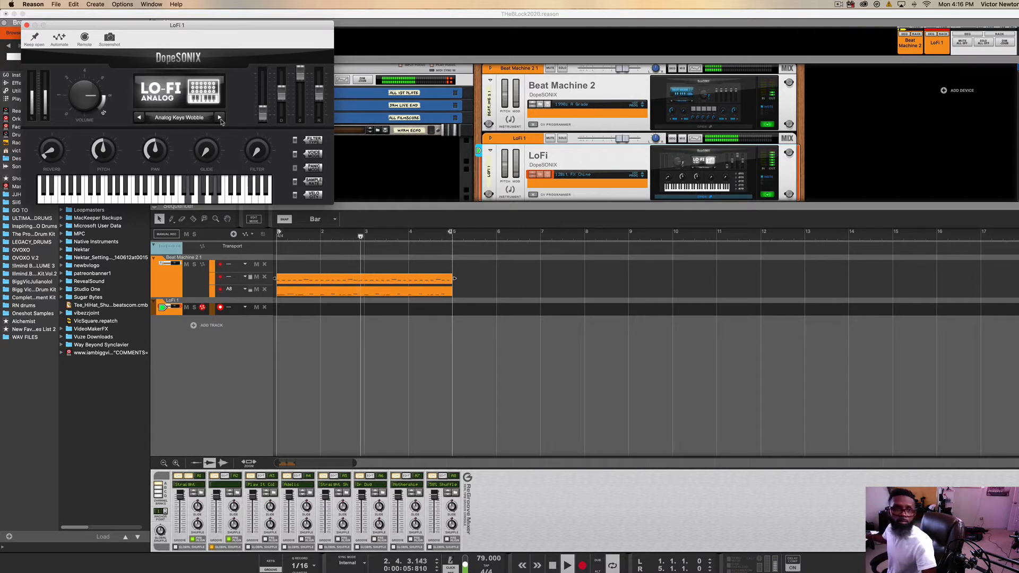
left_click(219, 117)
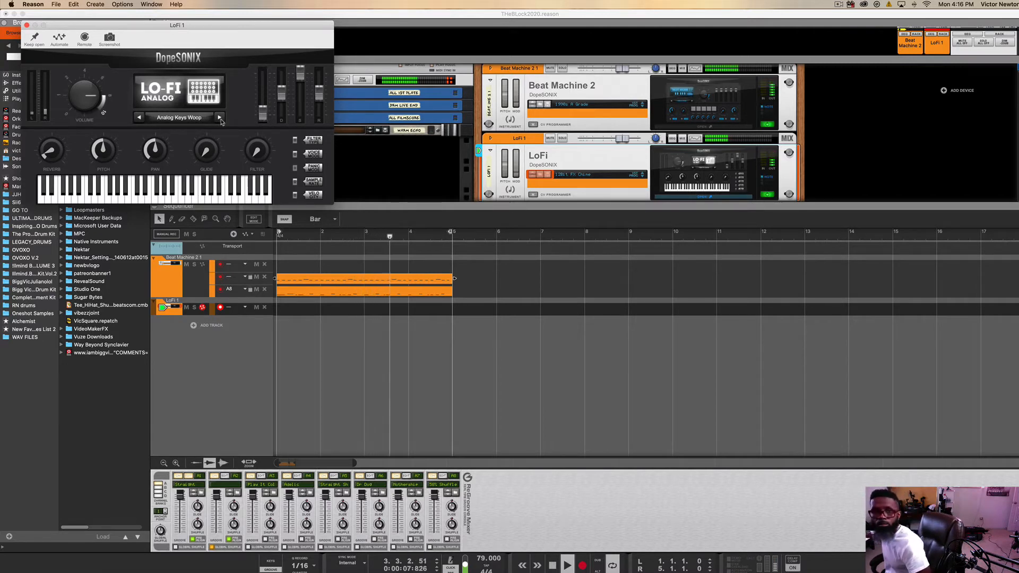
left_click(220, 117)
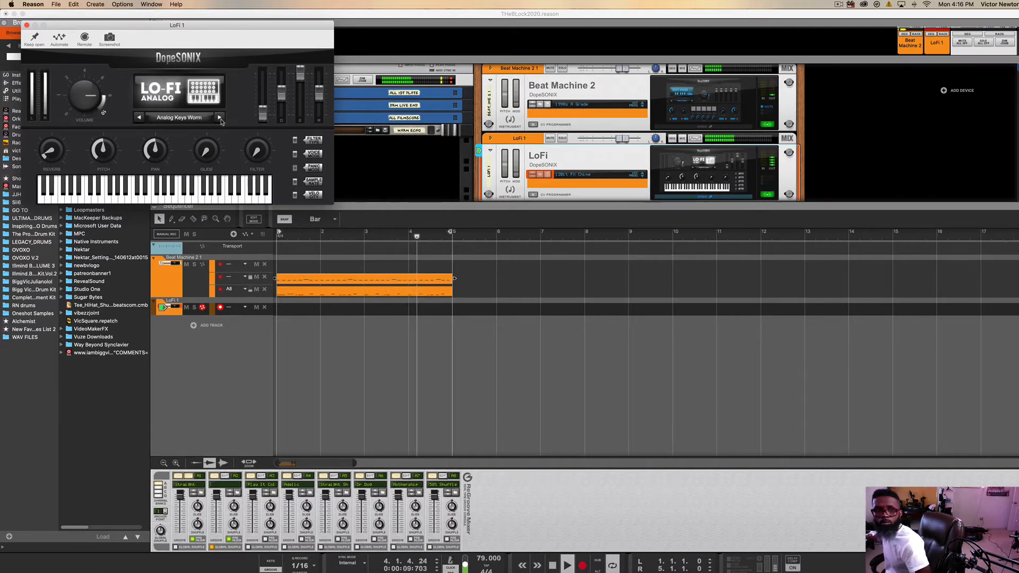
left_click(219, 117)
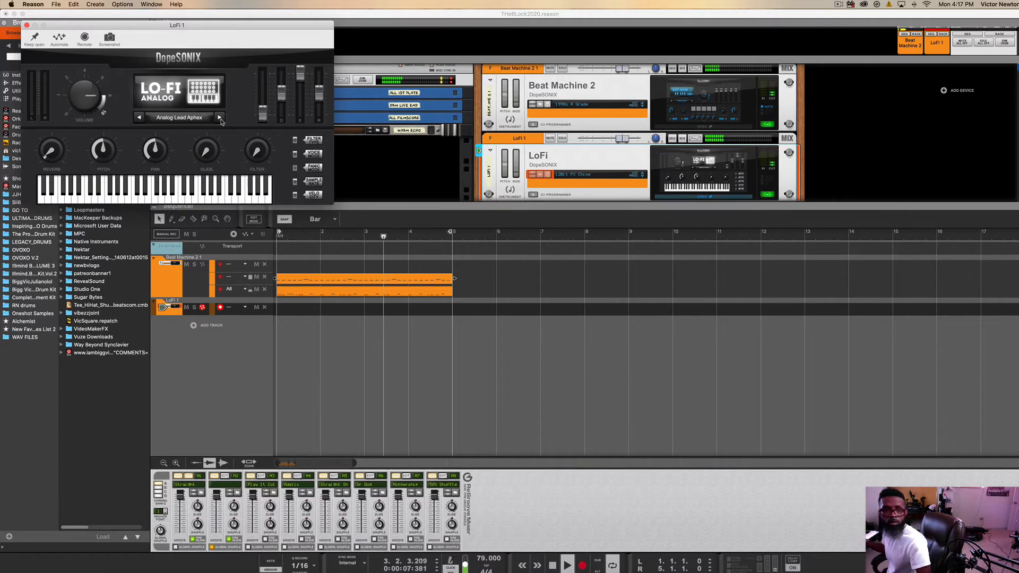
left_click(219, 118)
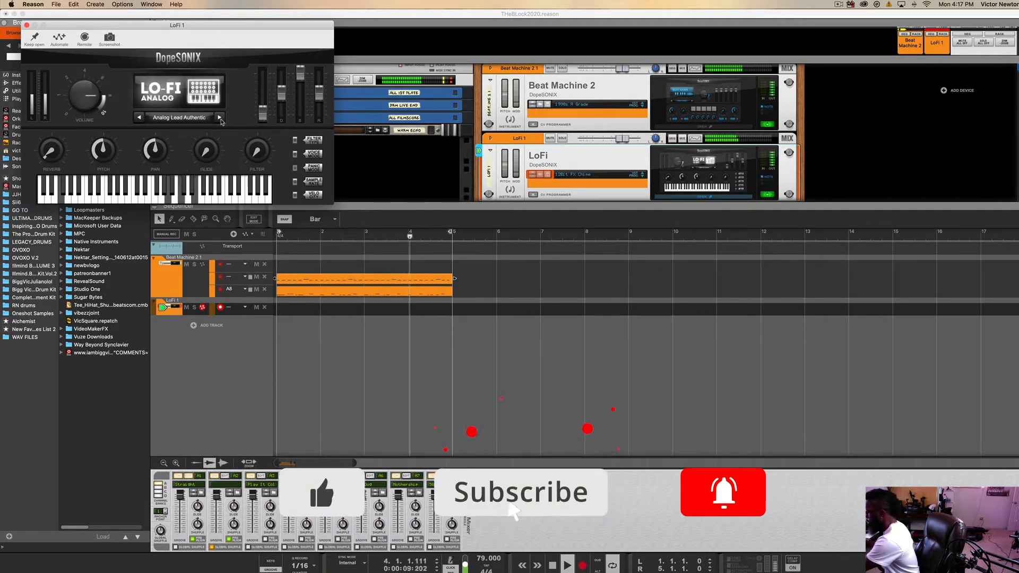
left_click(219, 118)
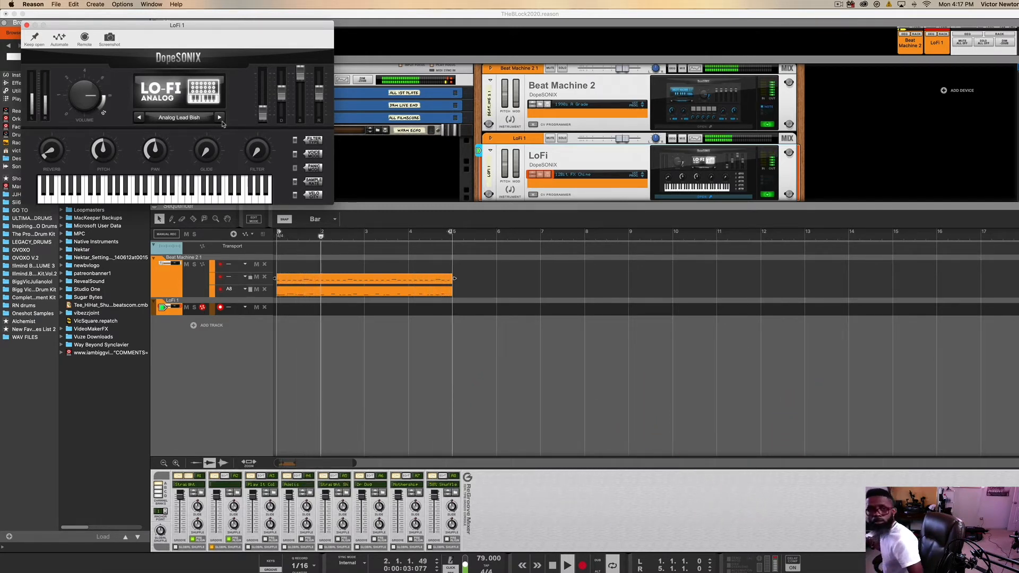
left_click(220, 120)
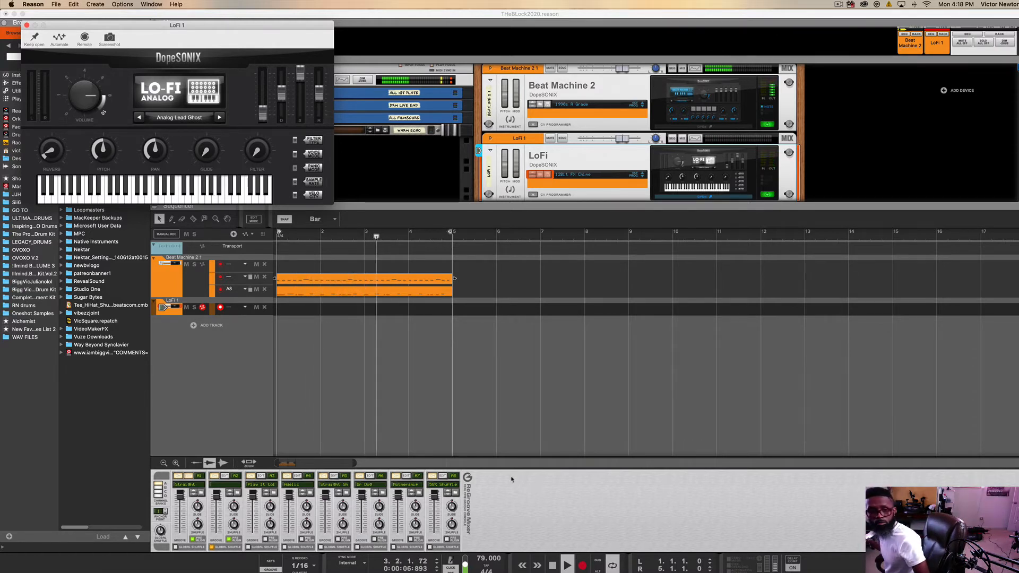
double_click(553, 566)
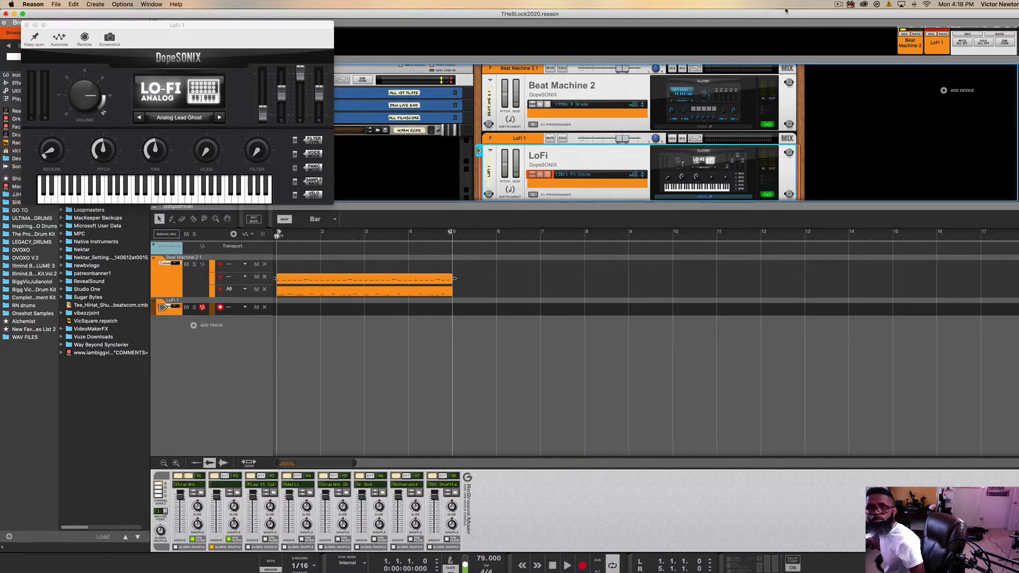
left_click(837, 5)
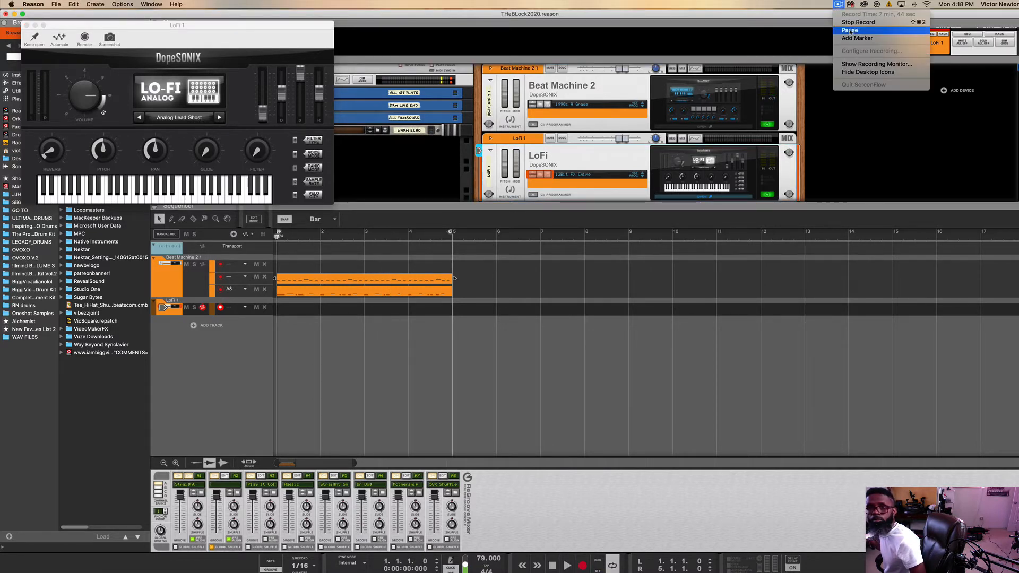
left_click(849, 21)
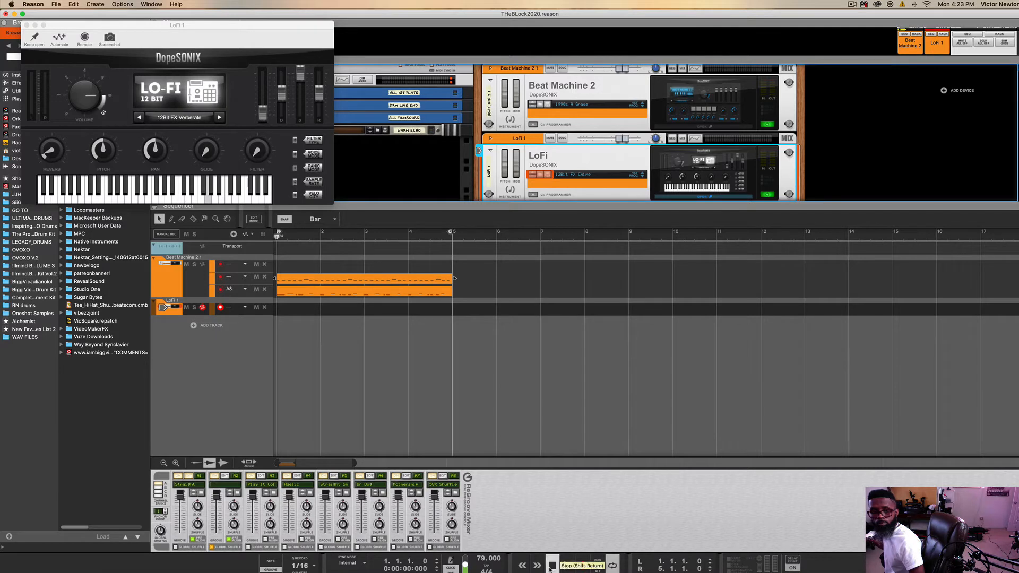
left_click(582, 567)
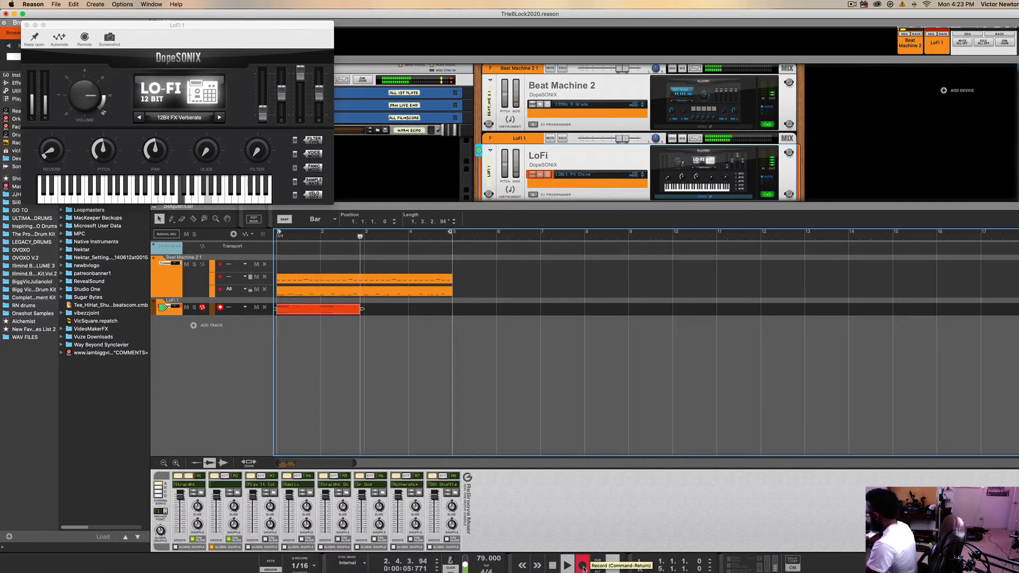
left_click(554, 566)
key("BackSpace")
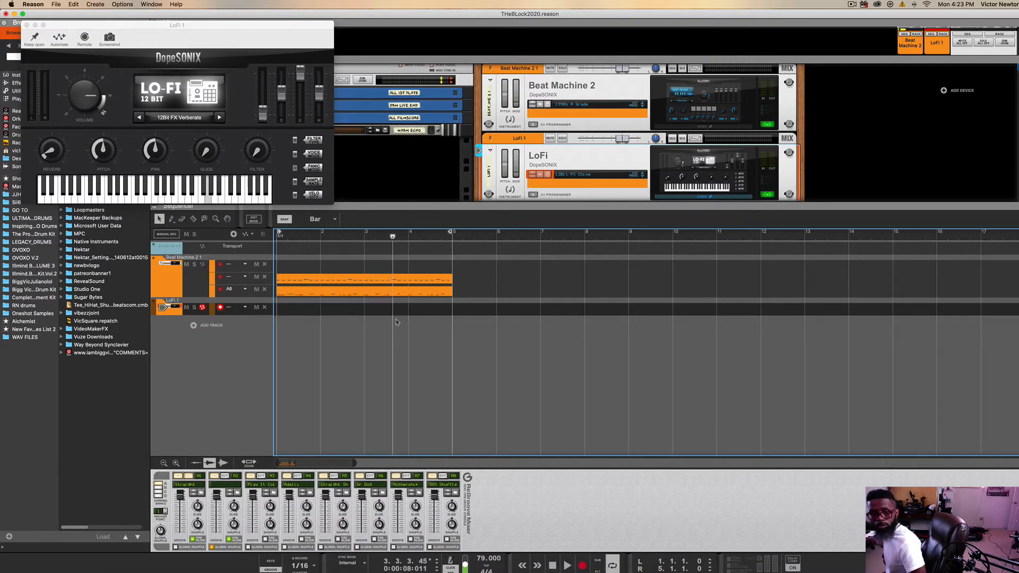
left_click(553, 566)
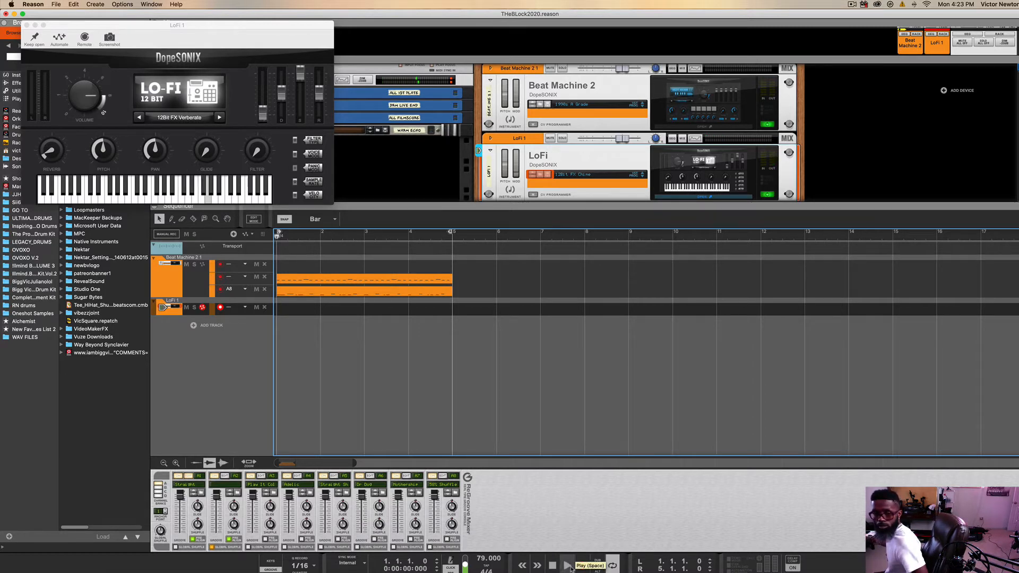
Step: Record a four-bar part from bar 1 on the LoFi track using the 12Bit FX Verberate sound
left_click(581, 567)
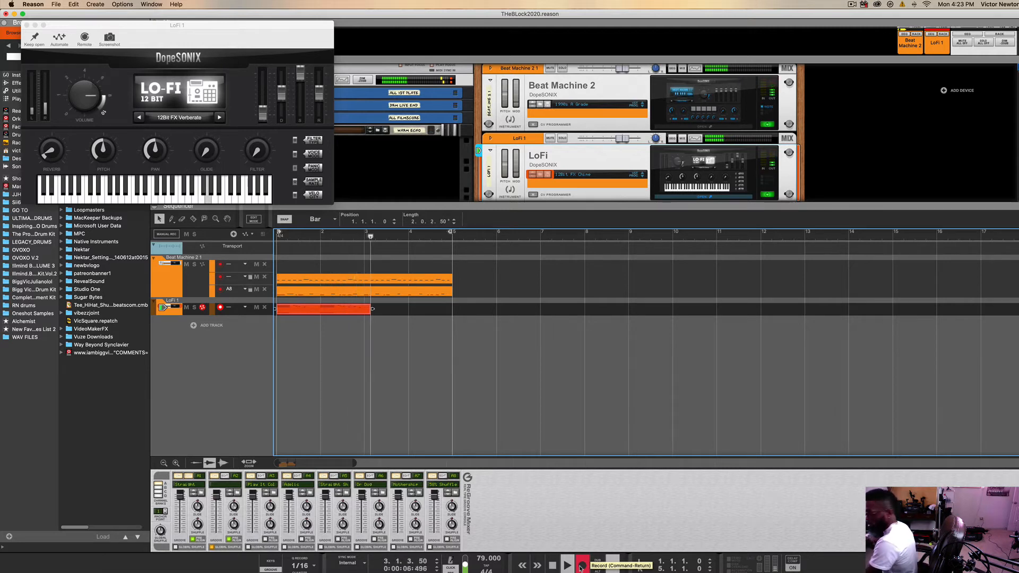
left_click(553, 566)
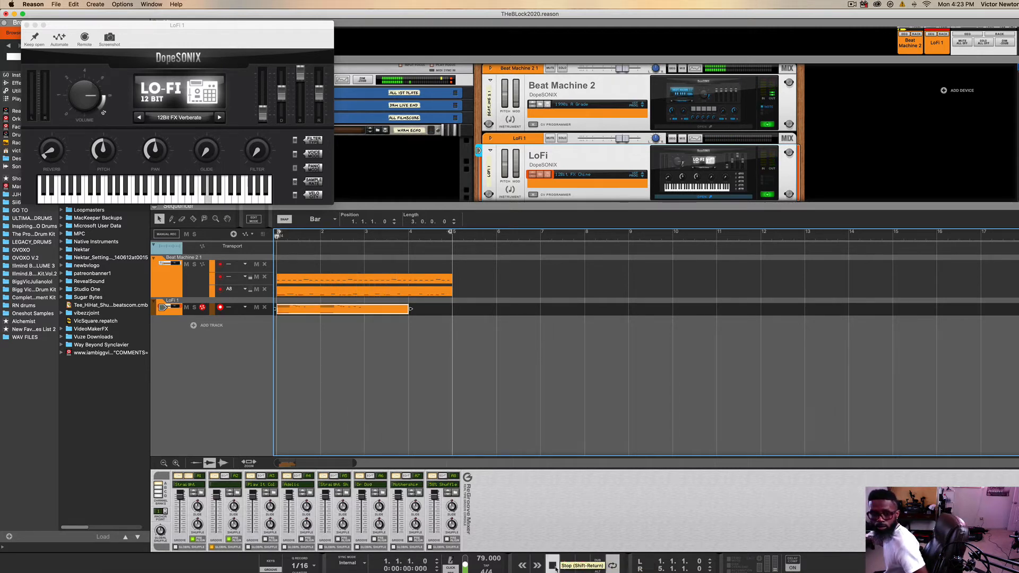
left_click(565, 567)
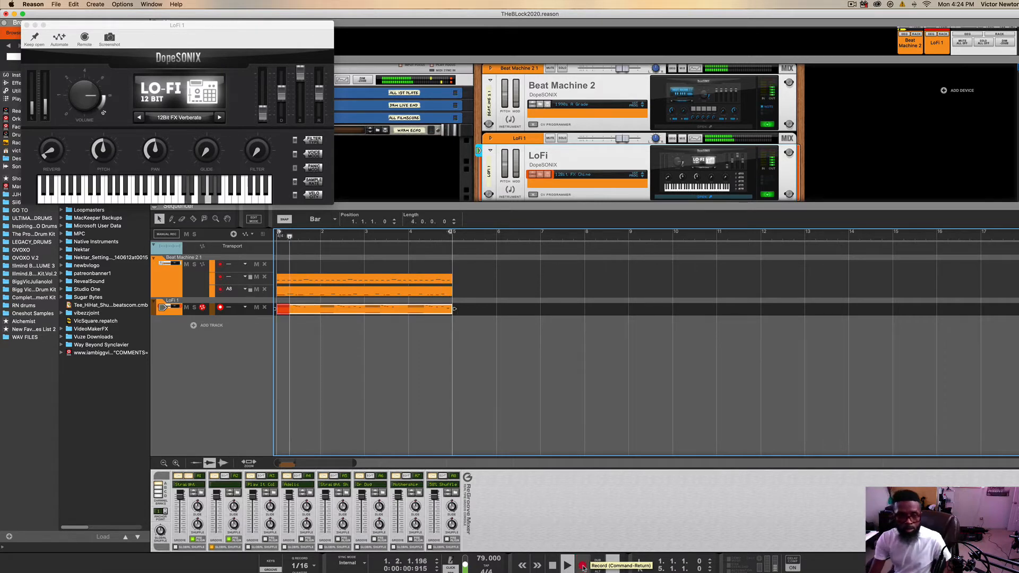
left_click(583, 567)
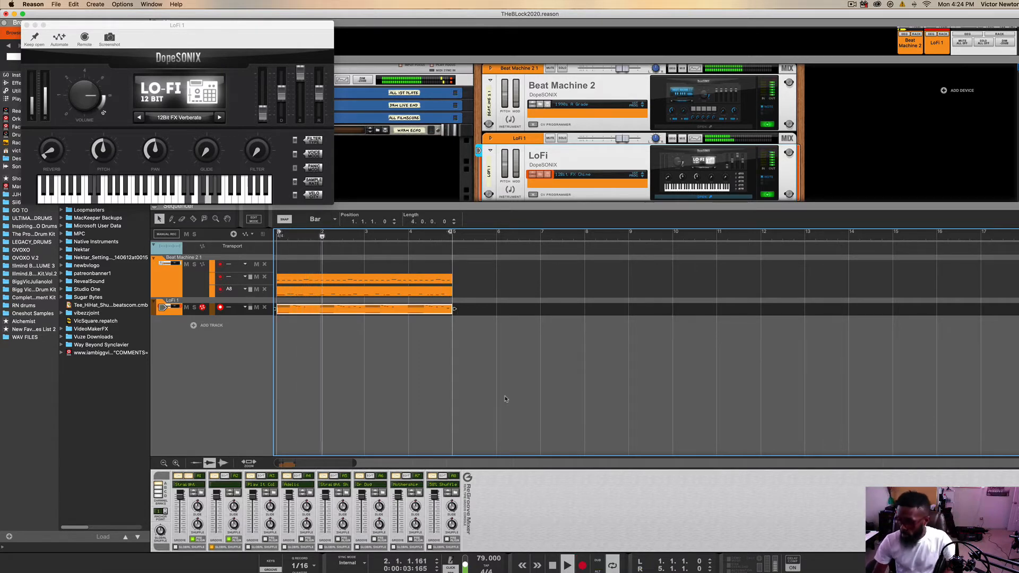
left_click(505, 399)
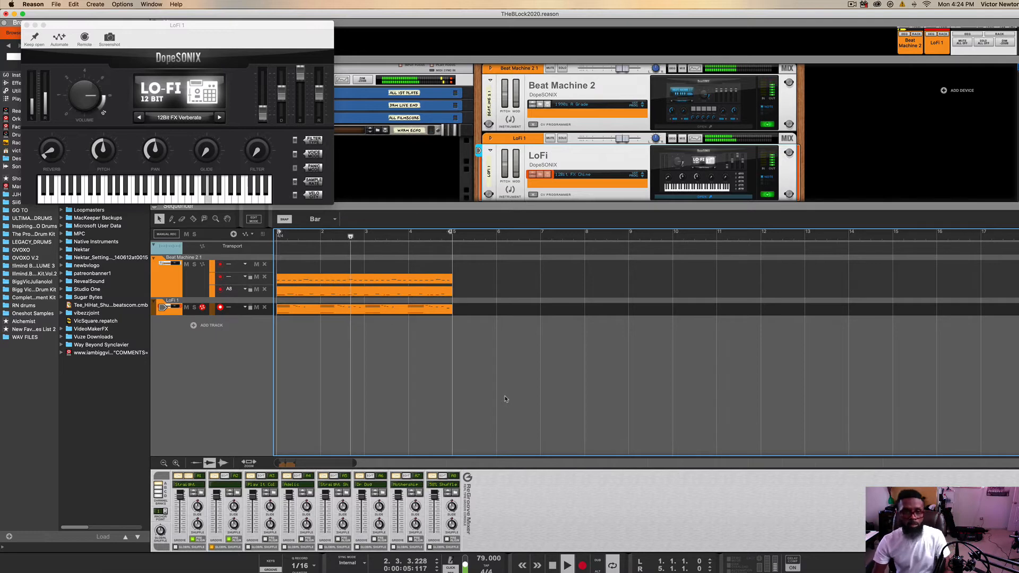
Step: Open the LoFi clip in an enlarged note editor and shift the bar 3 chord slightly earlier, to 3.1.1.25
double_click(385, 309)
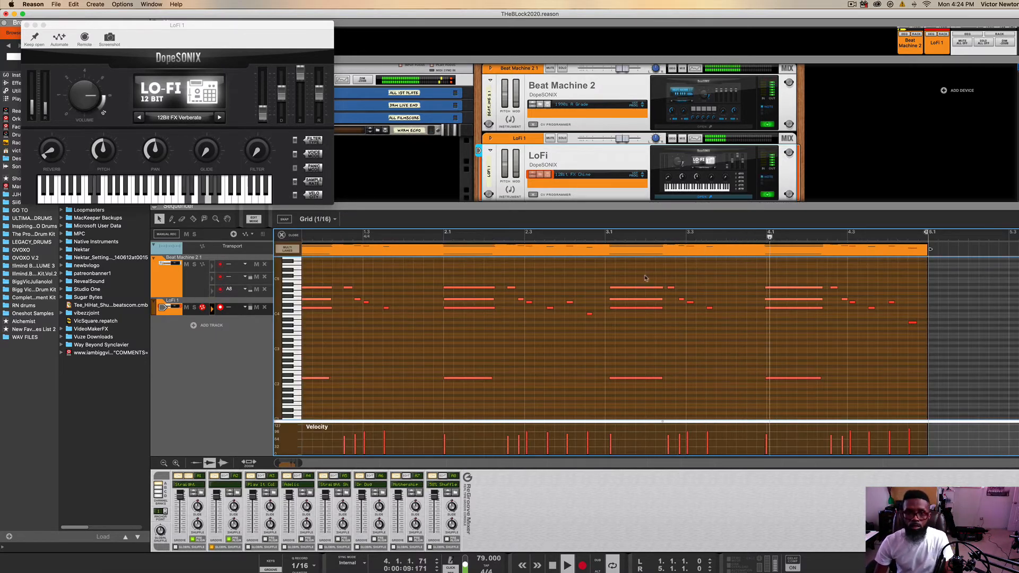
left_click_drag(643, 205, 645, 109)
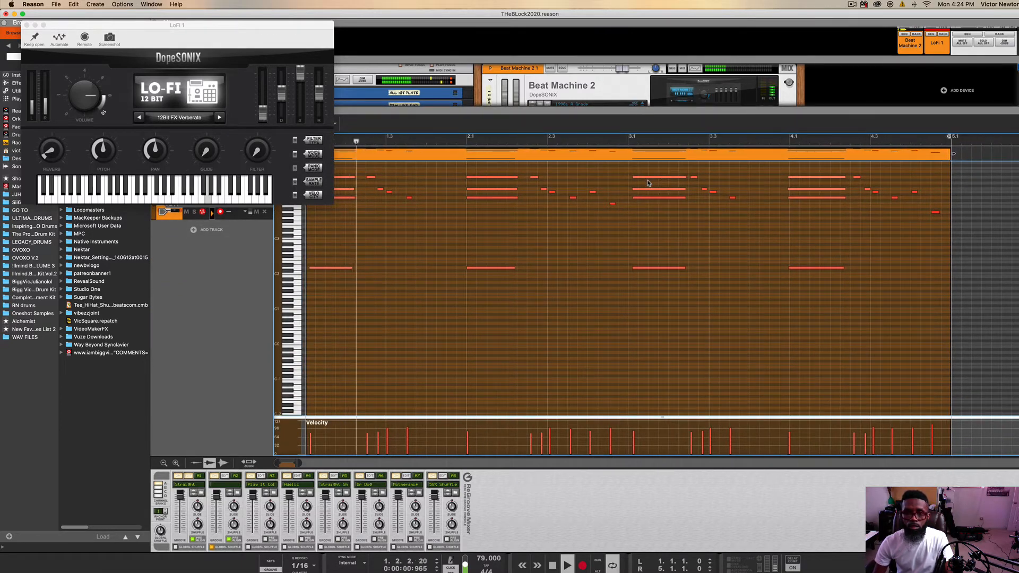
scroll(647, 183, "up", 5)
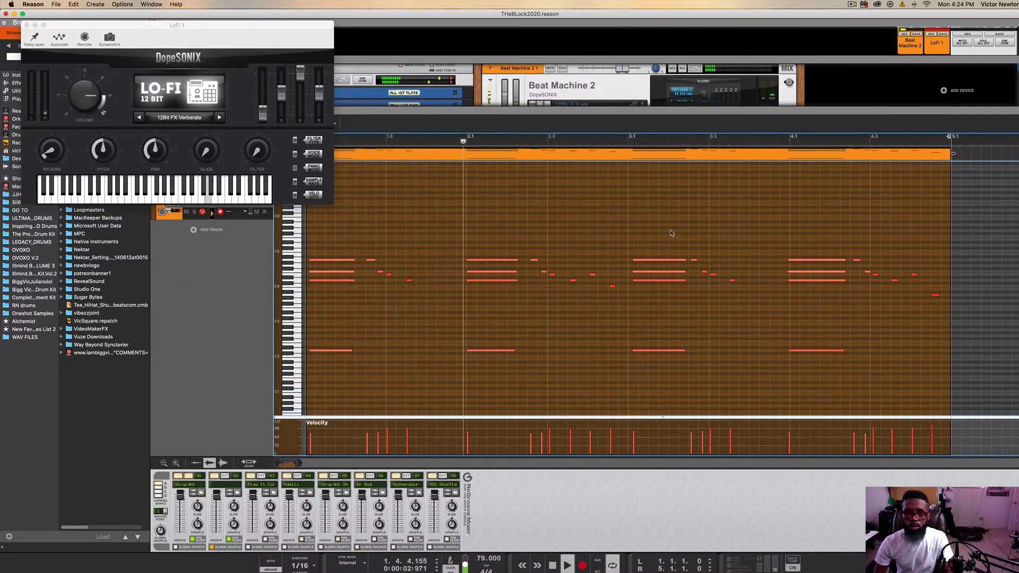
mouse_move(670, 229)
left_mouse_down()
mouse_move(649, 364)
mouse_move(646, 353)
left_mouse_up()
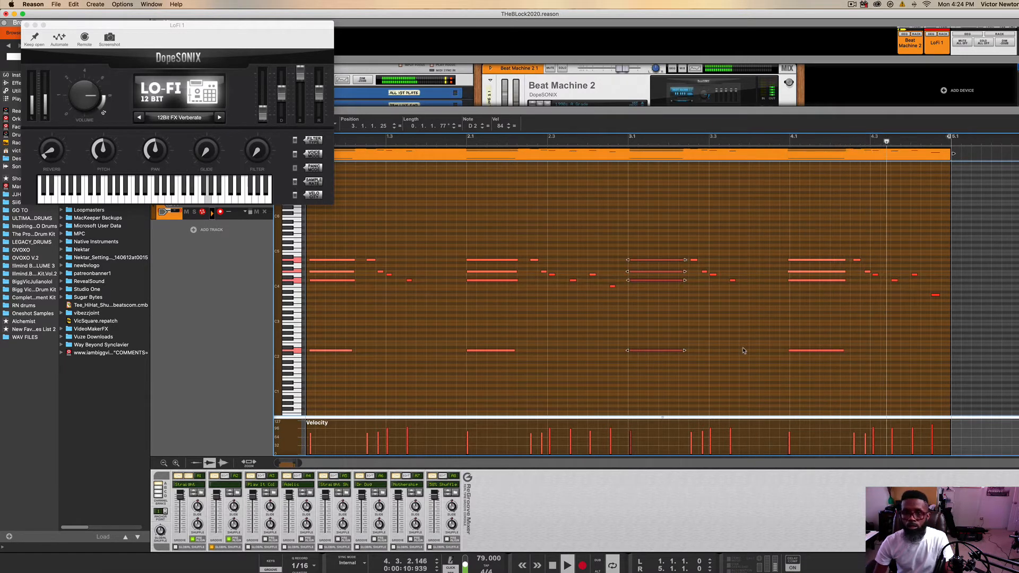
Step: Nudge the bar 4 chord slightly later and the bar 1 chord slightly earlier, to 1.1.1.32
left_click_drag(816, 235, 804, 354)
left_click(789, 366)
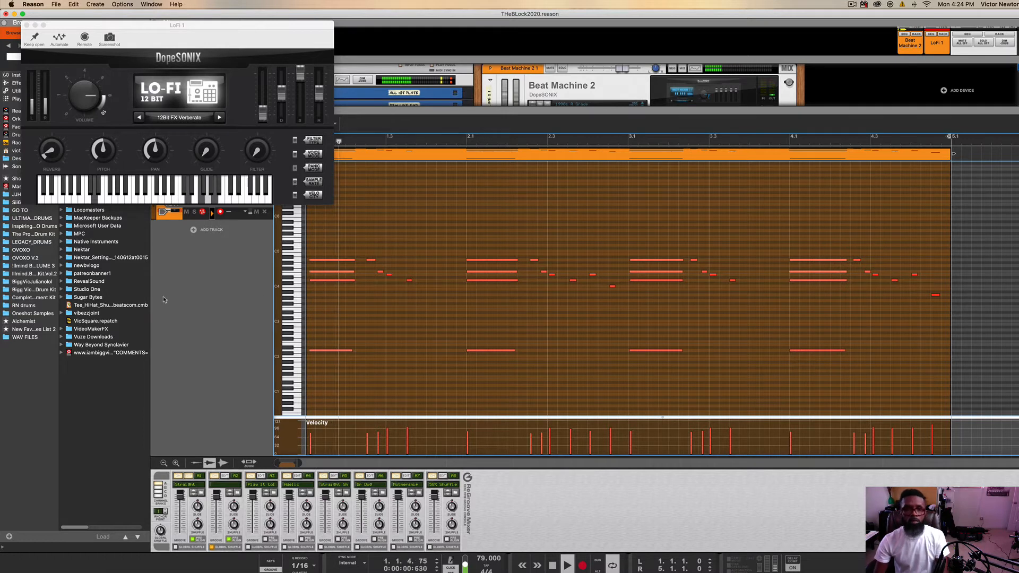
left_click_drag(340, 244, 319, 351)
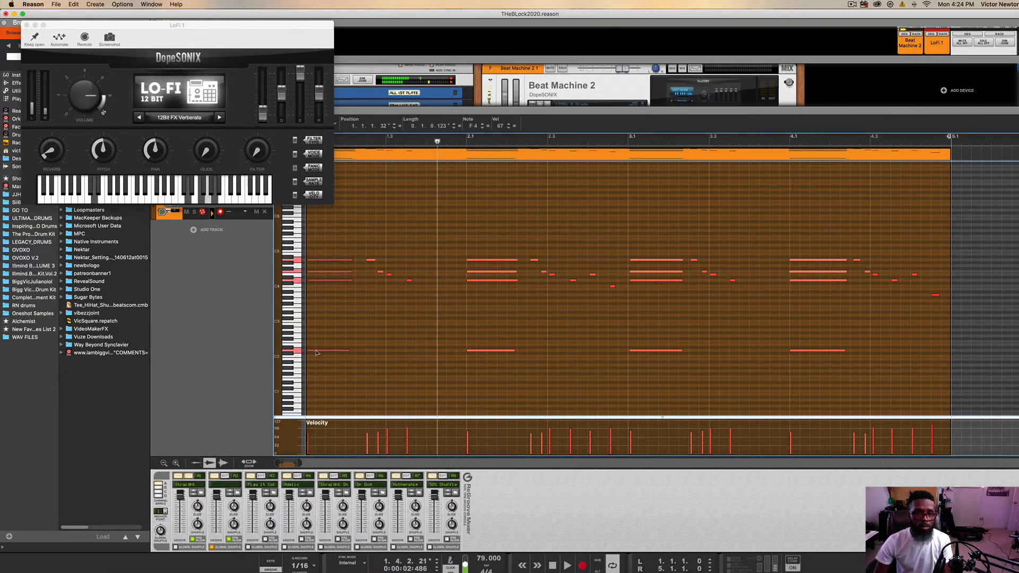
Step: Restart playback from bar 1 to hear the adjusted part, and close the LoFi instrument window and the note editor
left_click(553, 566)
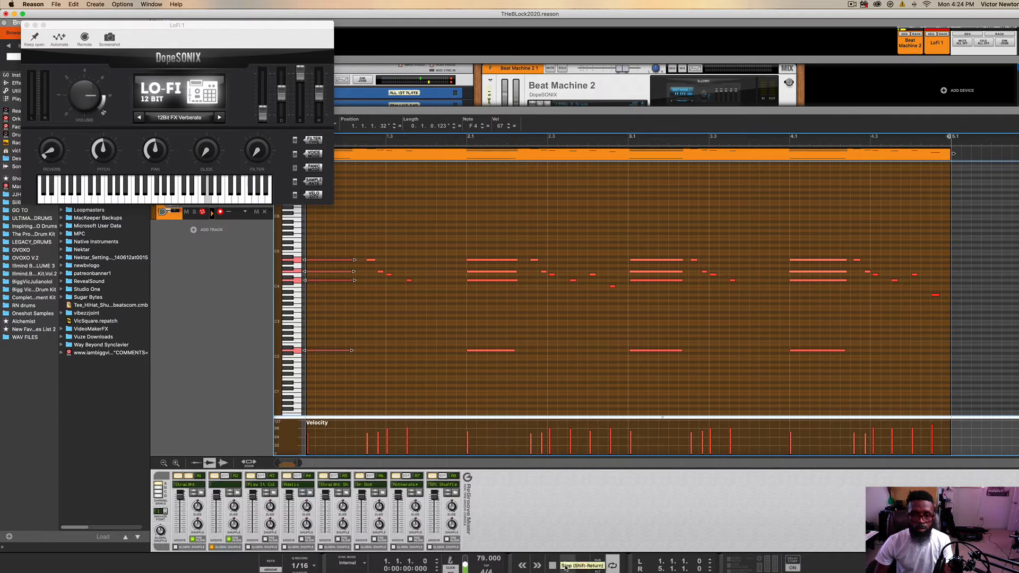
left_click(567, 566)
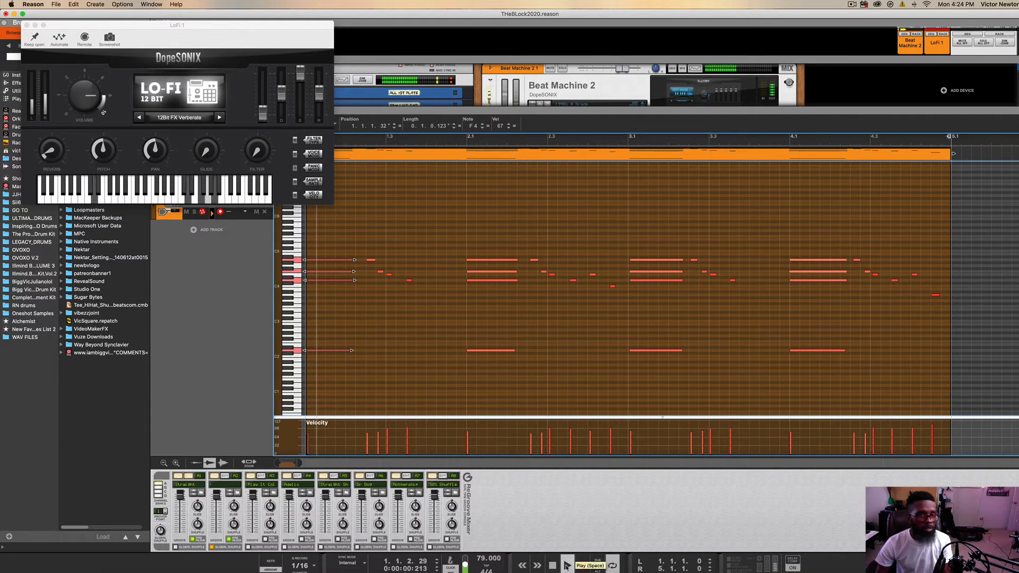
left_click(27, 24)
left_click(281, 139)
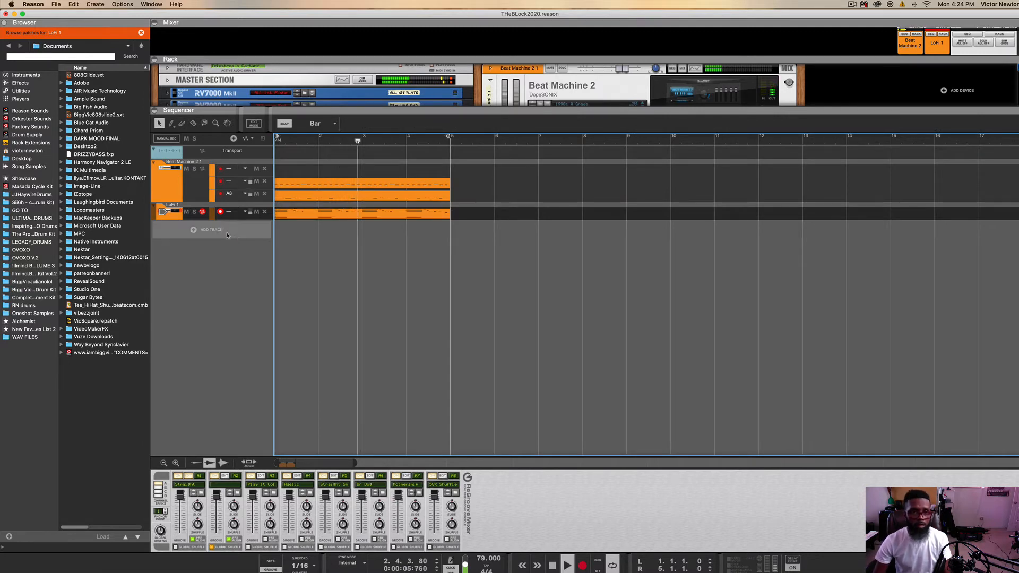
Step: Enlarge the rack and mixer areas, lower the LoFi 1 channel level to about -2 dB, and stop playback at bar 1
left_click_drag(473, 112, 470, 268)
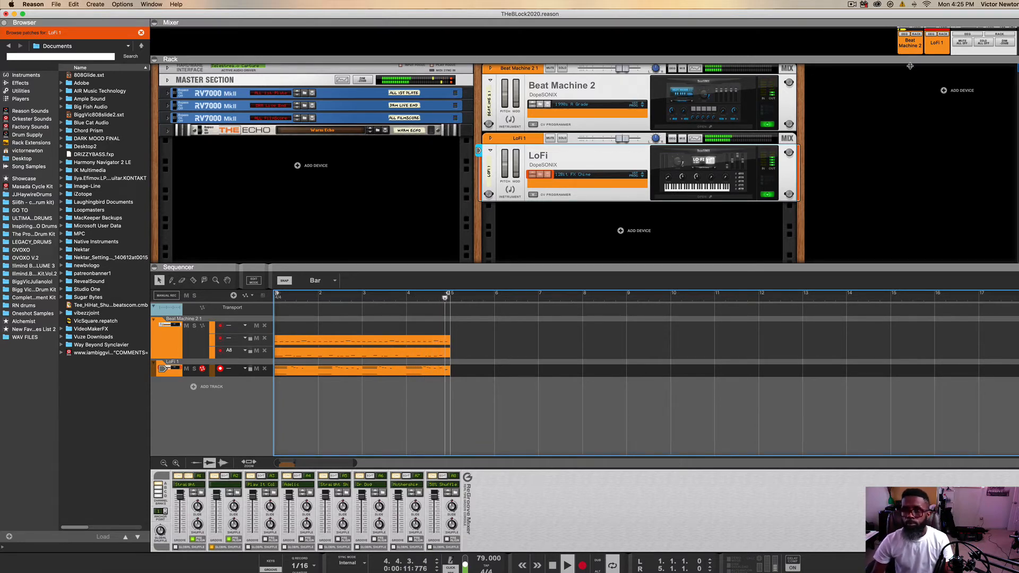
left_click_drag(911, 58, 914, 174)
scroll(935, 127, "down", 5)
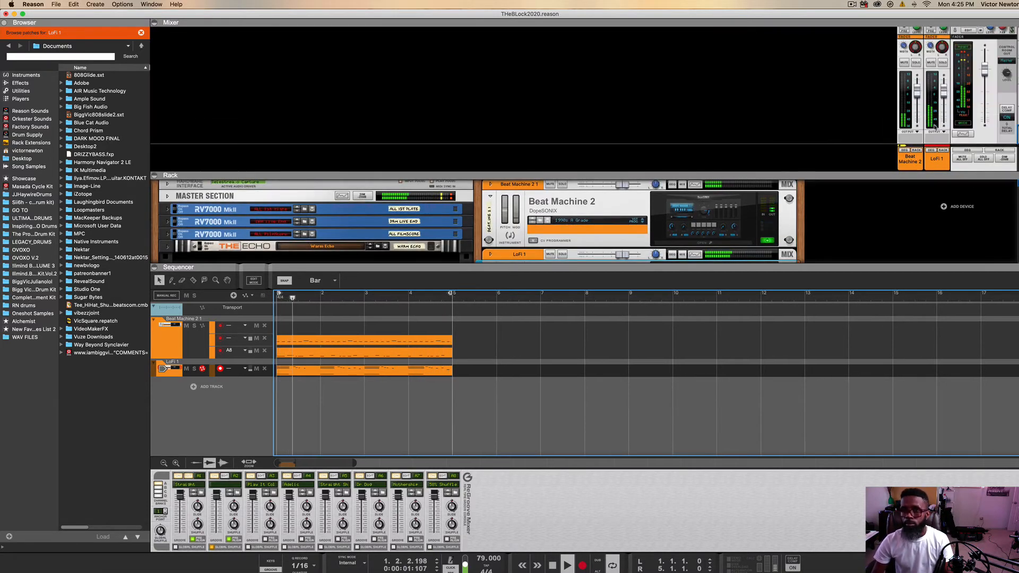
left_click(945, 96)
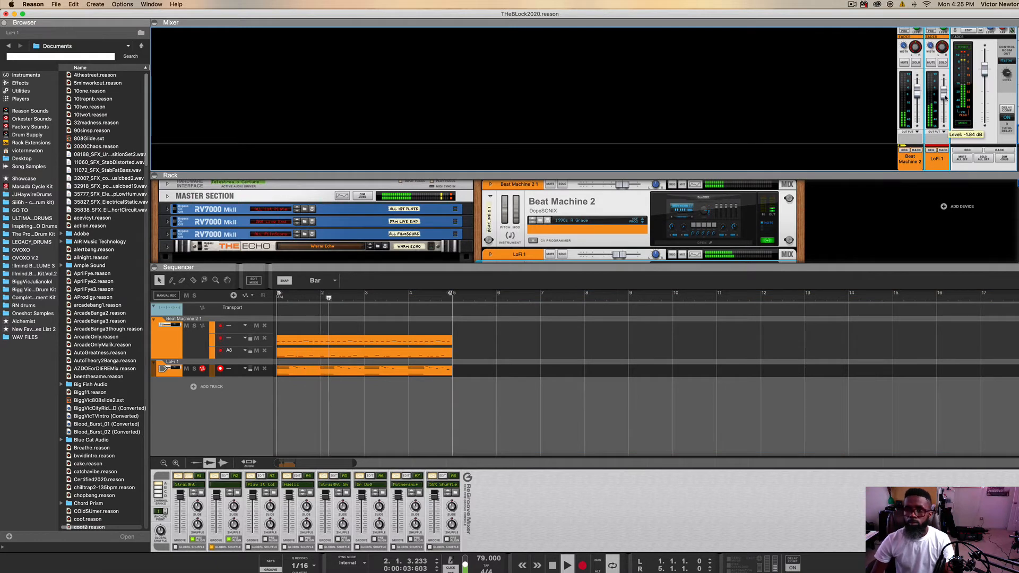
left_click_drag(945, 97, 944, 99)
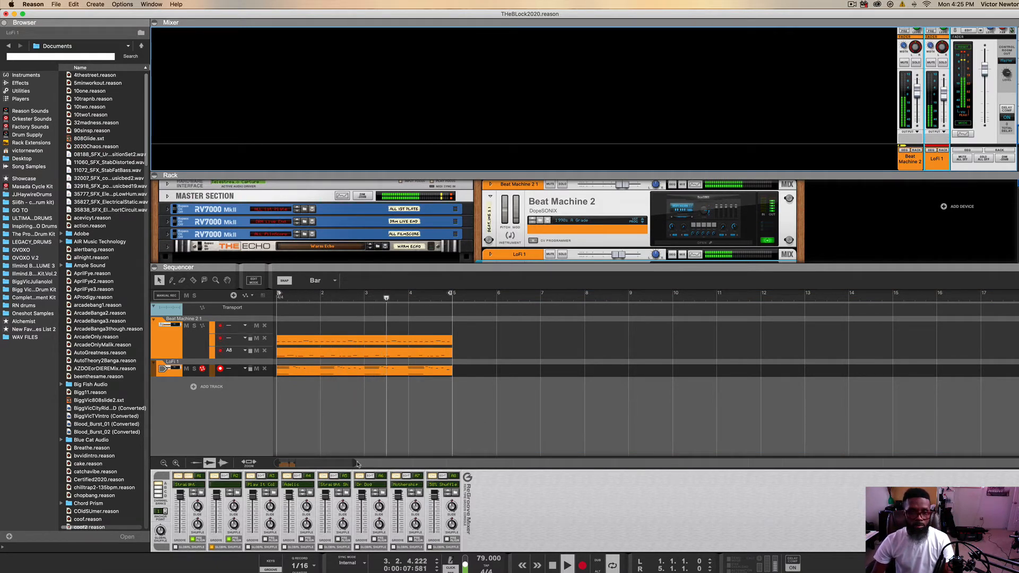
left_click_drag(368, 467, 450, 456)
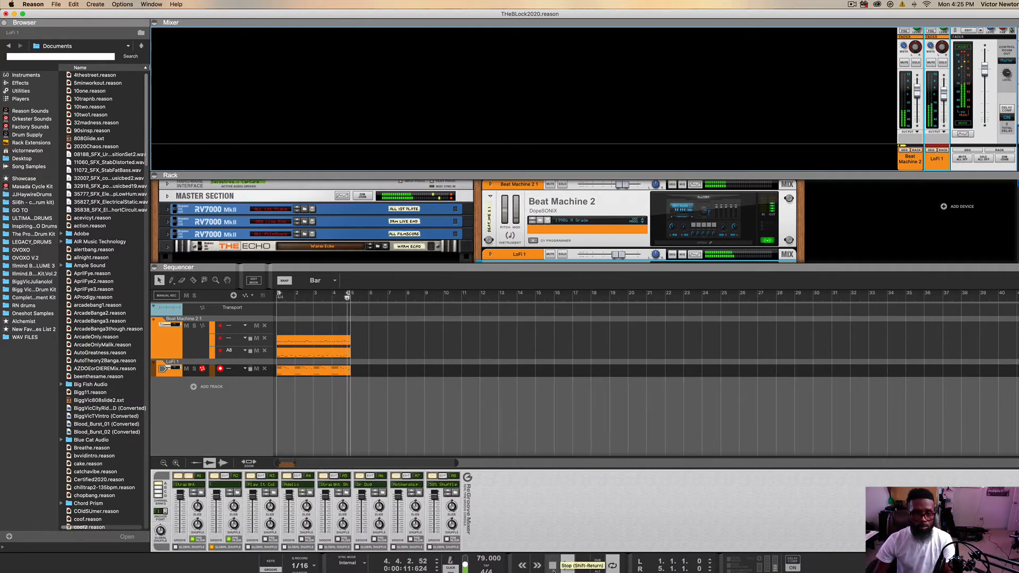
double_click(552, 566)
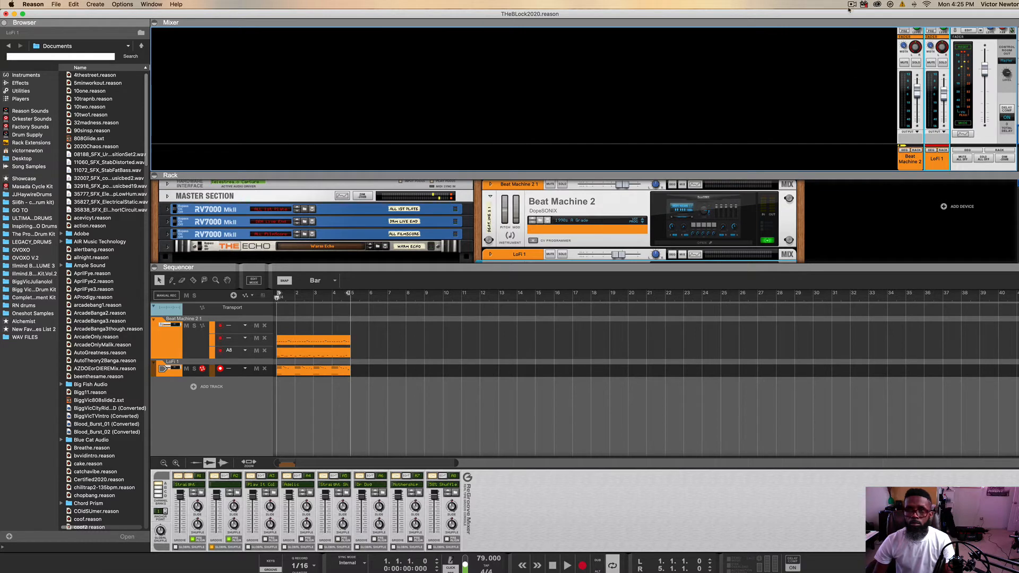
left_click(851, 5)
left_click(863, 30)
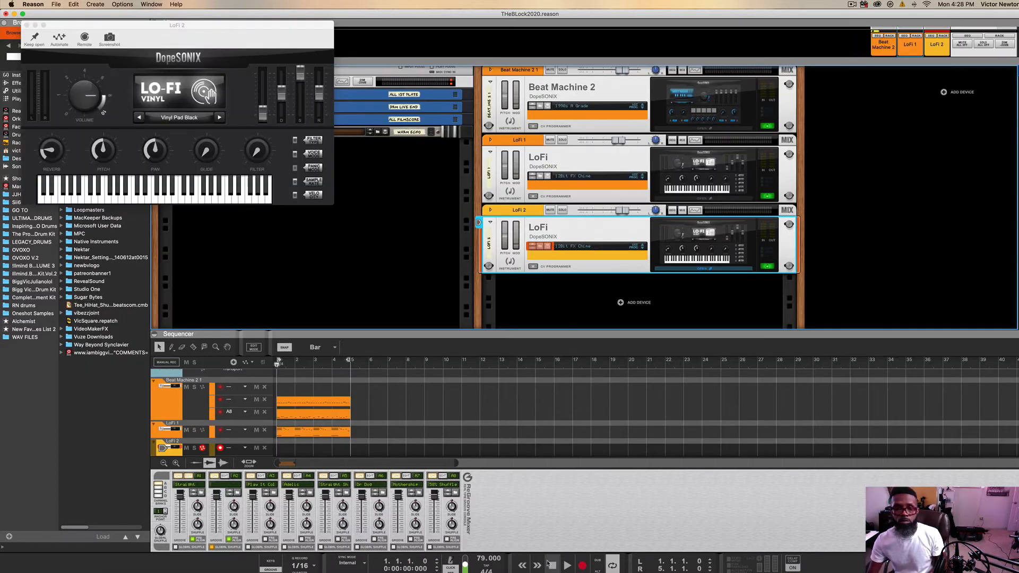
Step: Record a four-bar Vinyl Pad Black part from bar 1 on the LoFi 2 track and lower its mixer level to about -4.65 dB
left_click(581, 566)
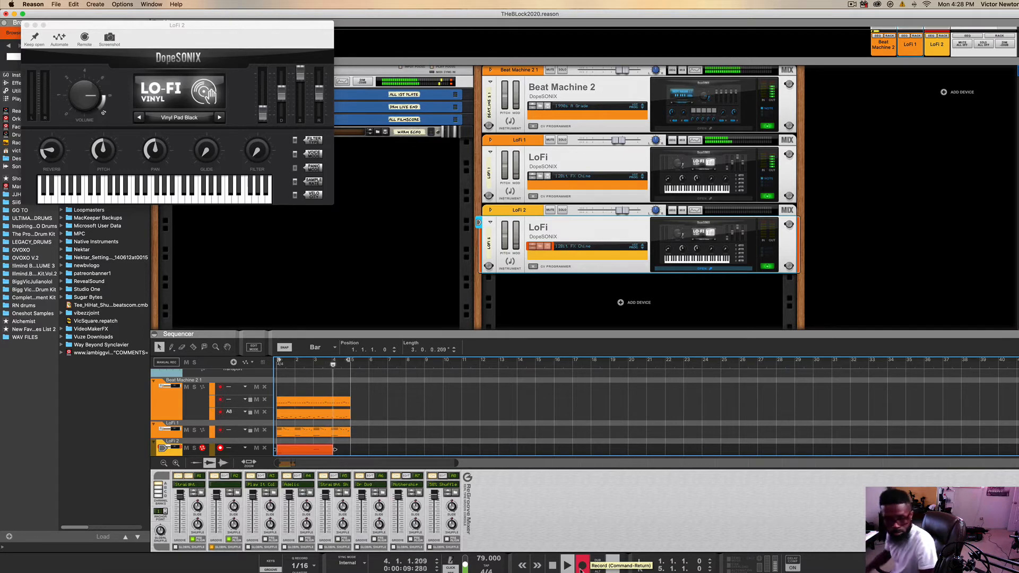
left_click(579, 567)
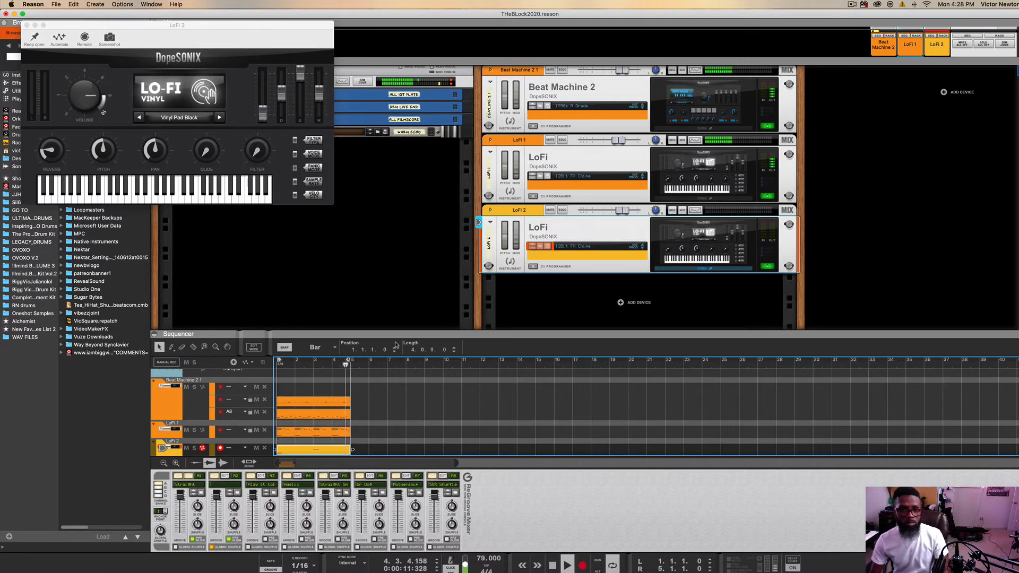
left_click_drag(390, 334, 395, 253)
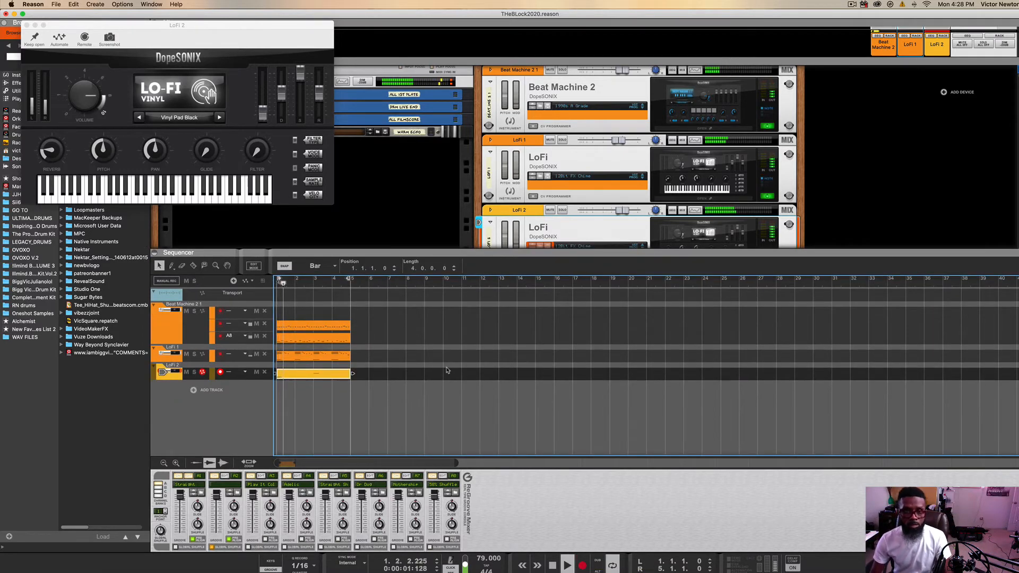
scroll(862, 81, "up", 5)
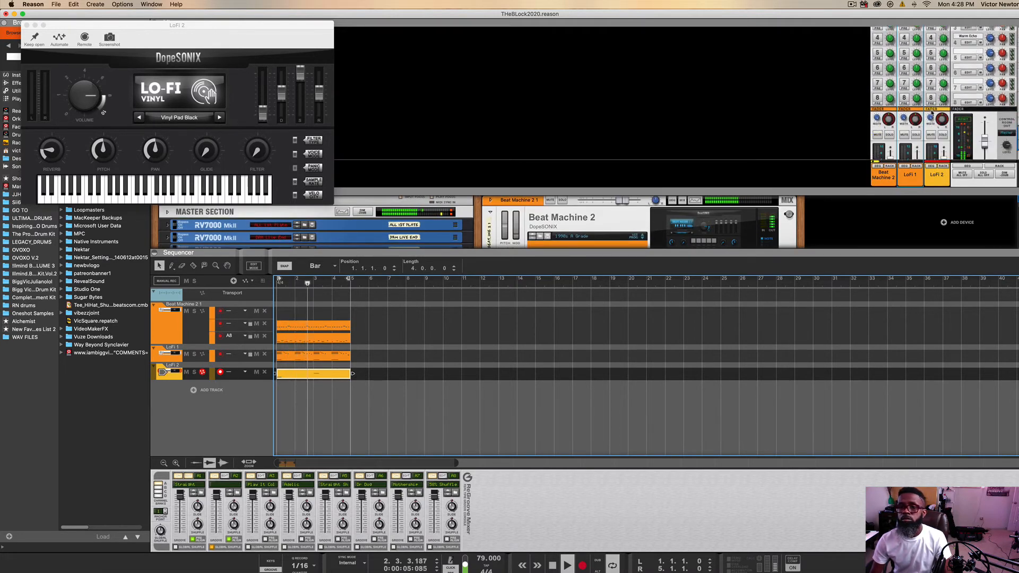
left_click_drag(945, 110, 945, 116)
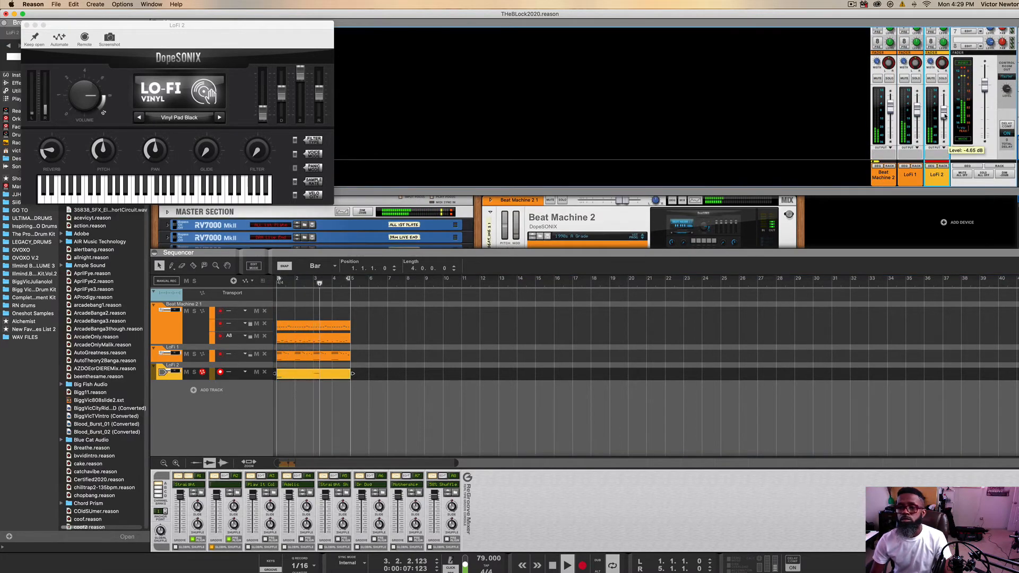
Step: Enable a high-pass filter at about 187 Hz in the LoFi 2 channel's Spectrum EQ and close the EQ window
scroll(930, 109, "up", 10)
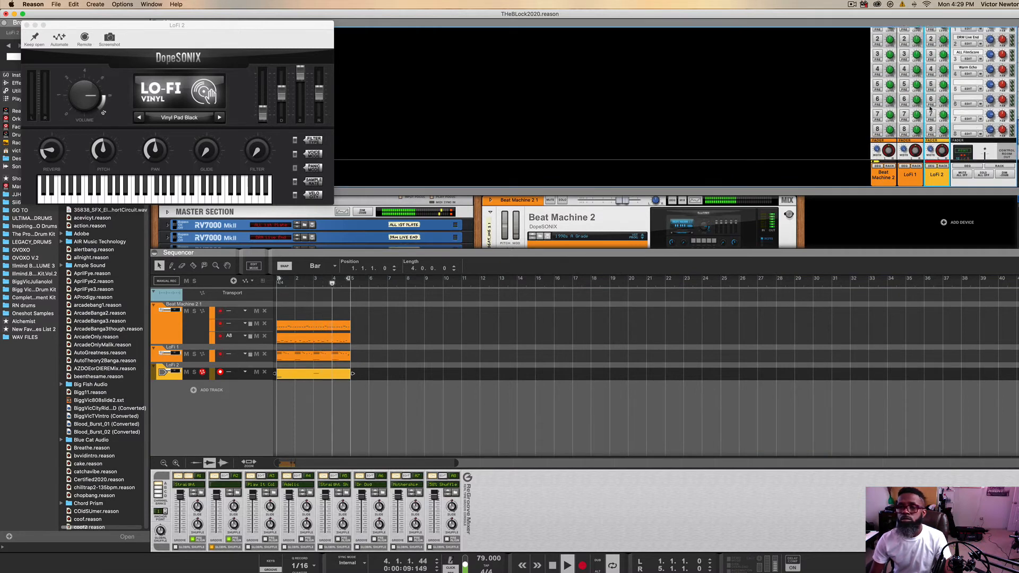
scroll(930, 109, "up", 10)
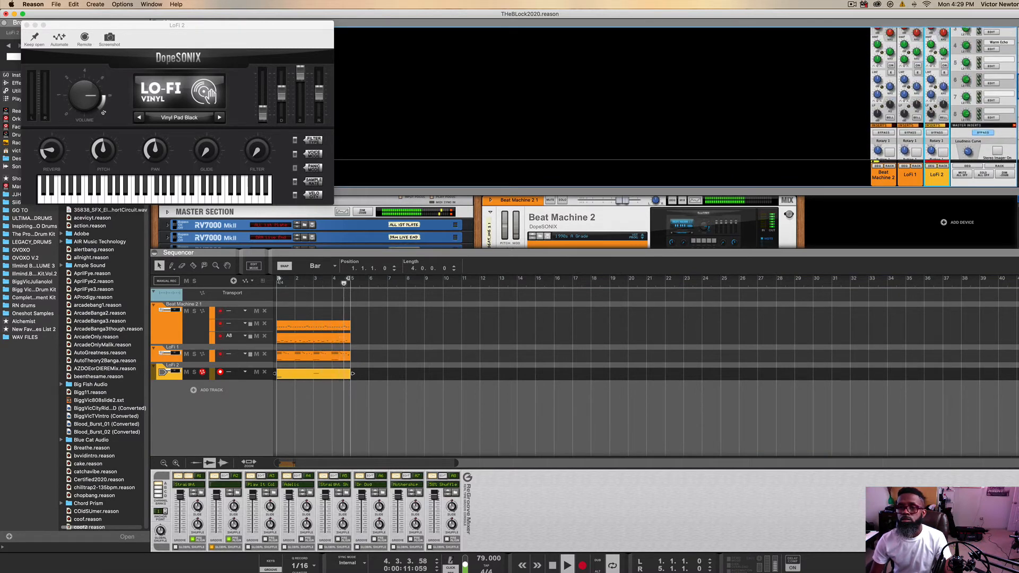
scroll(930, 110, "up", 3)
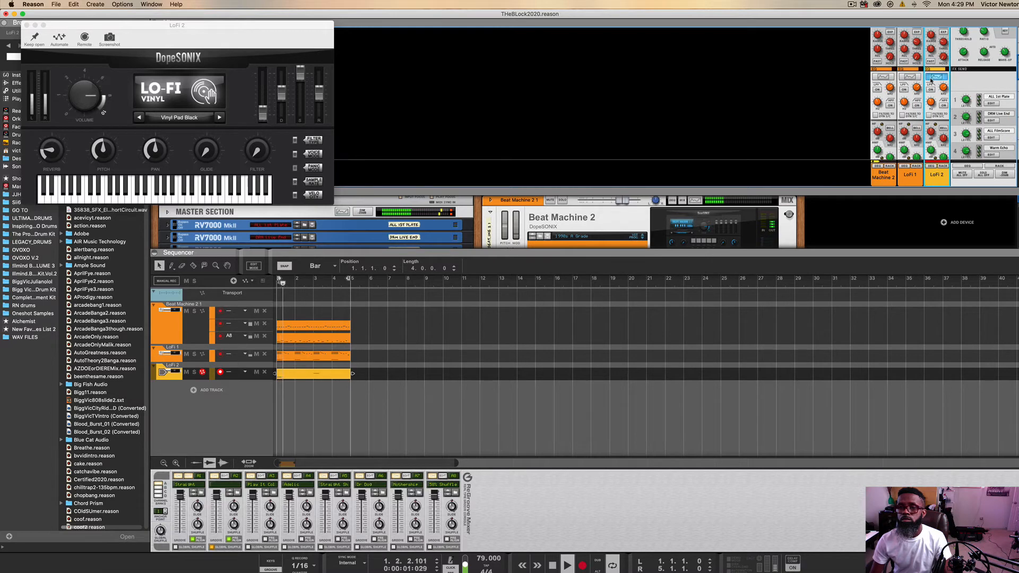
left_click(932, 78)
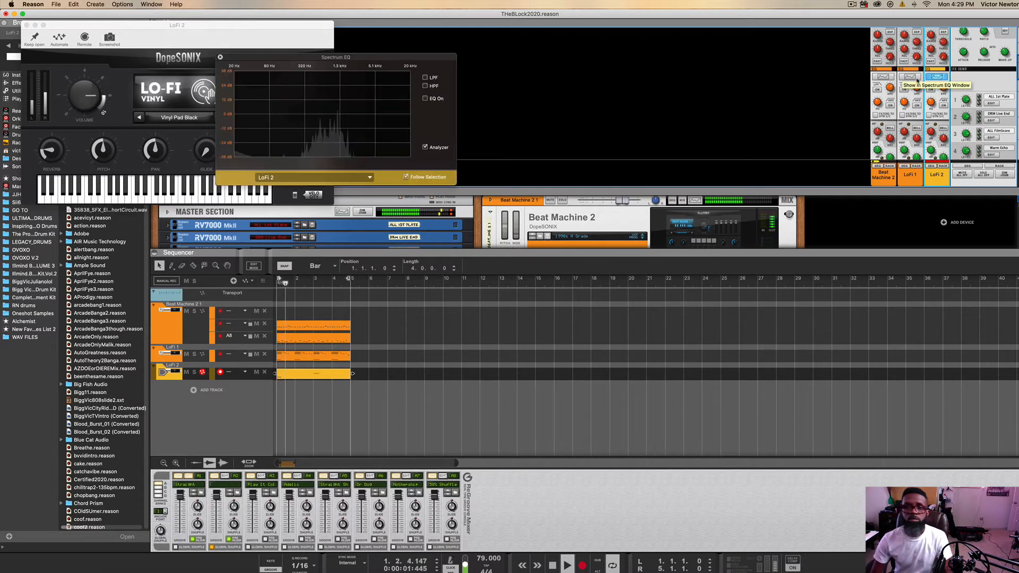
left_click(425, 86)
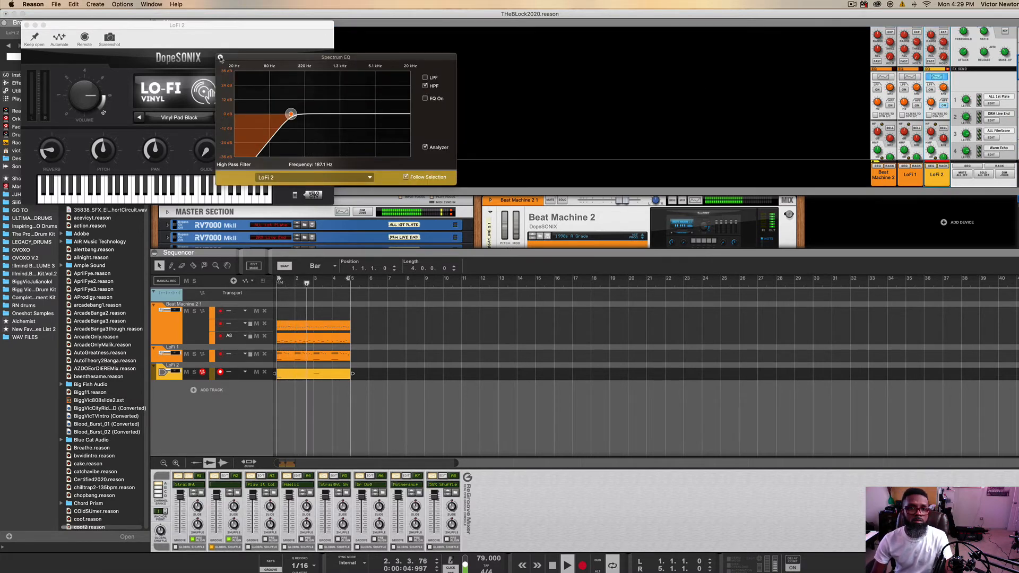
left_click(220, 58)
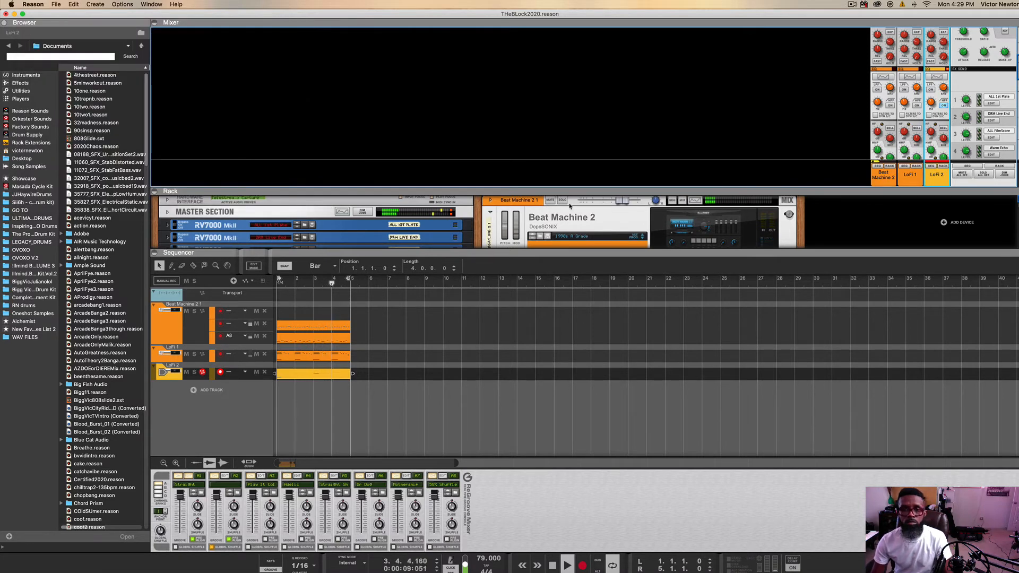
Step: Add a third LoFi instrument in a new rack column, with its own sequencer track
left_click_drag(575, 191, 576, 111)
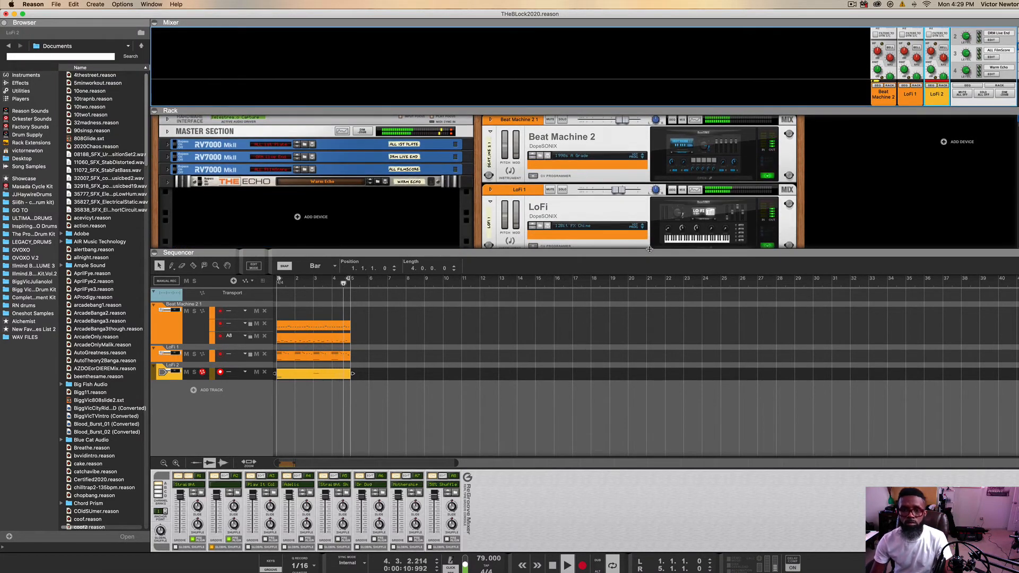
left_click_drag(643, 252, 647, 344)
scroll(656, 256, "down", 3)
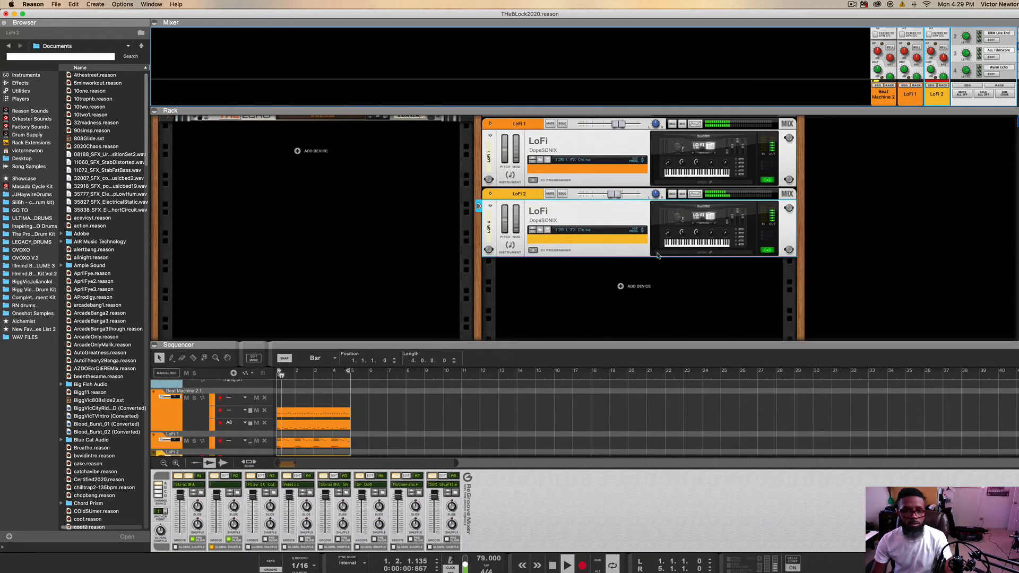
left_click_drag(371, 347, 387, 252)
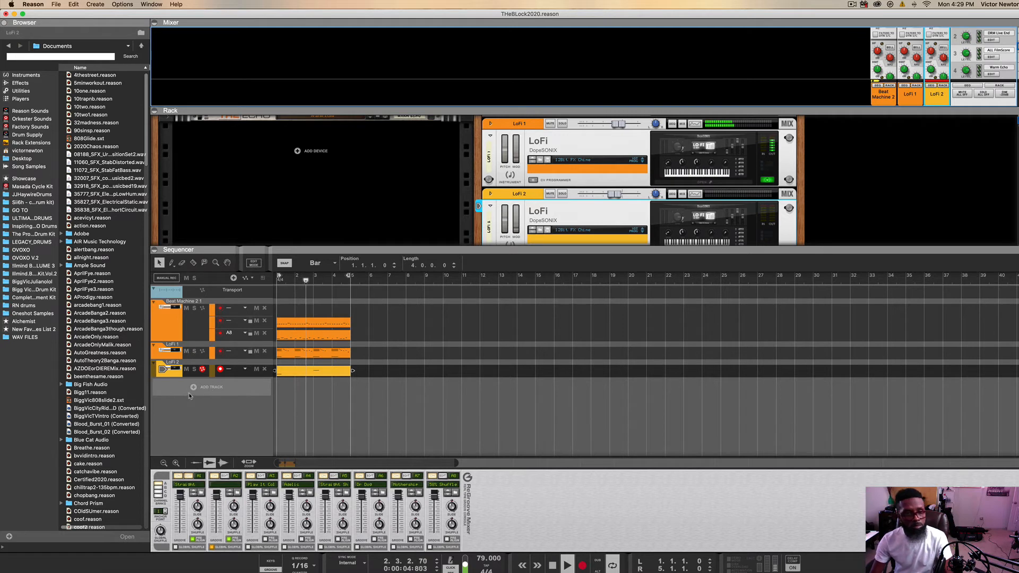
left_click_drag(461, 467, 602, 464)
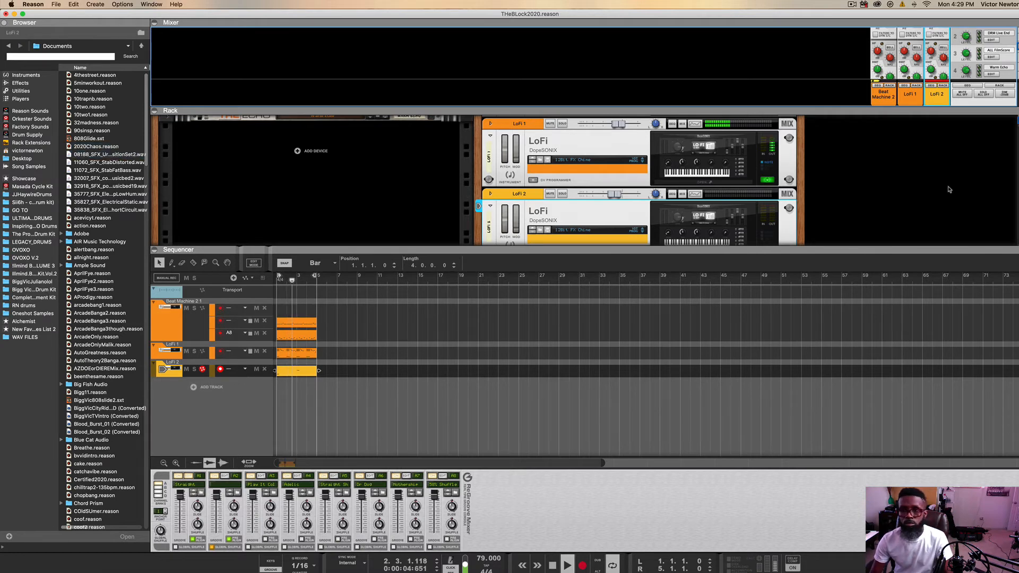
scroll(947, 150, "up", 3)
right_click(947, 150)
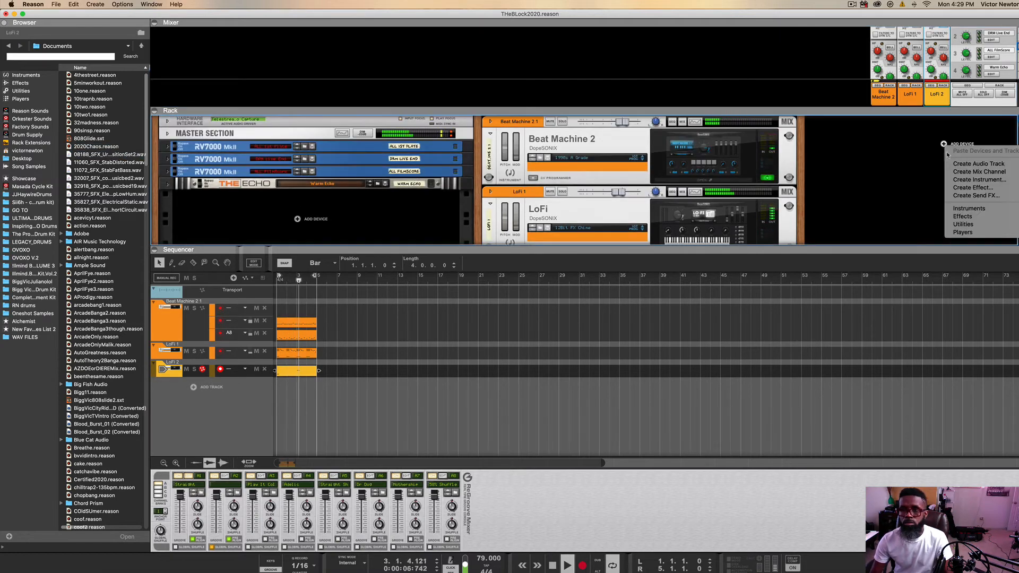
mouse_move(977, 209)
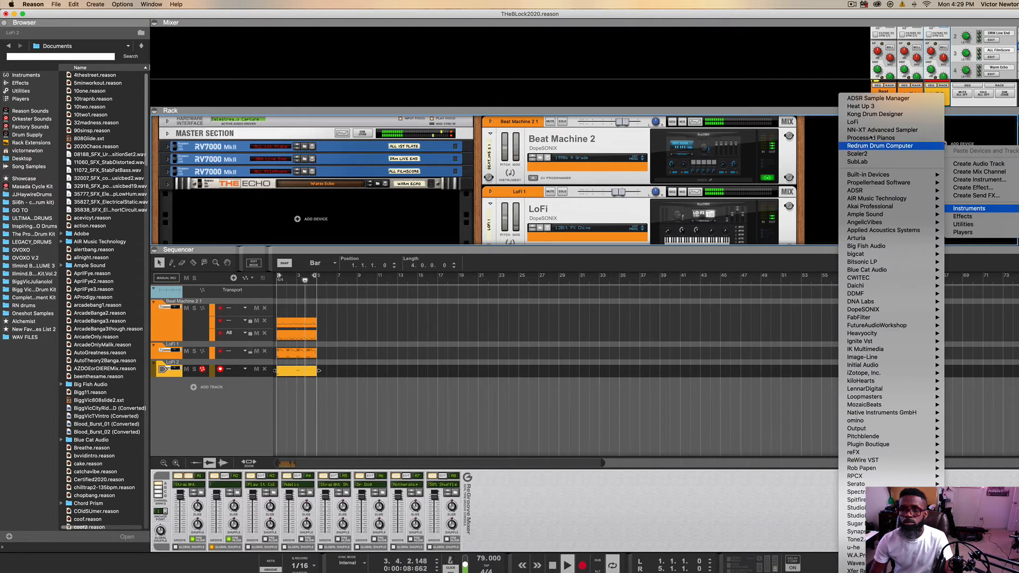
left_click(879, 122)
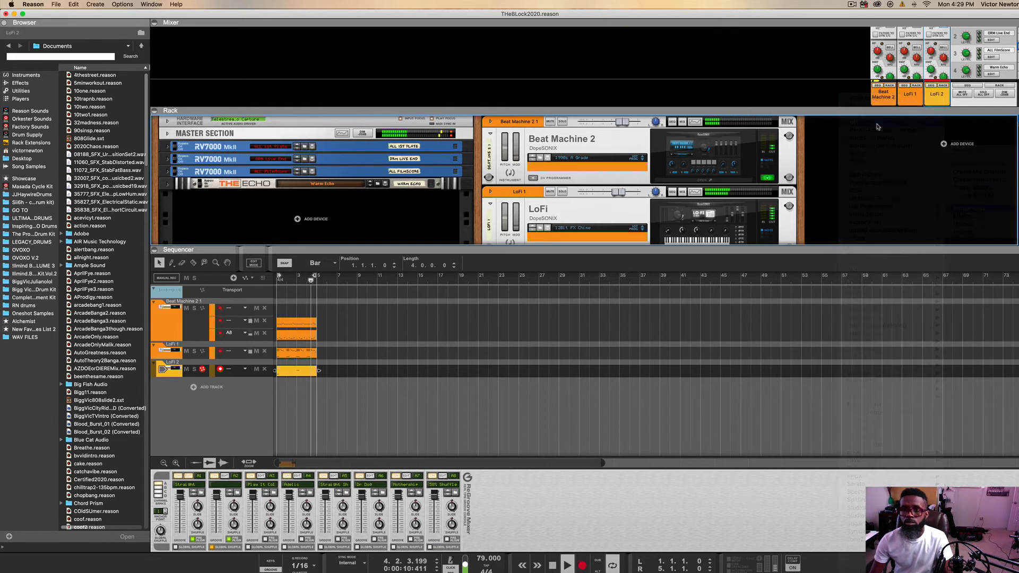
left_click(916, 181)
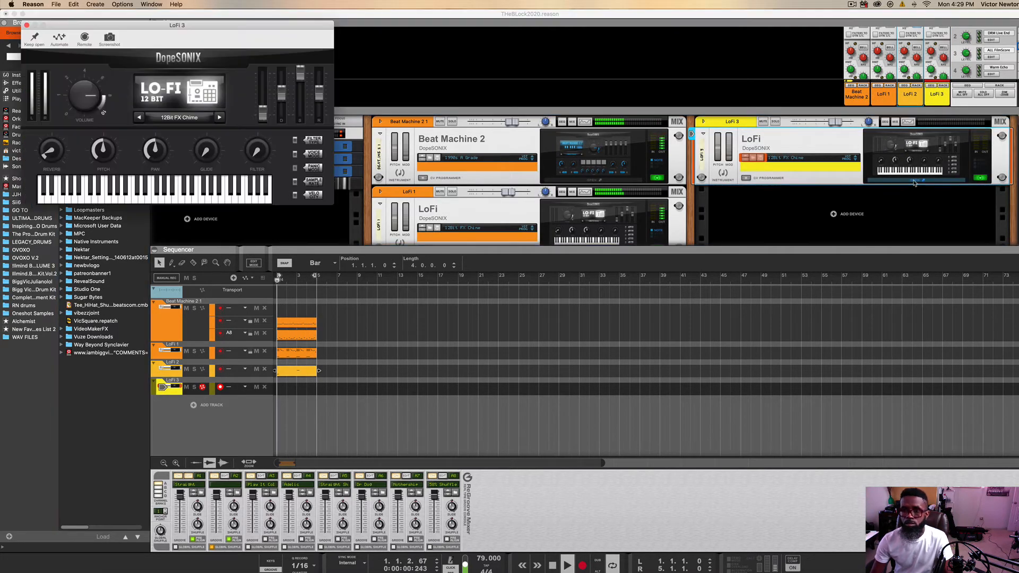
left_click(852, 4)
left_click(863, 33)
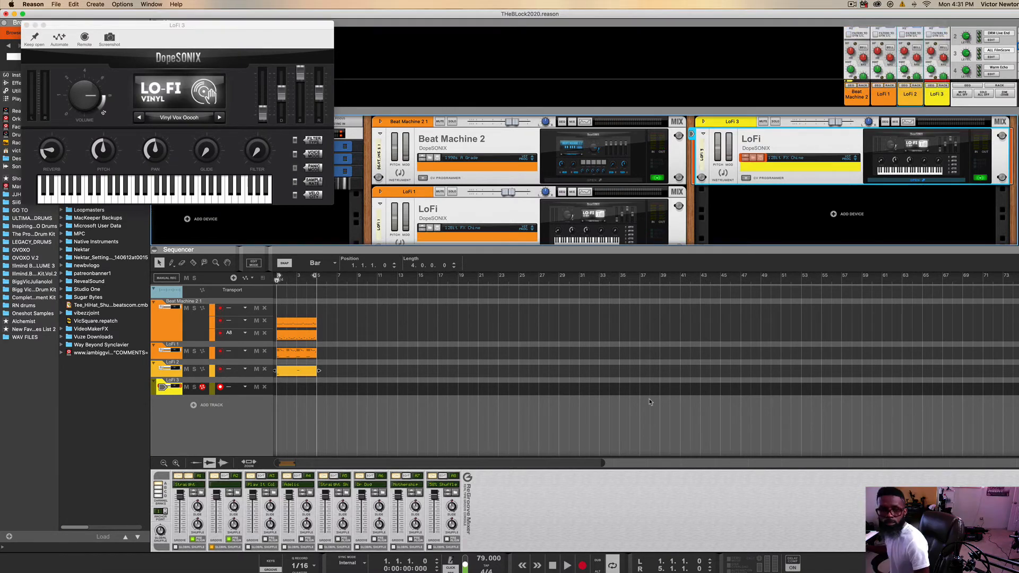
Step: Record a four-bar Vinyl Vox Ooooh part from bar 1 on the LoFi 3 track, play back the loop, and stop at bar 1
left_click(582, 565)
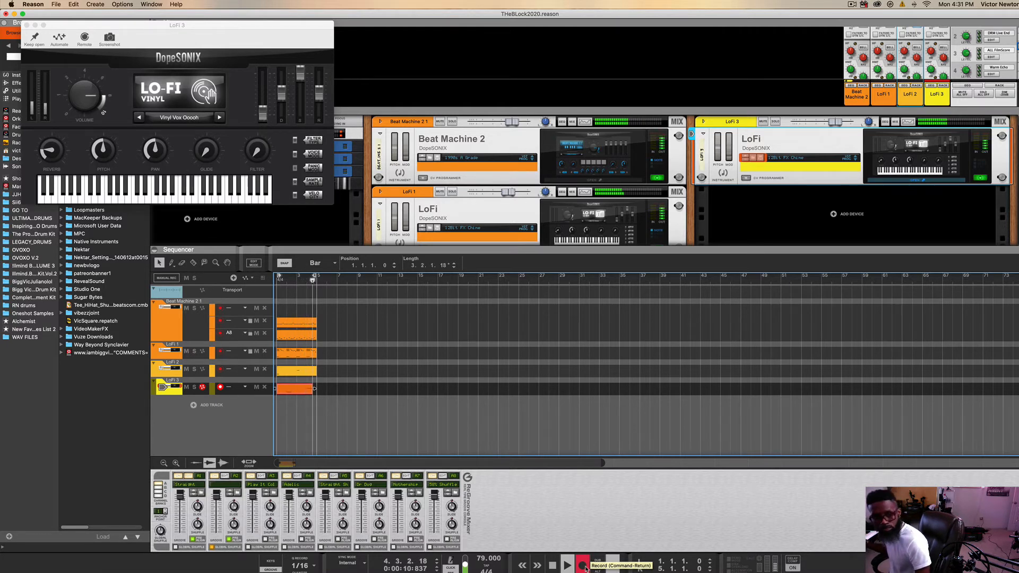
left_click(583, 567)
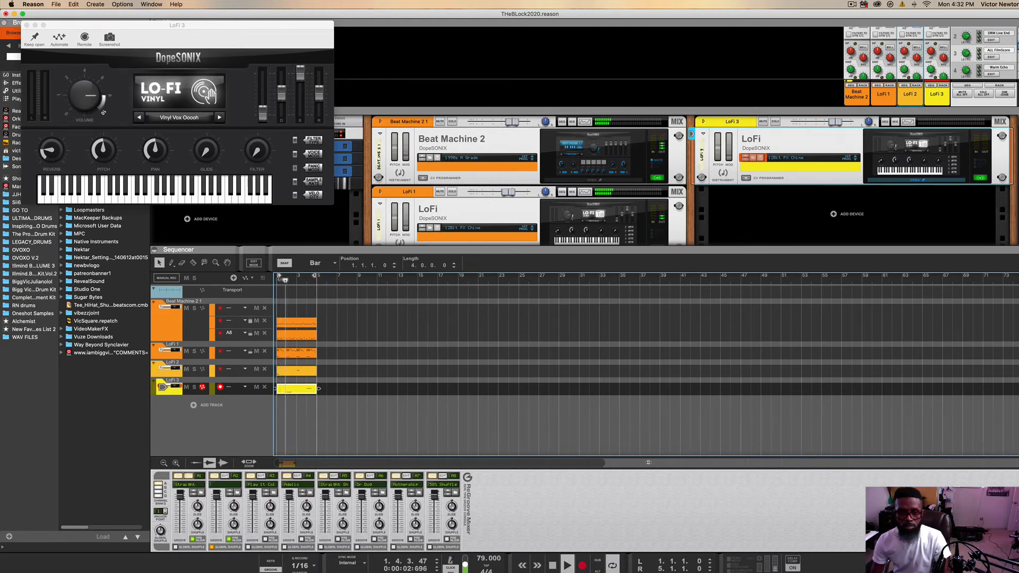
left_click_drag(648, 462, 666, 462)
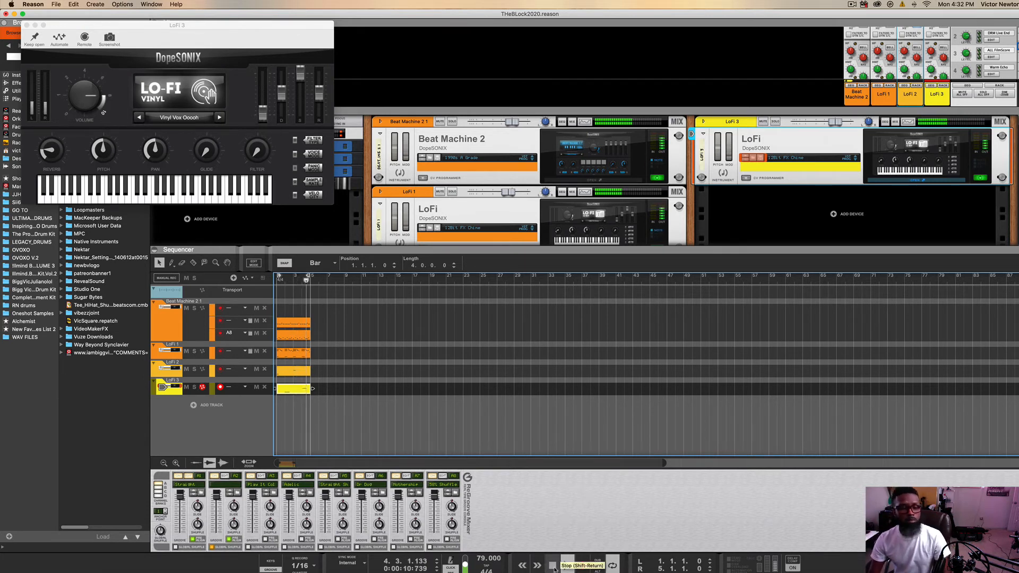
double_click(552, 566)
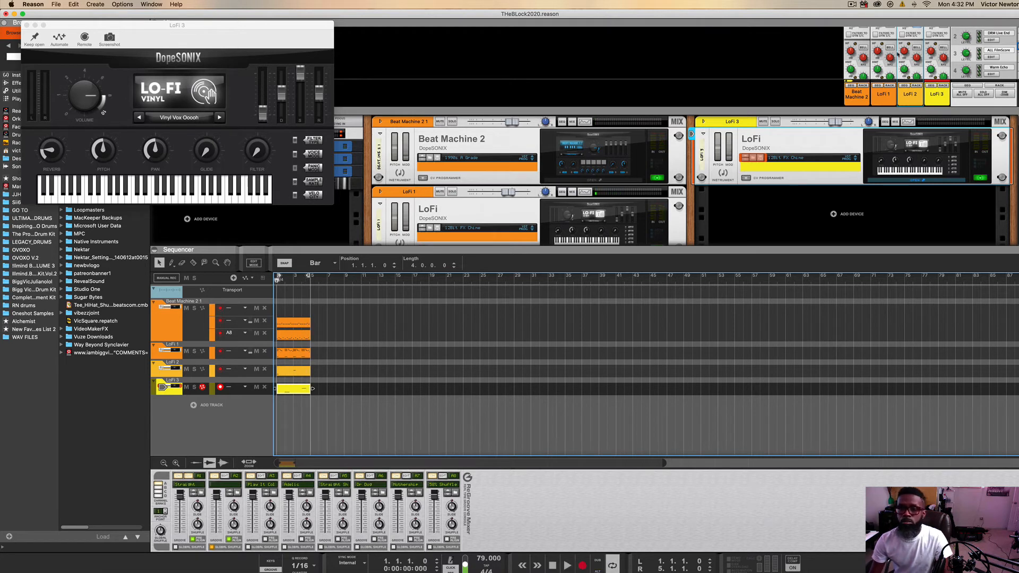
scroll(965, 69, "down", 10)
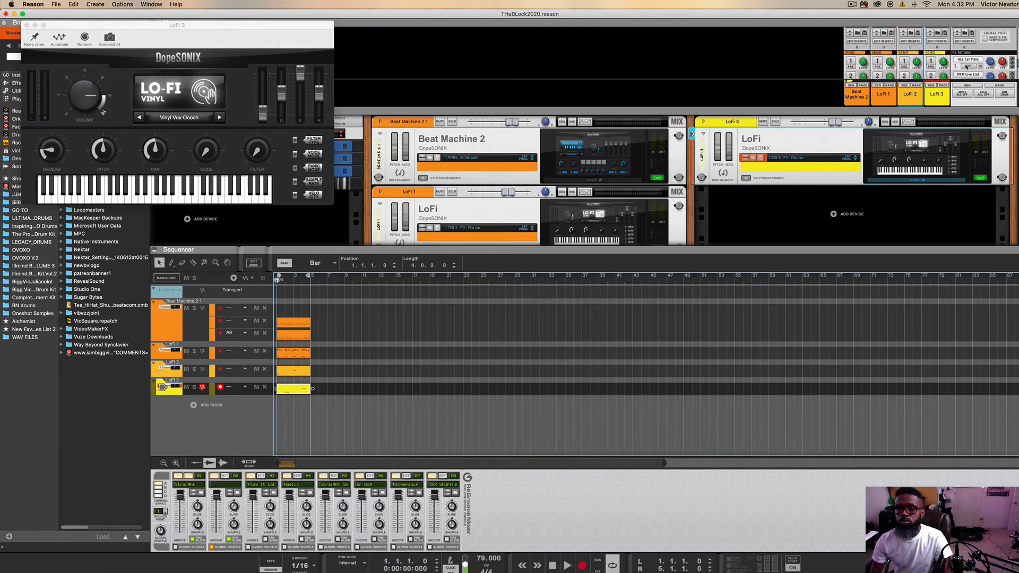
scroll(944, 55, "down", 3)
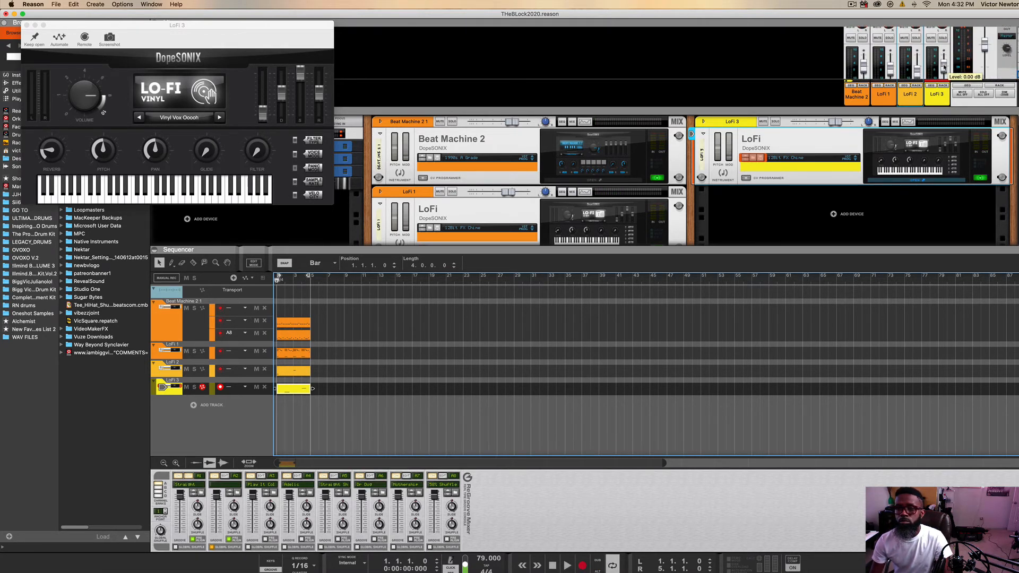
left_click(944, 70)
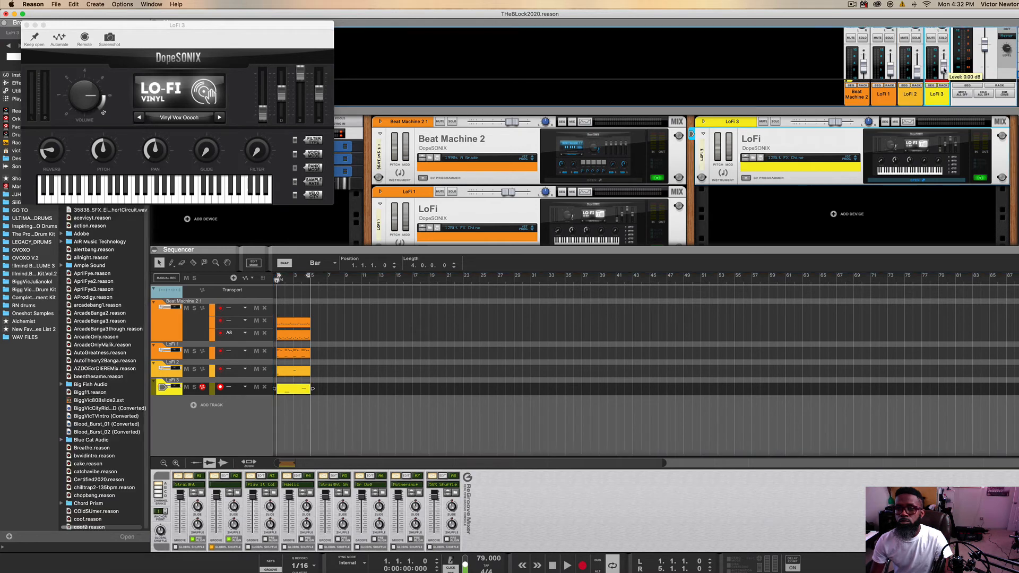
left_click(851, 5)
left_click(863, 30)
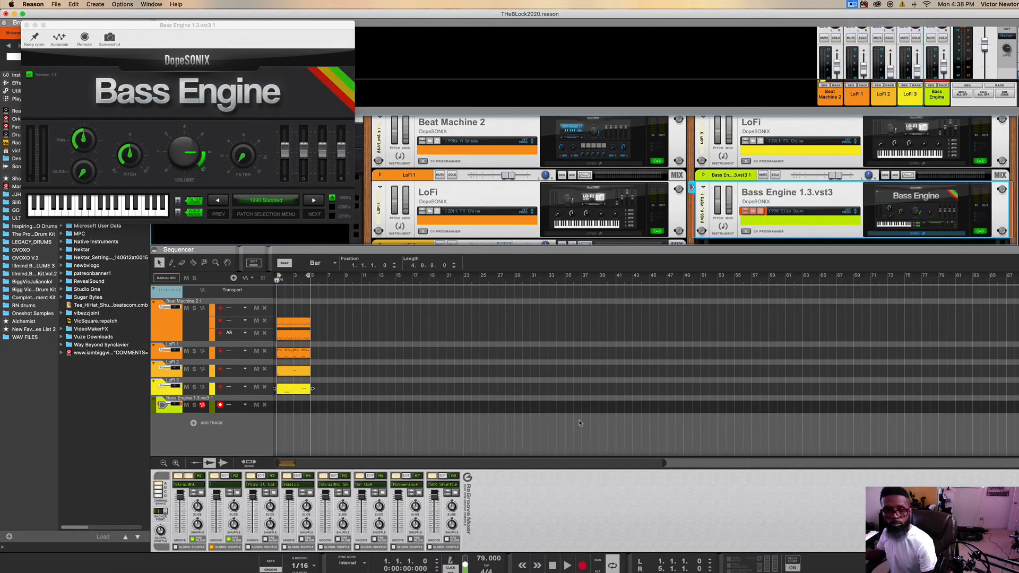
Step: Record a four-bar bass part from bar 1 on the Bass Engine track
left_click(581, 565)
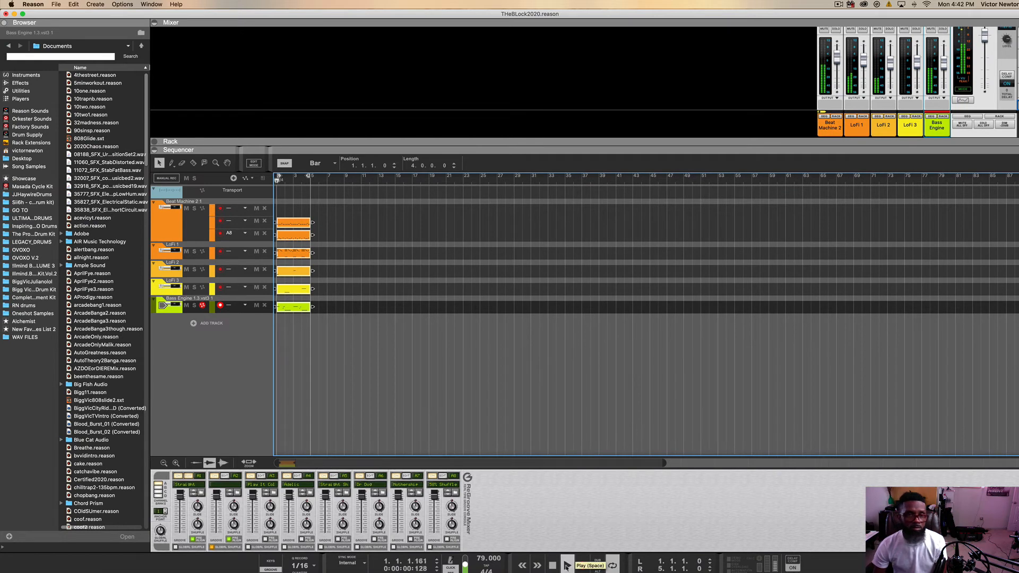
Step: Duplicate the four-bar clips on all tracks twice, filling 12 bars, and extend the loop end to bar 13
left_click_drag(324, 204, 275, 331)
key("super+d")
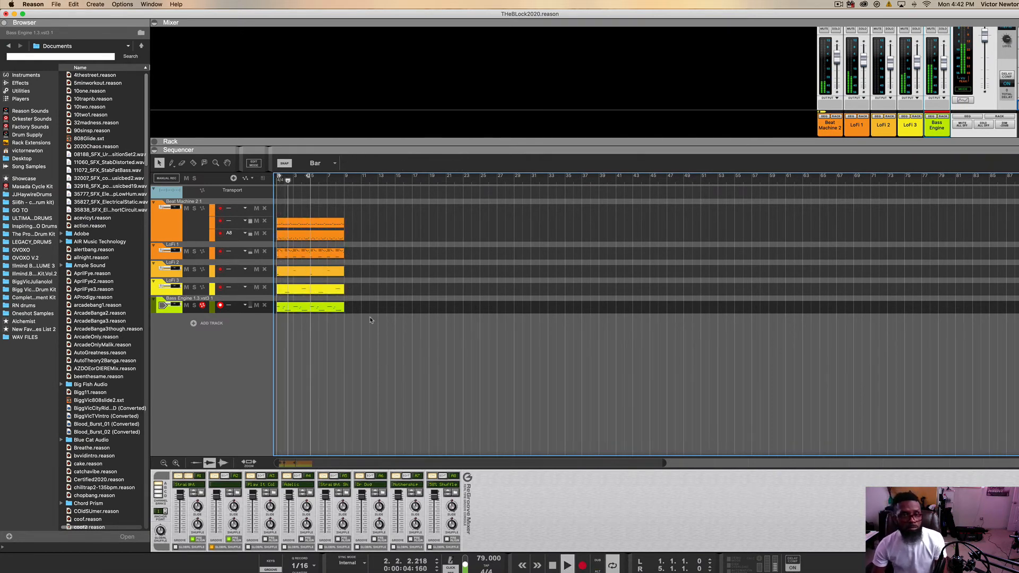
left_click_drag(309, 176, 346, 186)
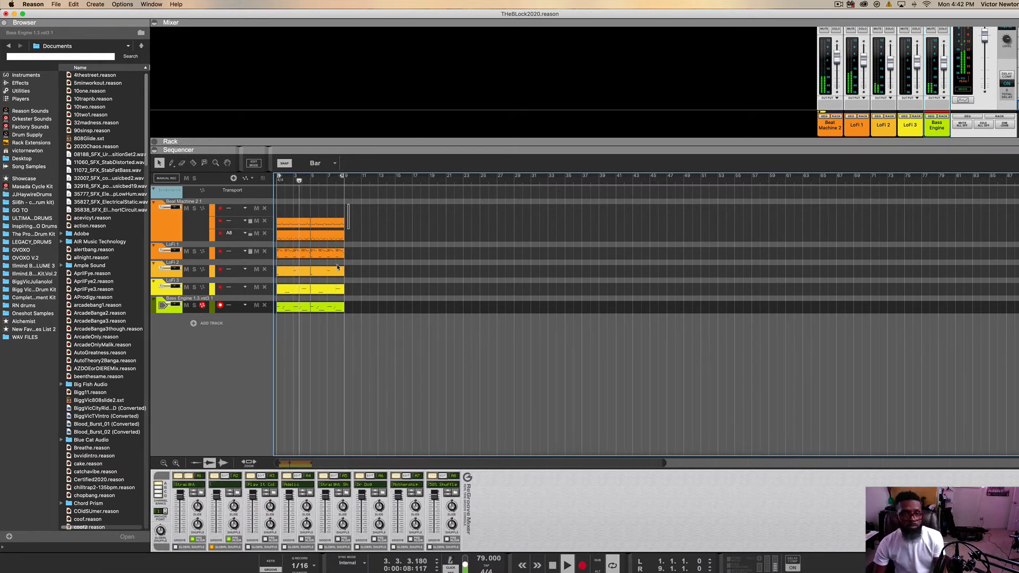
key("super+d")
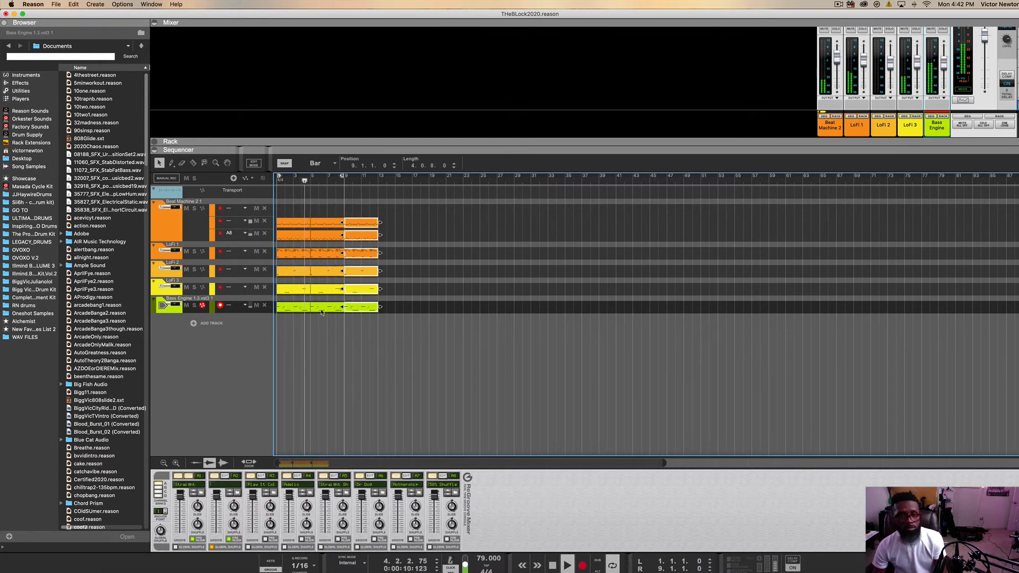
left_click_drag(343, 178, 377, 184)
left_click(390, 211)
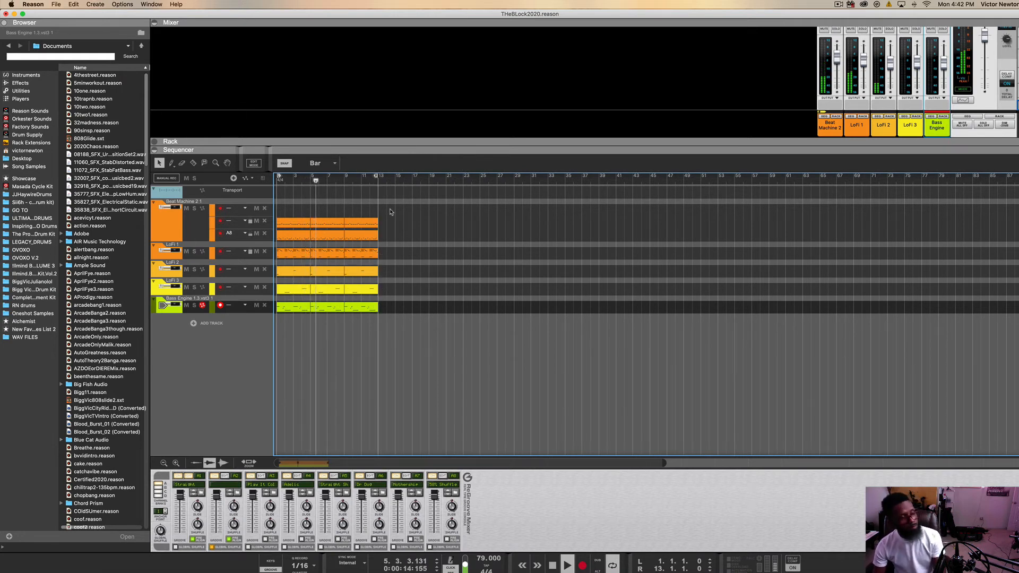
Step: Duplicate the bar 9 clips of all tracks to bar 13 and extend the loop end to bar 17
left_click_drag(385, 204, 355, 314)
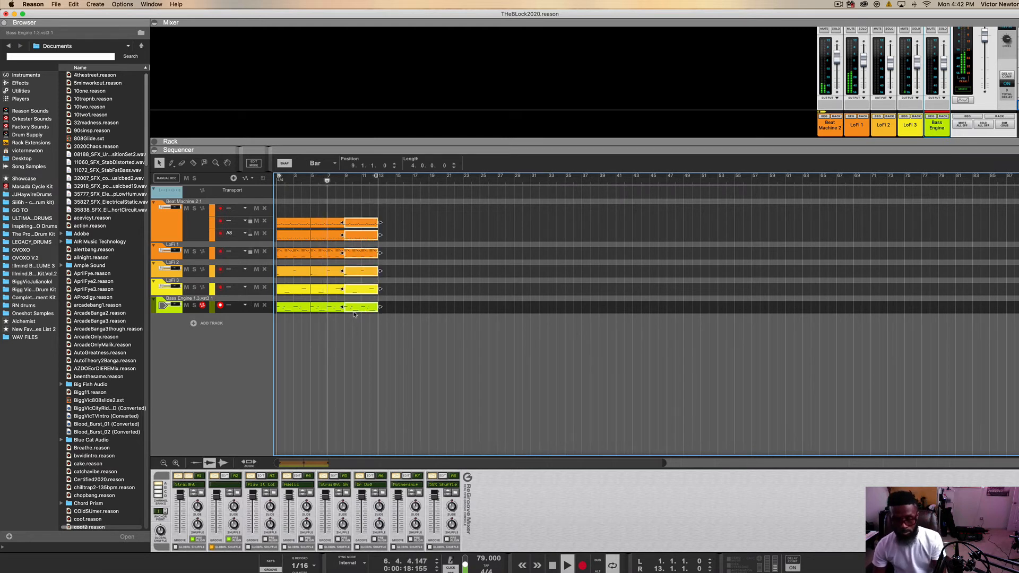
key("super+d")
left_click(399, 335)
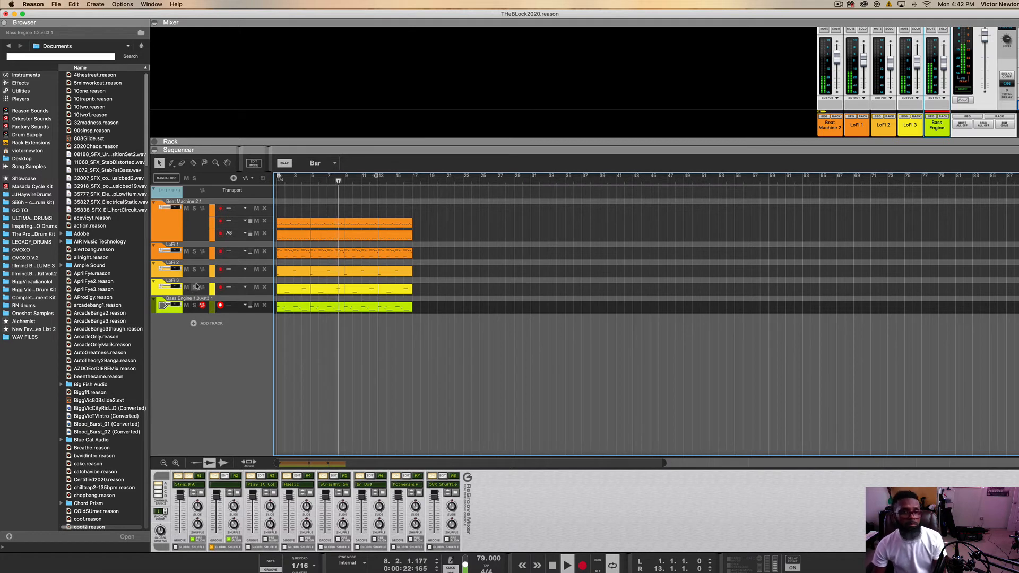
left_click(194, 254)
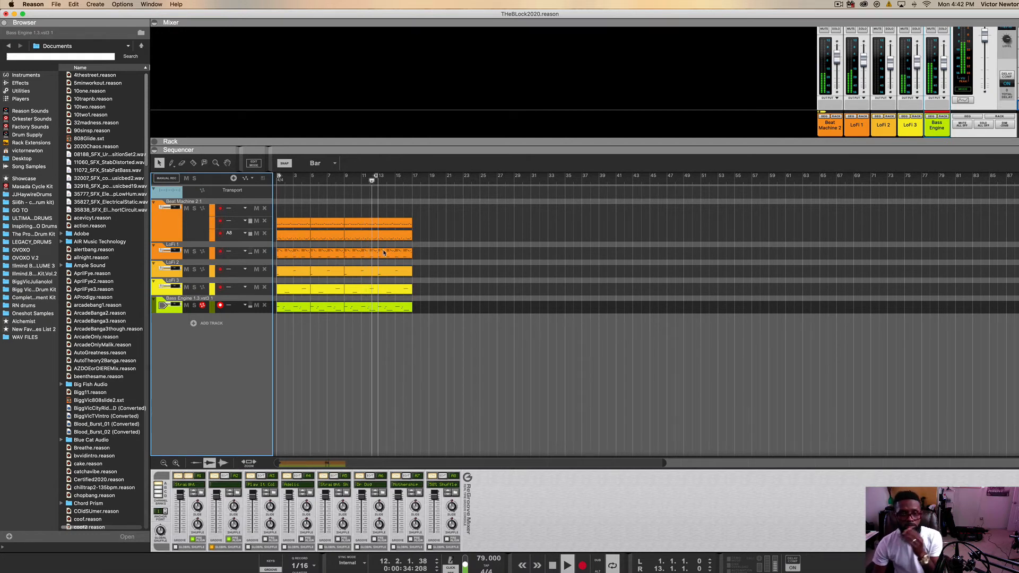
left_click_drag(375, 177, 412, 182)
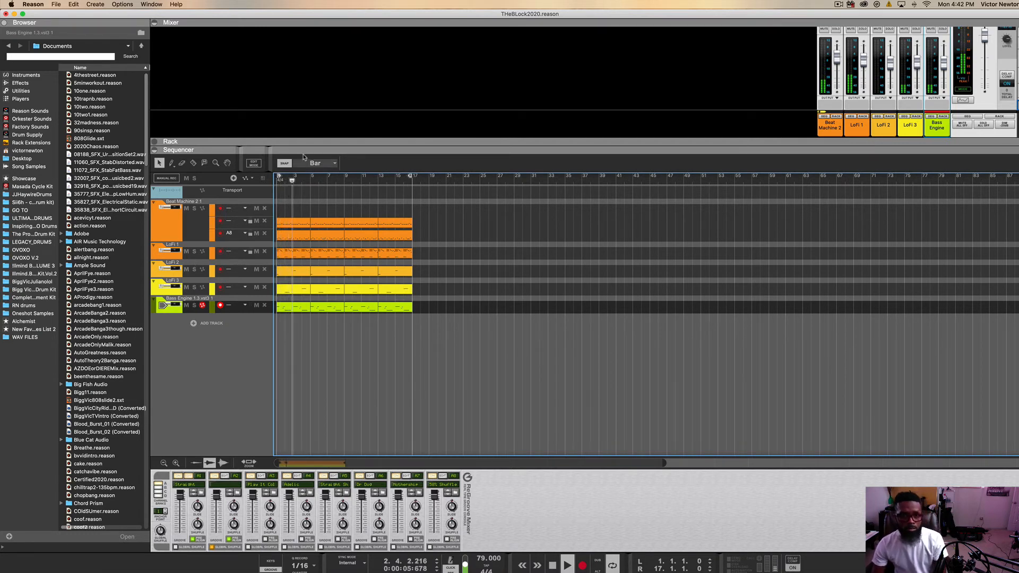
Step: Enlarge the rack area between the mixer and sequencer and select the Master Section device
left_click_drag(319, 142, 319, 82)
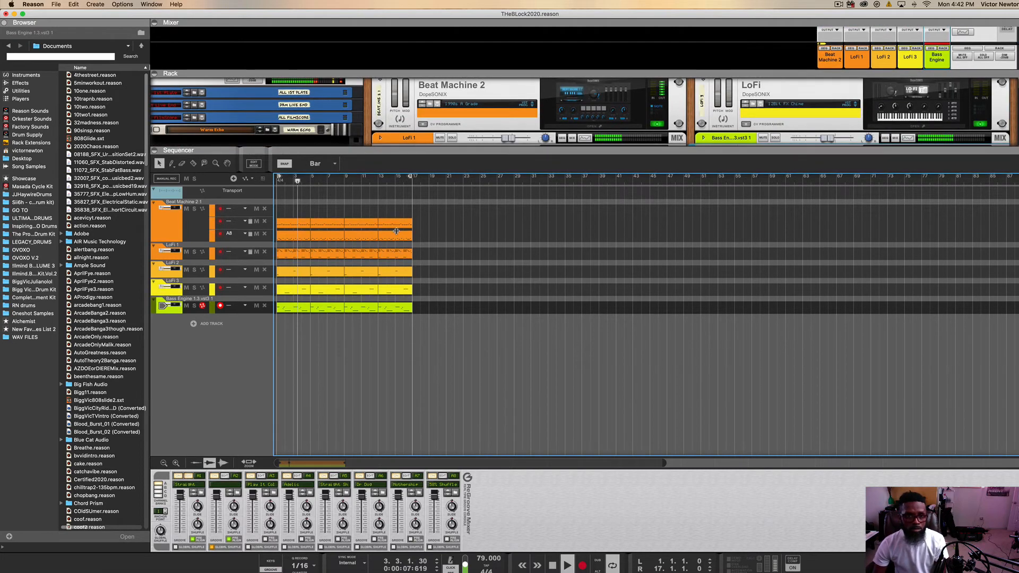
left_click_drag(366, 147, 366, 242)
scroll(366, 211, "left", 4)
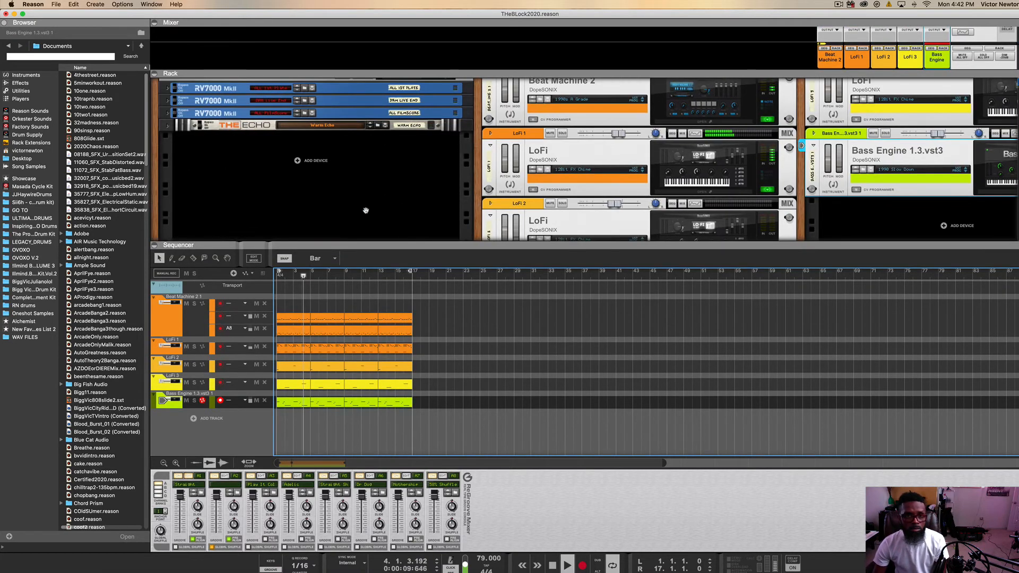
scroll(366, 211, "up", 2)
left_click(168, 96)
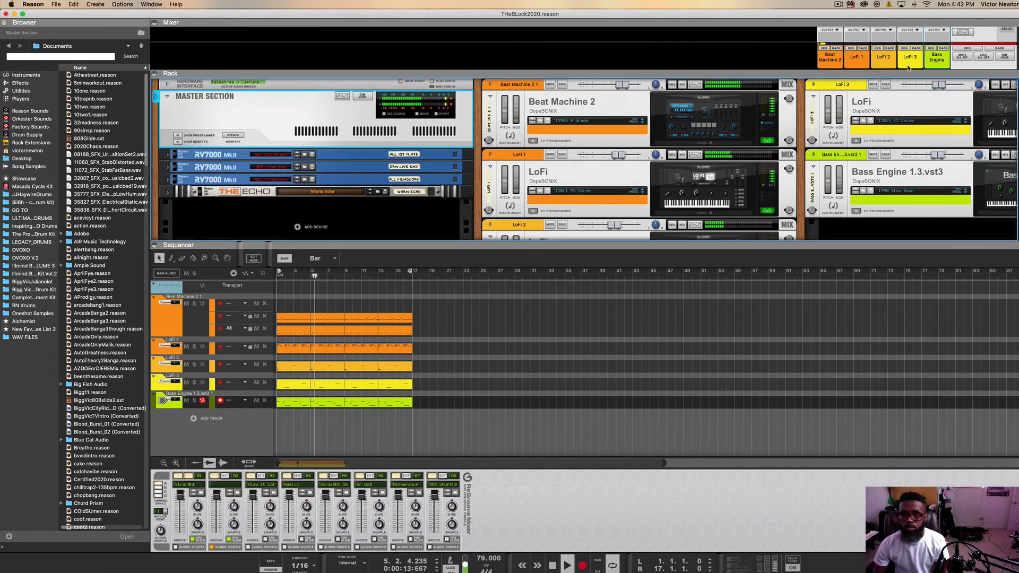
Step: Turn on Punch, Compression, EQ Boost and the Stereo Imager in the mixer's master inserts
left_click_drag(900, 71, 900, 243)
scroll(949, 71, "up", 5)
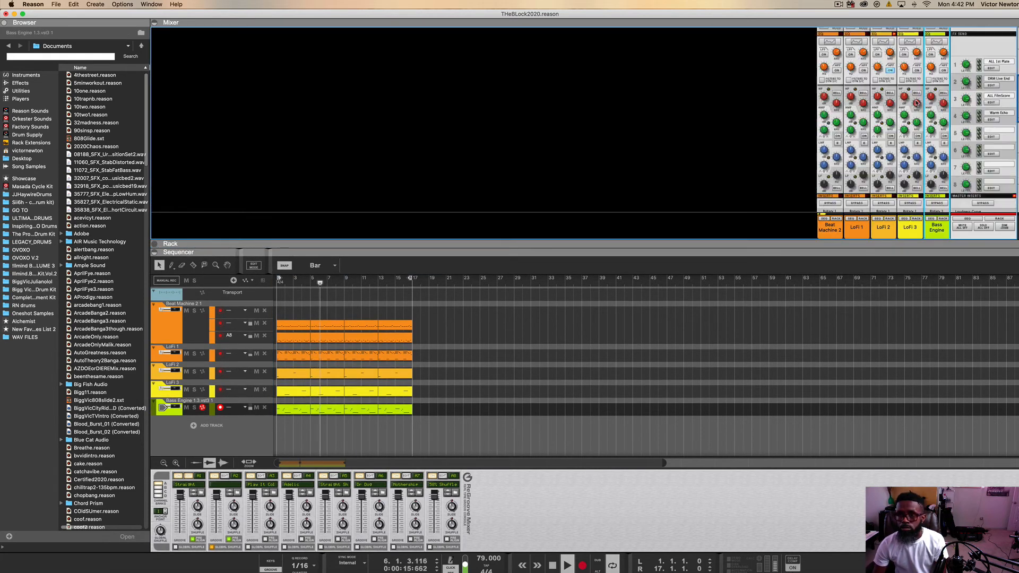
left_click(956, 85)
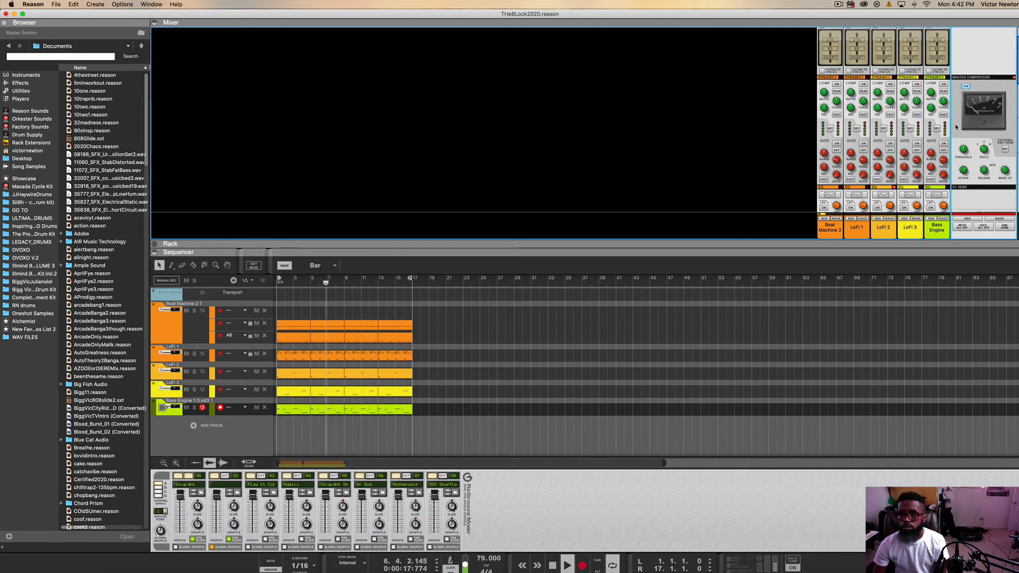
scroll(957, 106, "down", 5)
scroll(993, 101, "up", 4)
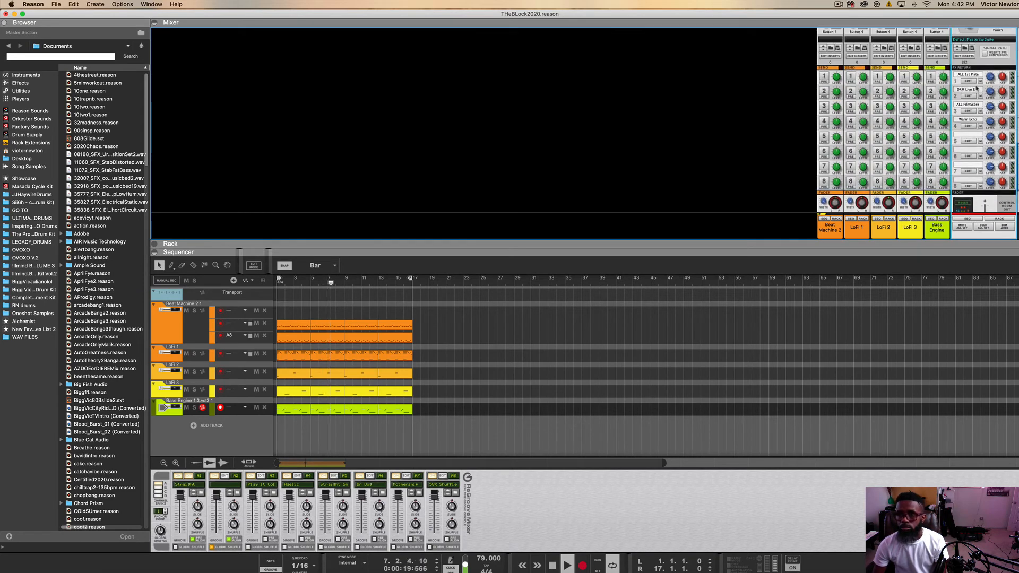
left_click(998, 98)
left_click(997, 71)
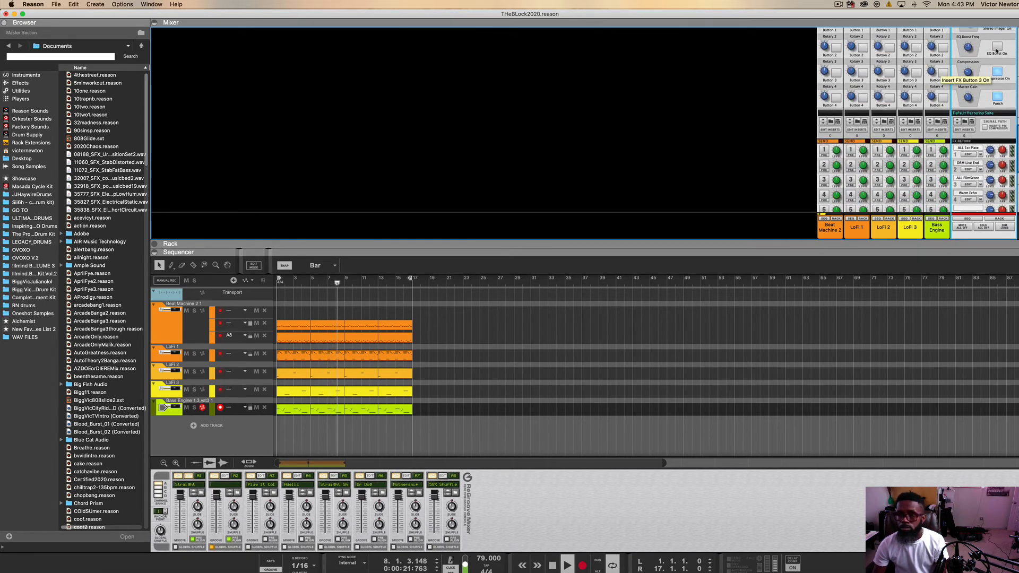
left_click(997, 46)
scroll(982, 65, "up", 1)
scroll(981, 65, "up", 1)
left_click(996, 59)
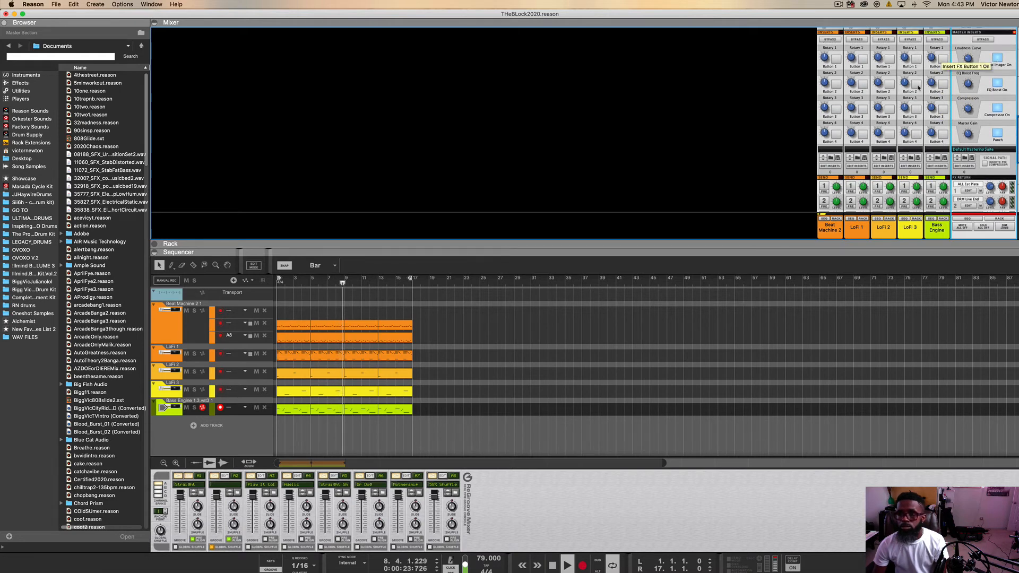
Step: Shrink the mixer area to reveal the rack and tracks, and audition the LoFi 3 track in solo
left_click_drag(545, 213, 570, 103)
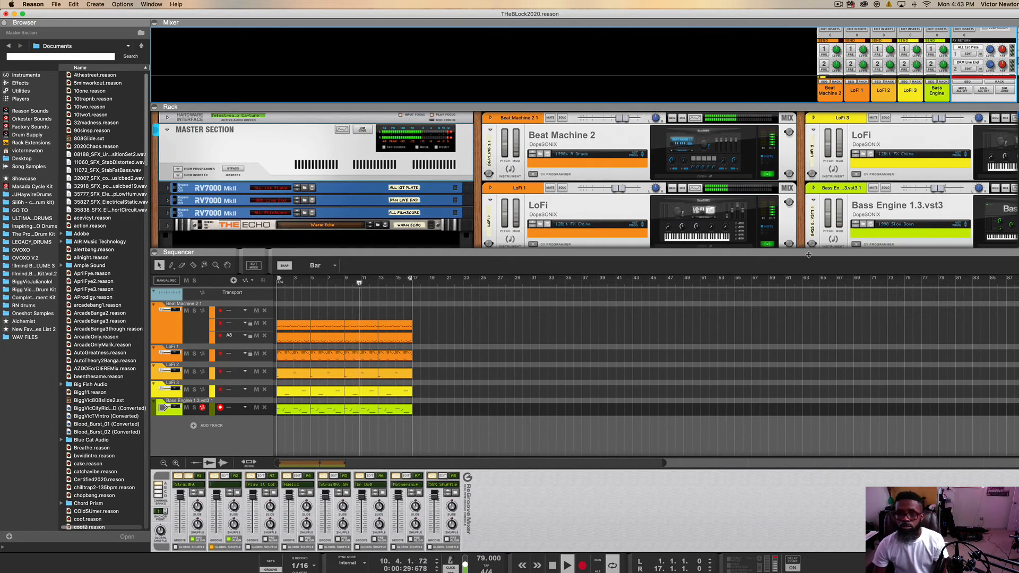
left_click_drag(809, 253, 810, 359)
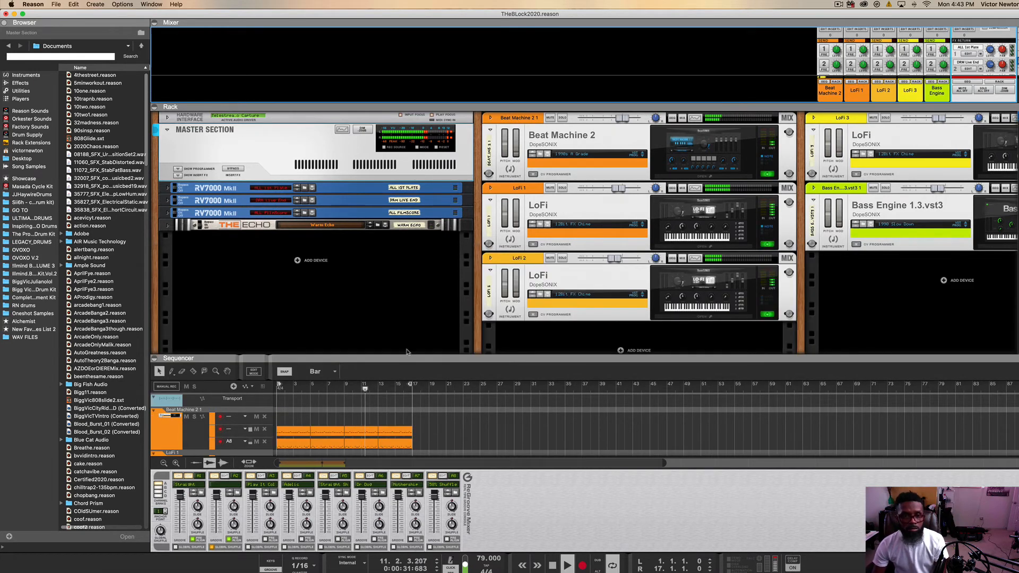
left_click_drag(404, 358, 388, 223)
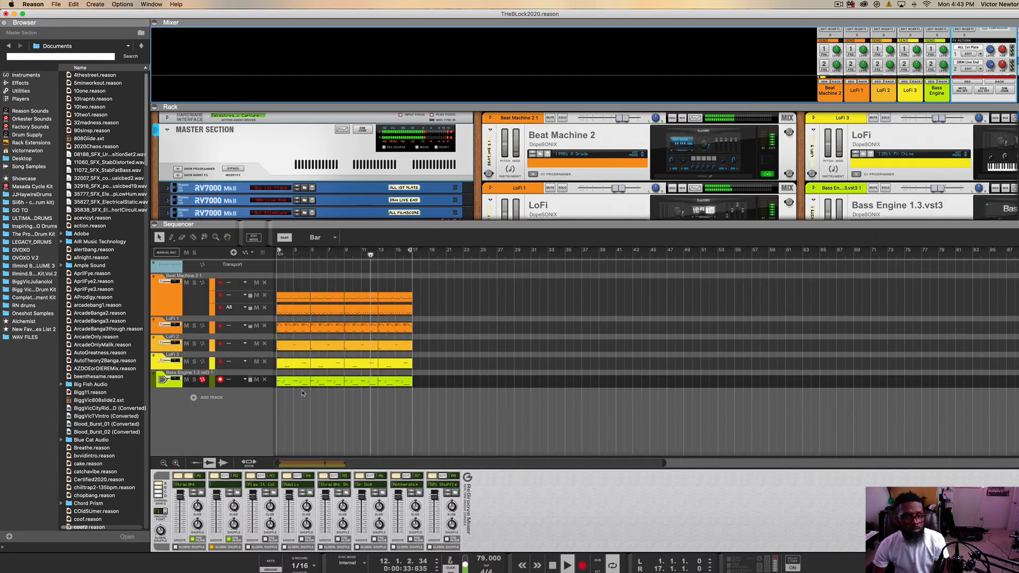
left_click(194, 362)
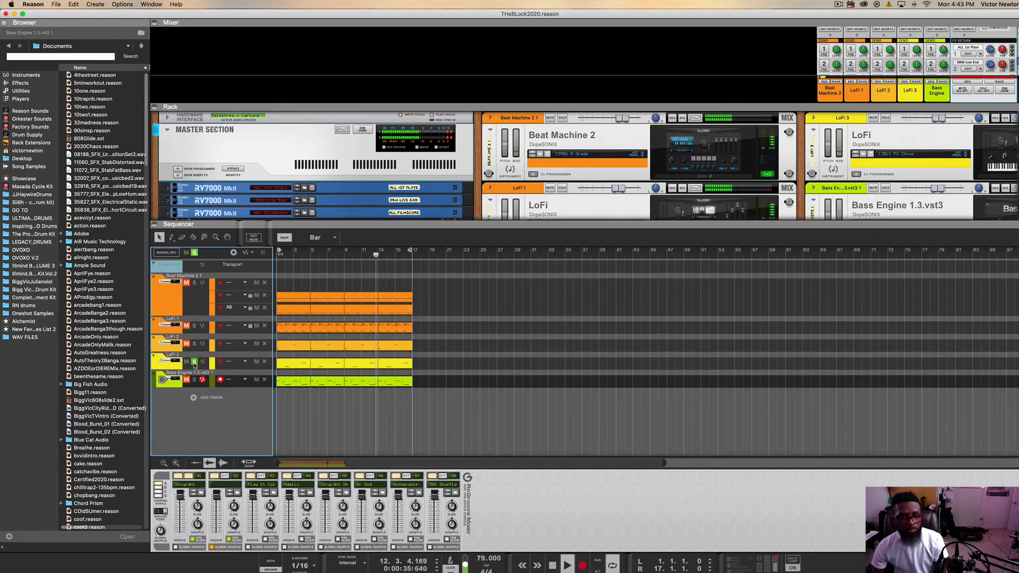
left_click(194, 362)
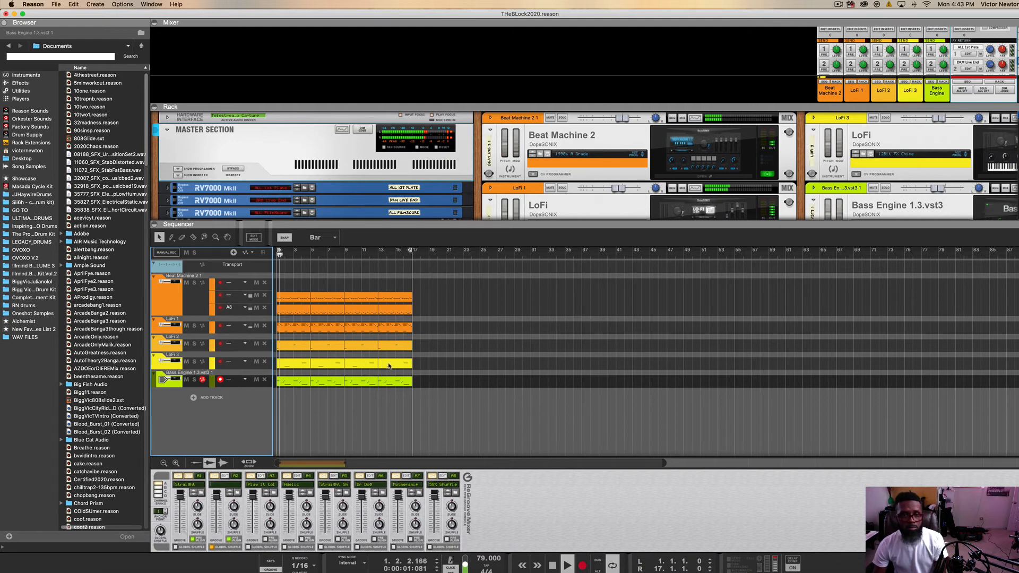
Step: Delete the LoFi 3 clips at bars 9 and 13, and stop playback back at bar 1
left_click(354, 364)
left_click_drag(354, 364, 387, 364)
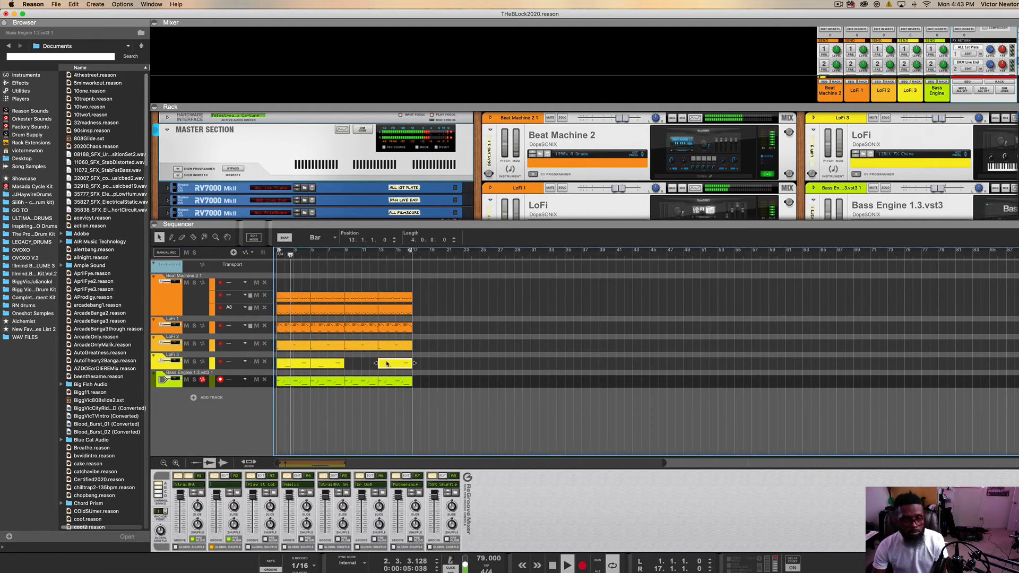
key("Delete")
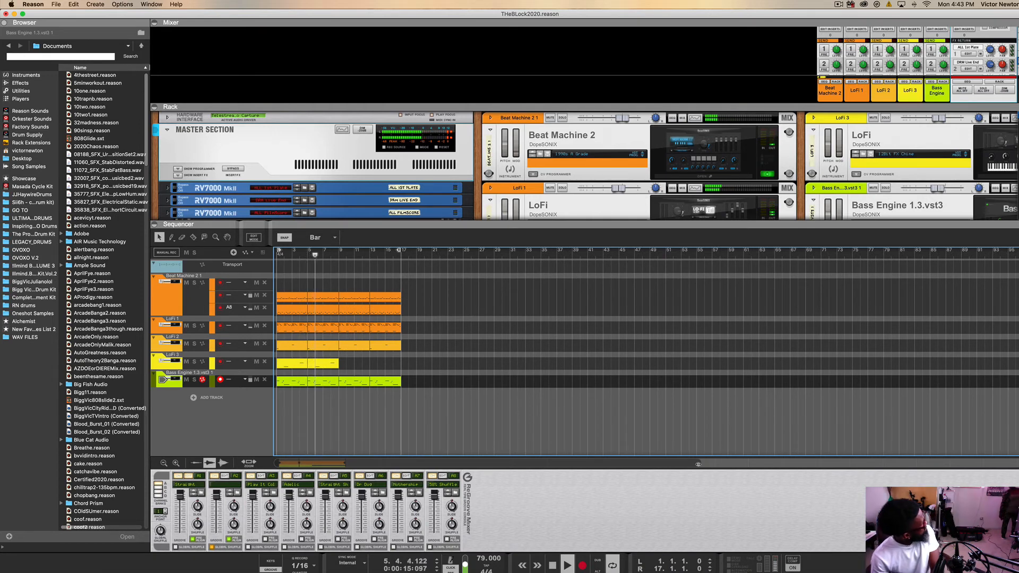
double_click(552, 565)
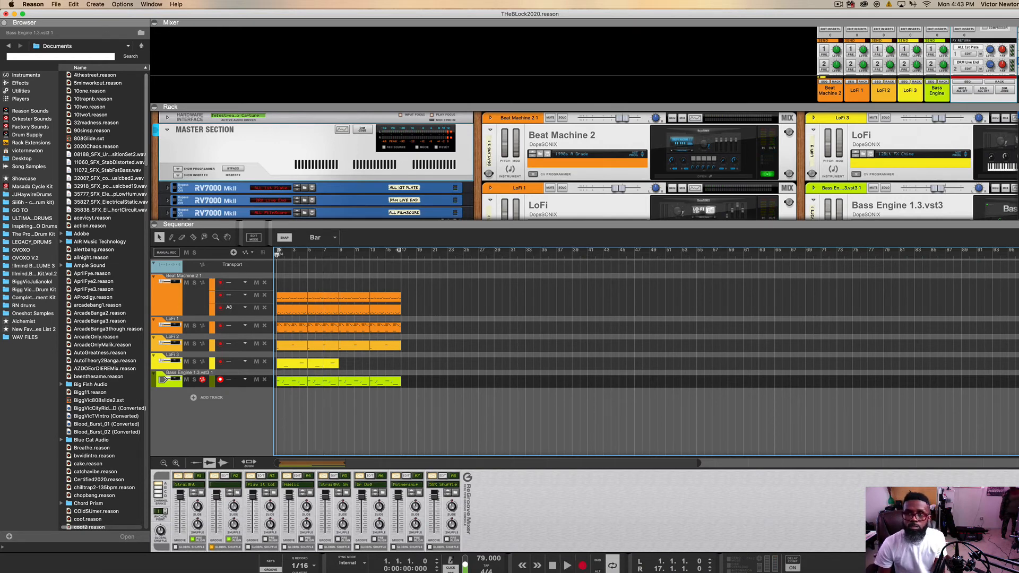
left_click(839, 5)
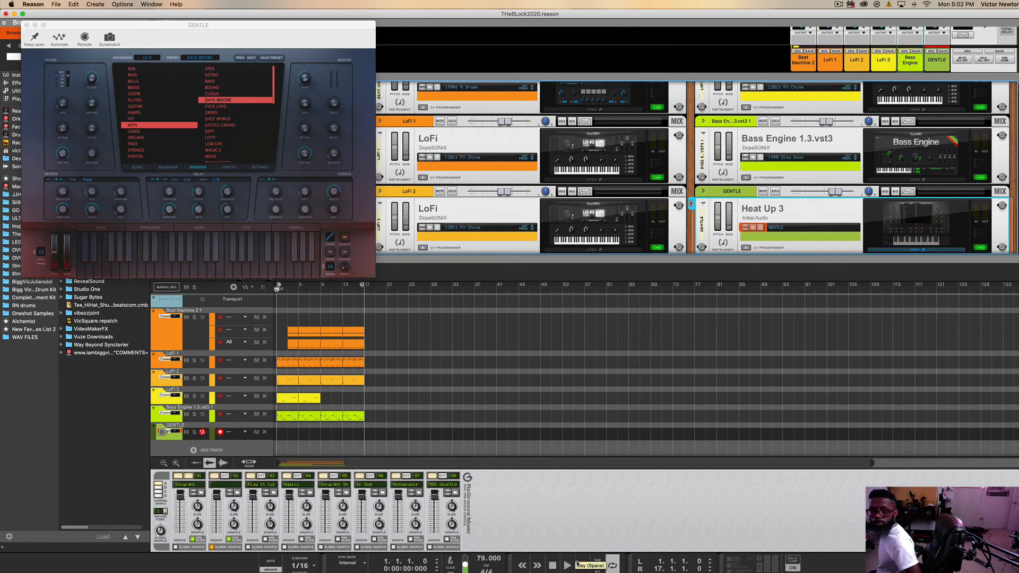
Step: Try to record a part from bar 1 on the GENTLE track with Heat Up 3's Days Before keys preset
left_click(583, 566)
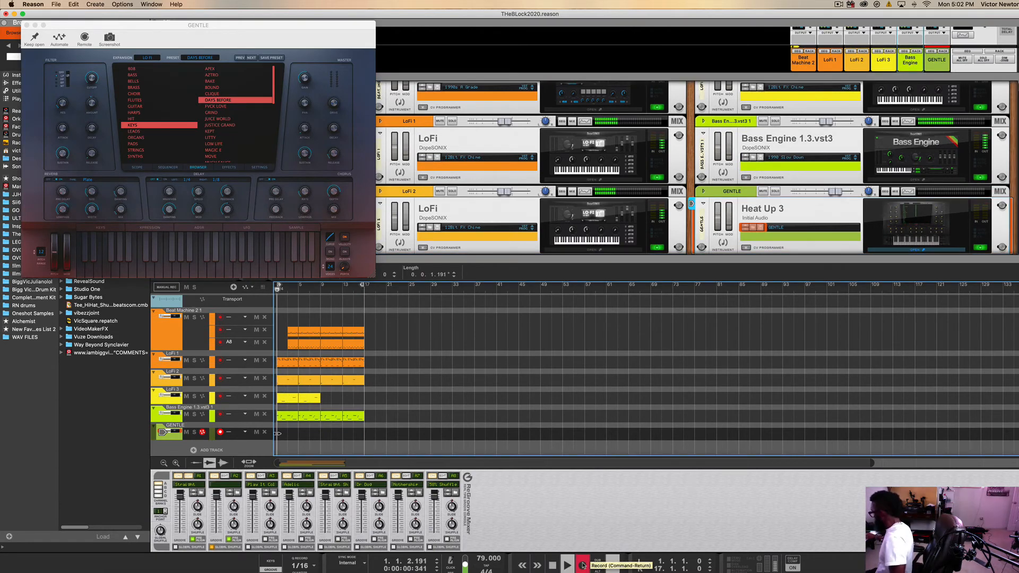
left_click(552, 566)
left_click(552, 565)
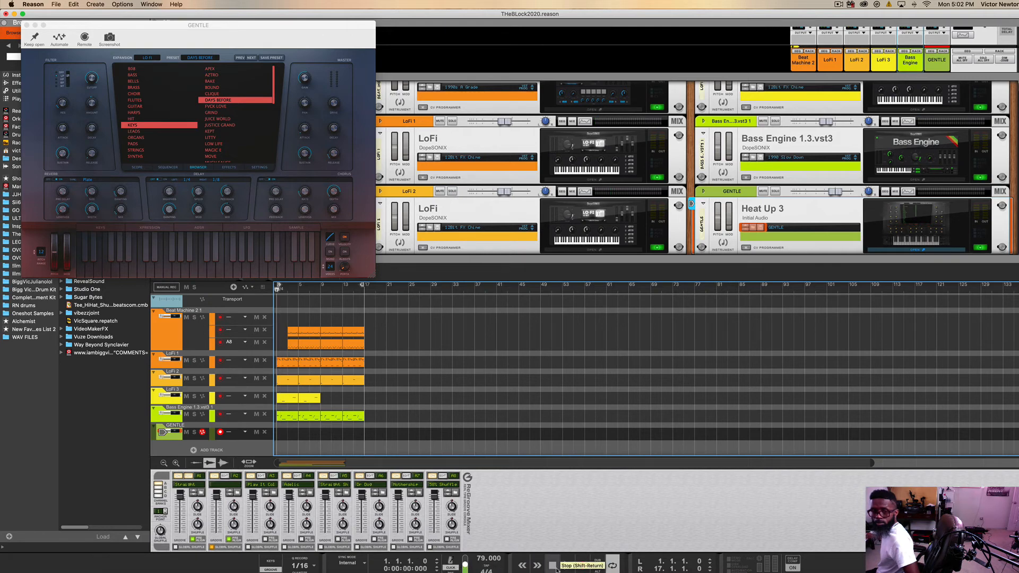
key("space")
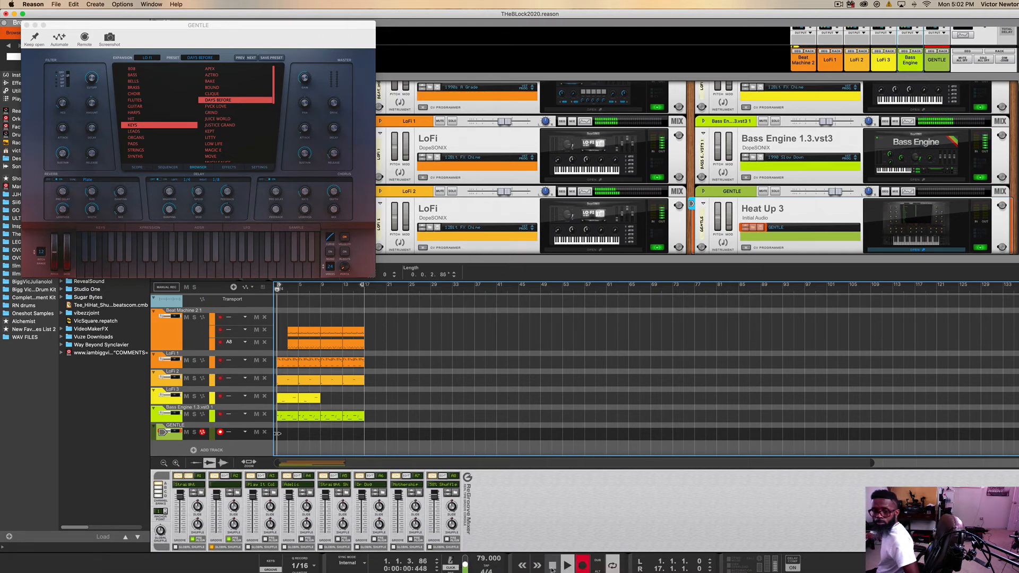
left_click(552, 566)
left_click(552, 566)
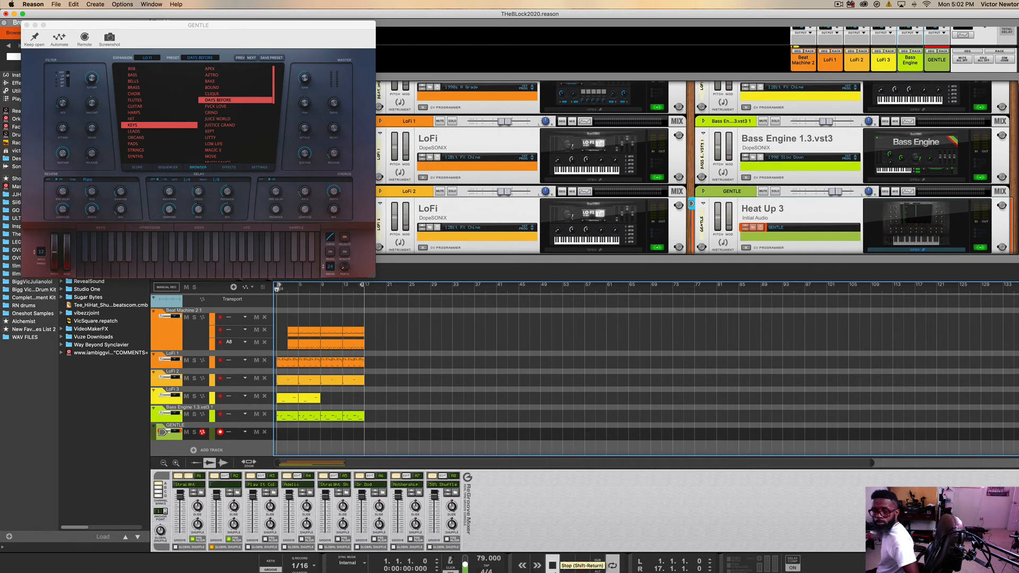
left_click(582, 565)
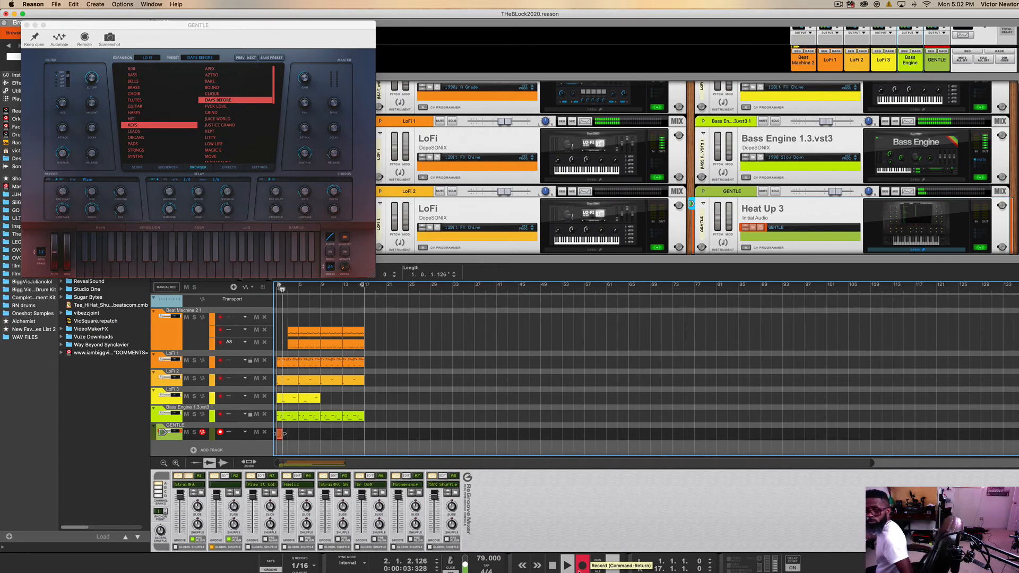
left_click(552, 566)
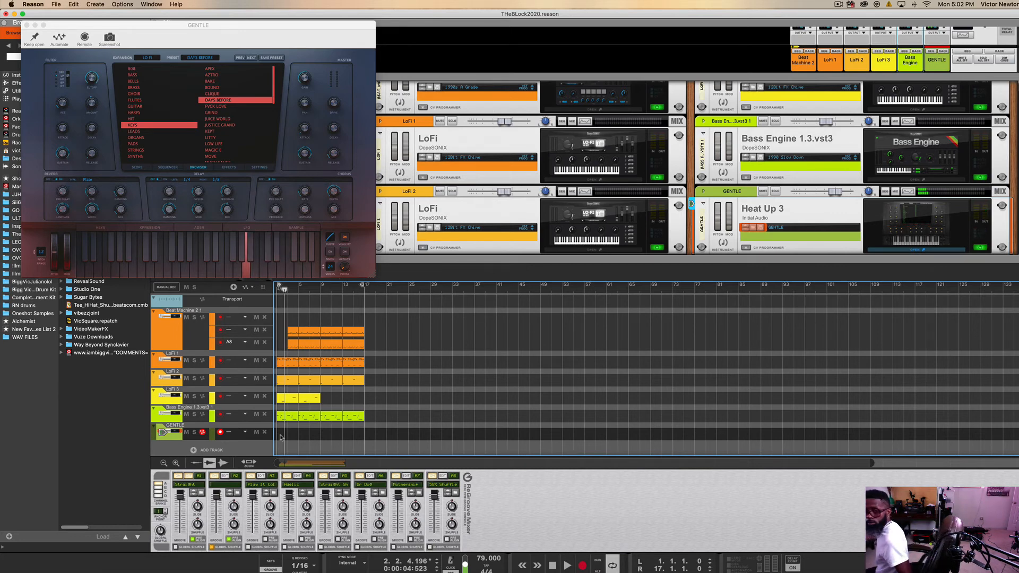
left_click(552, 567)
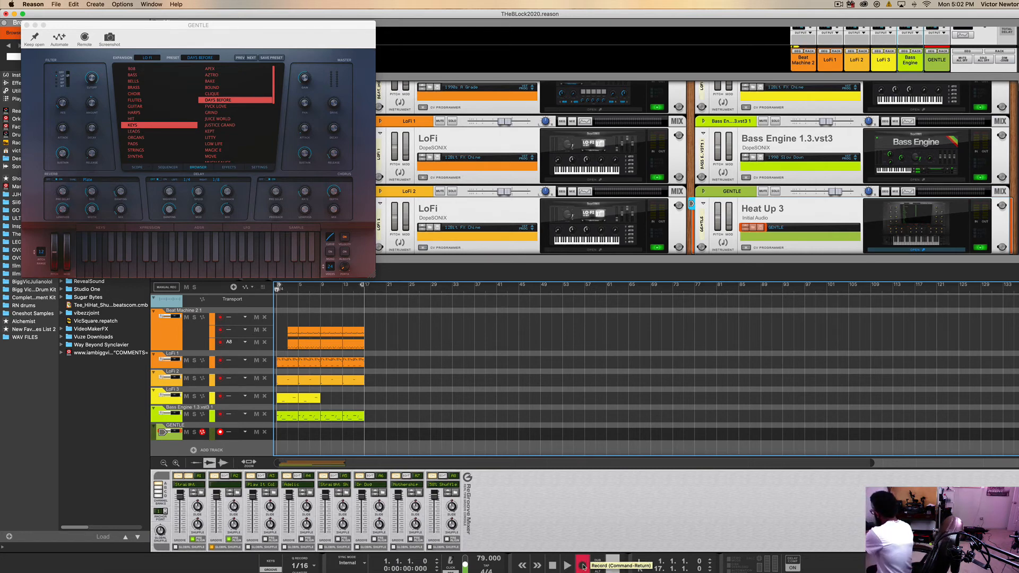
left_click(583, 566)
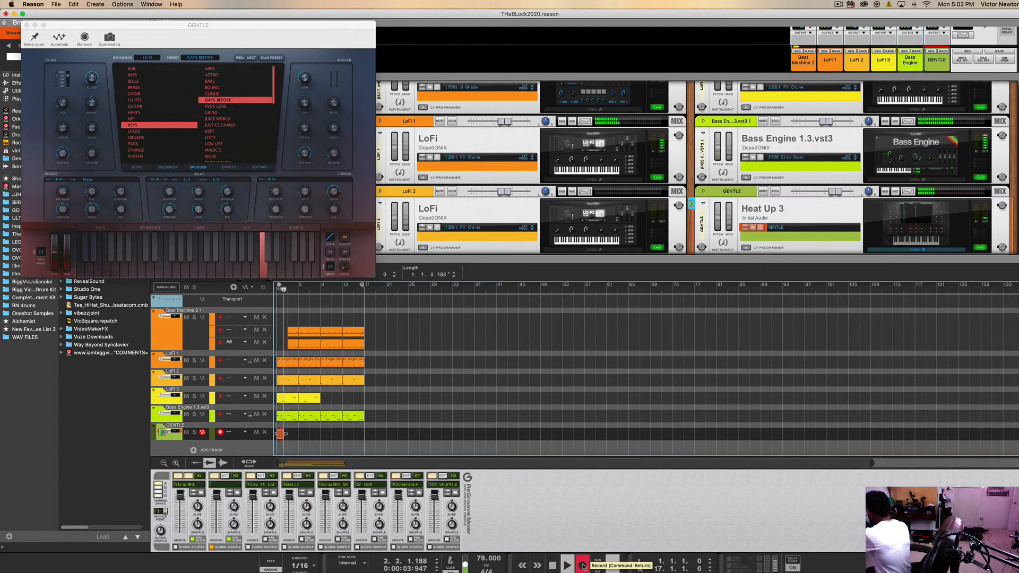
left_click(544, 557)
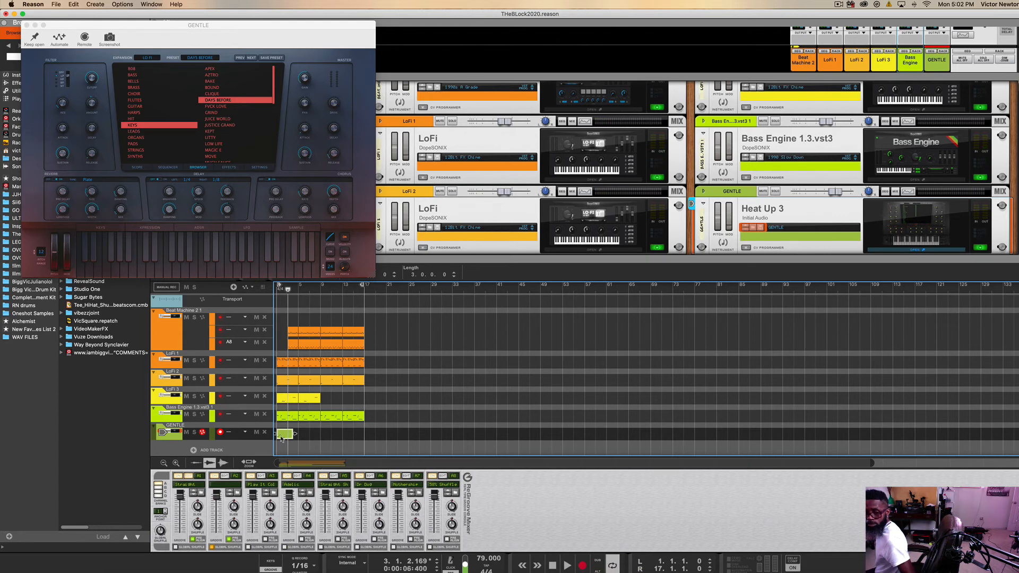
left_click(560, 559)
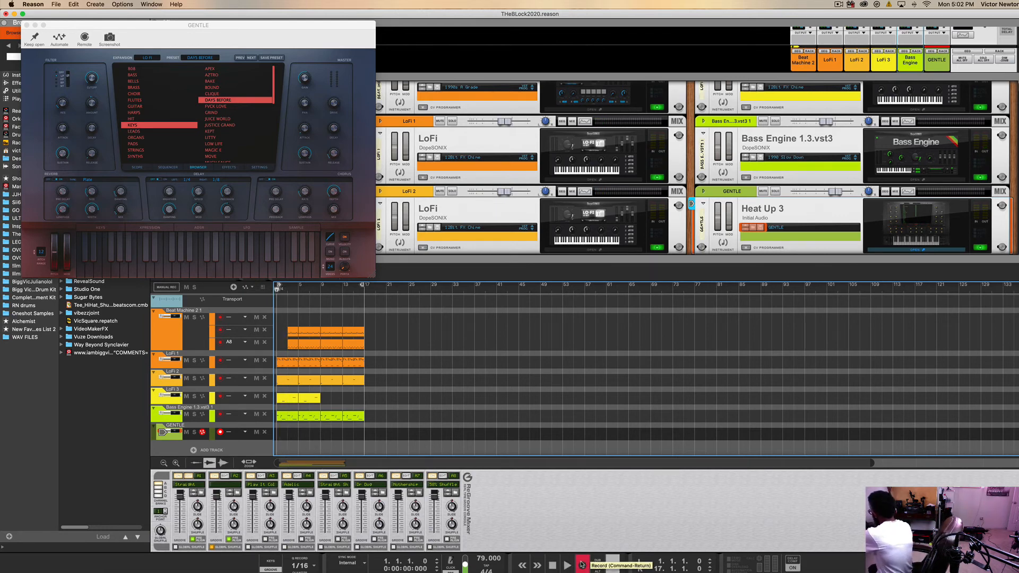
left_click(582, 564)
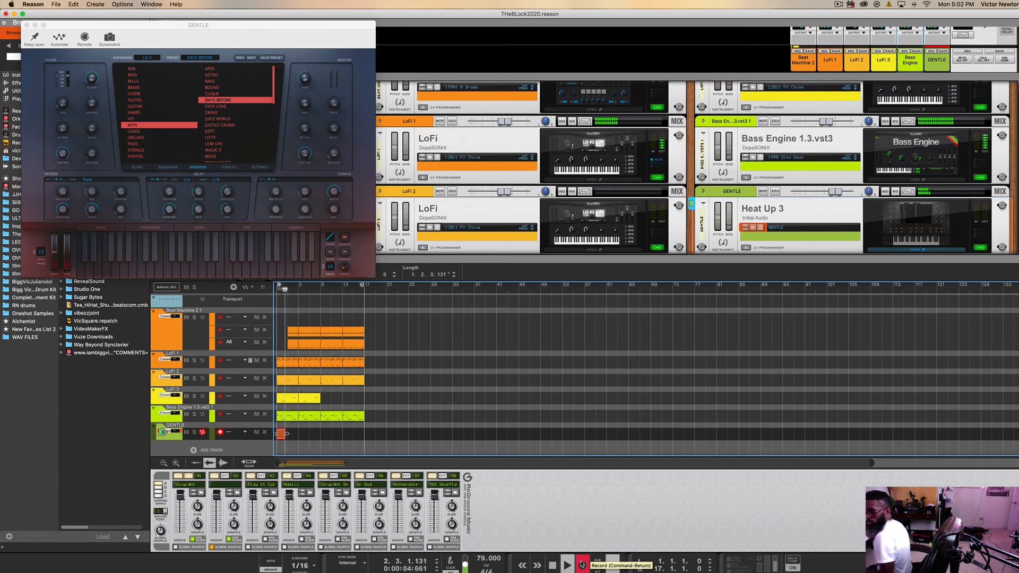
left_click(553, 565)
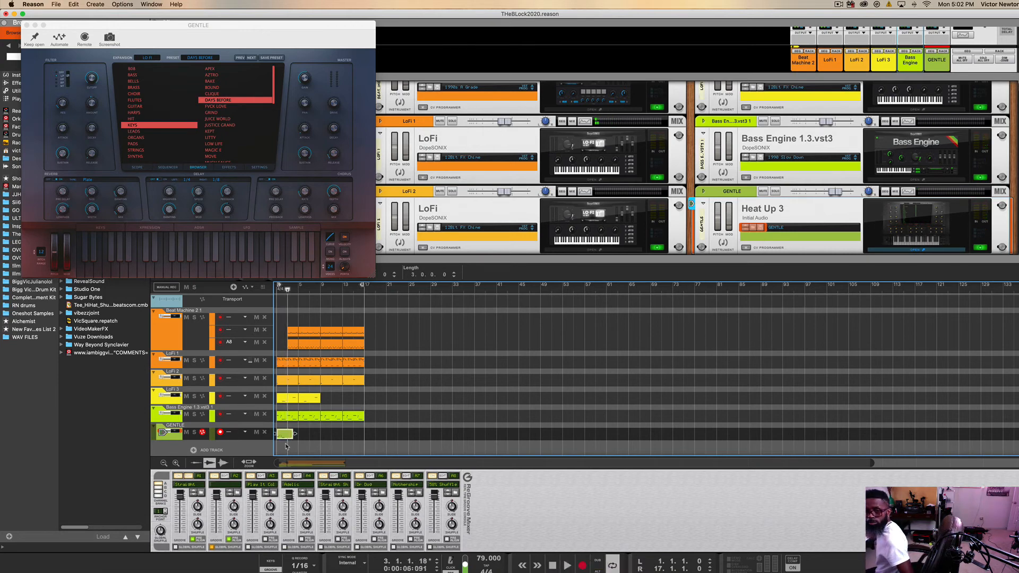
left_click(553, 565)
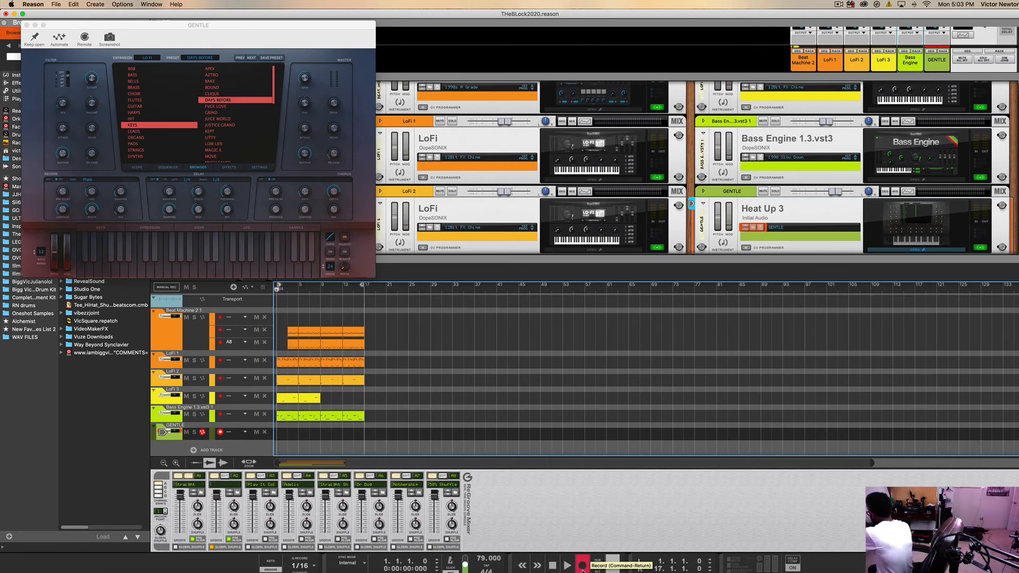
Step: Record a Heat Up 3 keys part from bar 1 on the GENTLE track and trim the clip to four bars
left_click(582, 566)
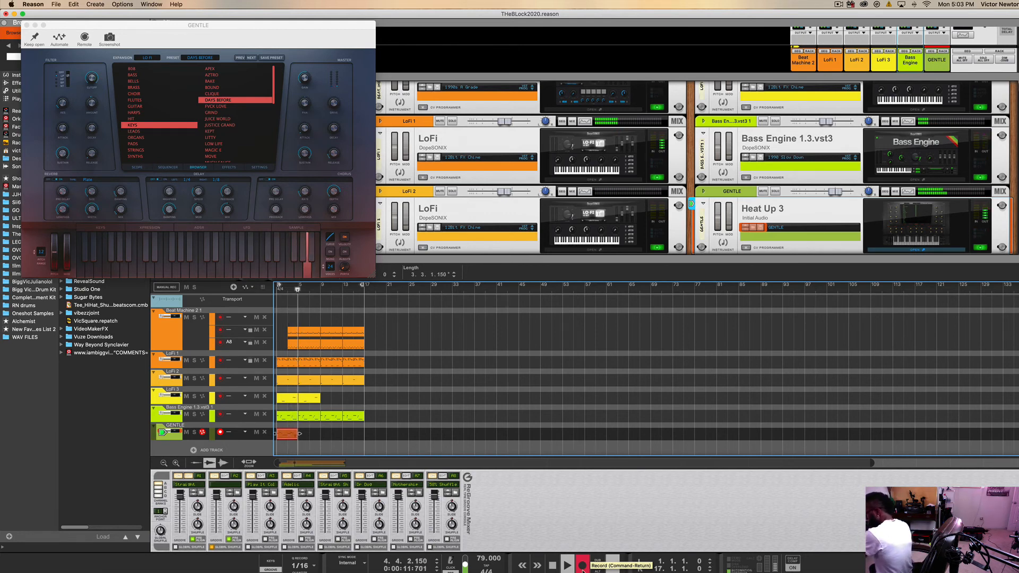
left_click(582, 566)
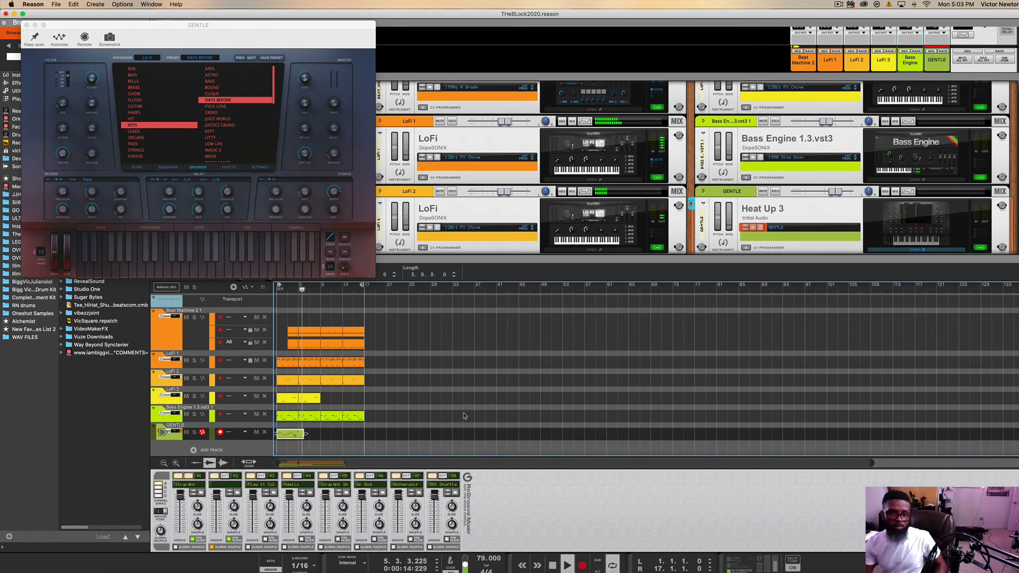
left_click(301, 434)
left_click_drag(304, 434, 298, 434)
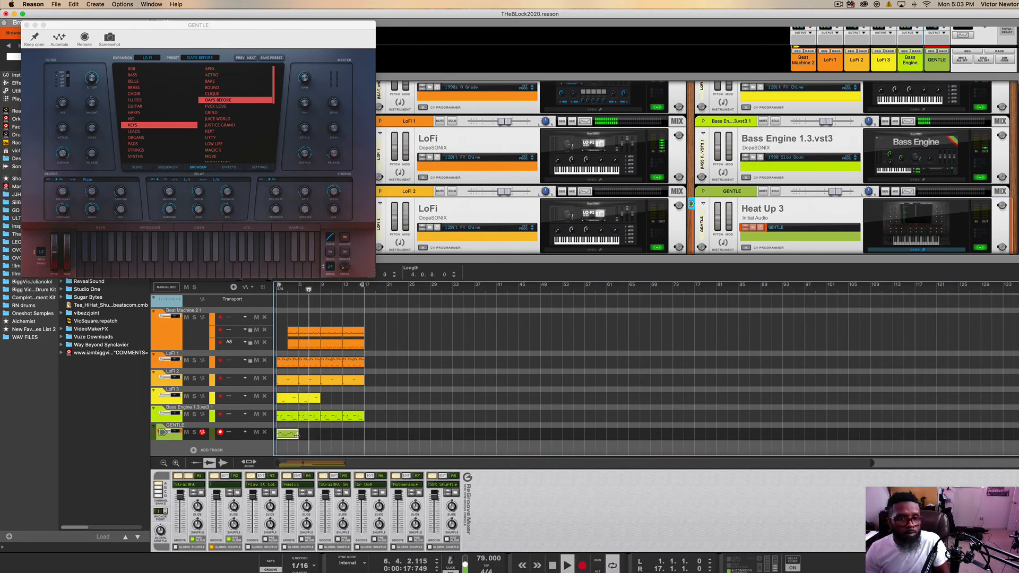
Step: Duplicate the GENTLE clip to bar 5 and play the arrangement from bar 1
left_click(355, 445)
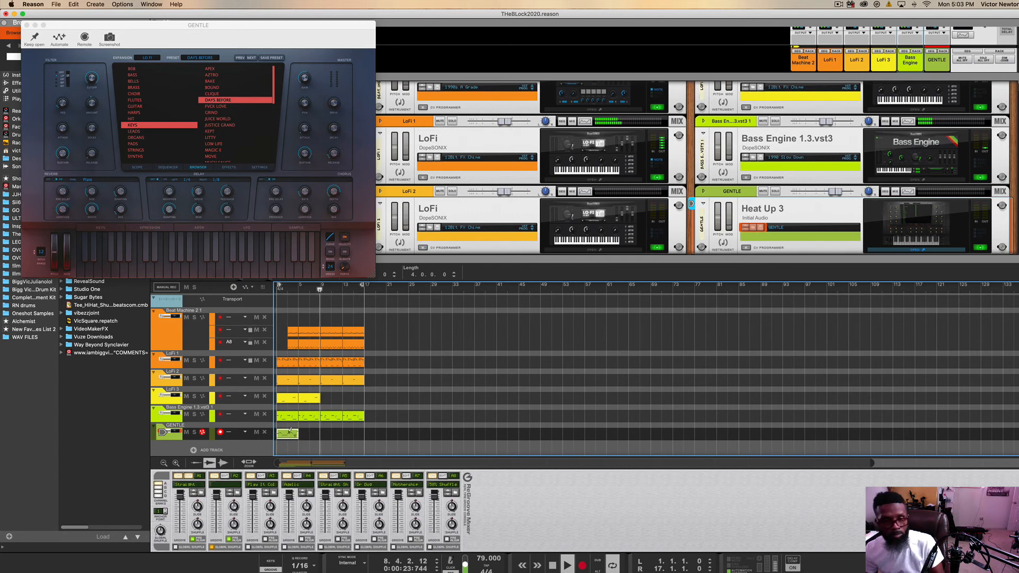
key("super+d")
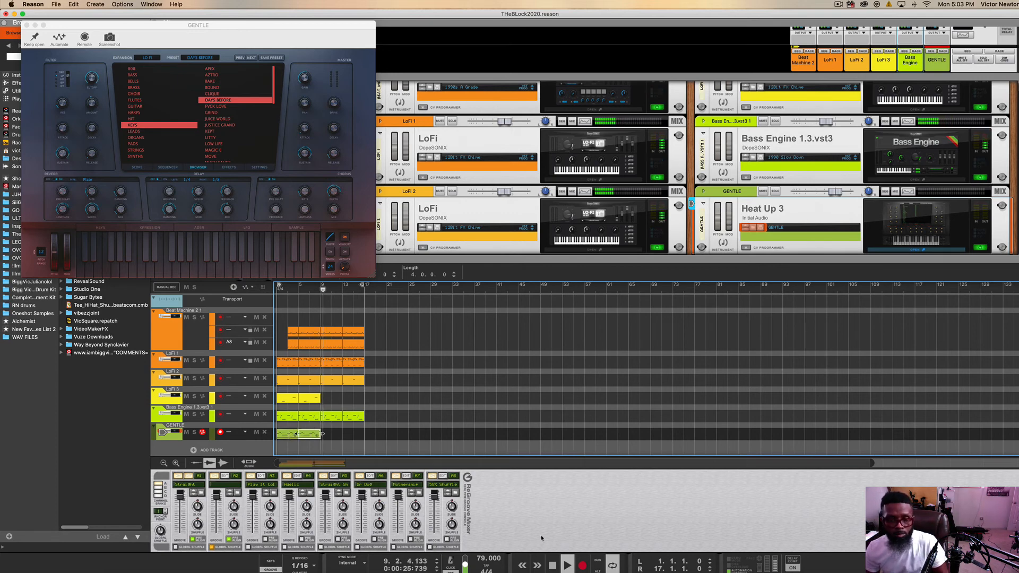
left_click(551, 566)
left_click(568, 565)
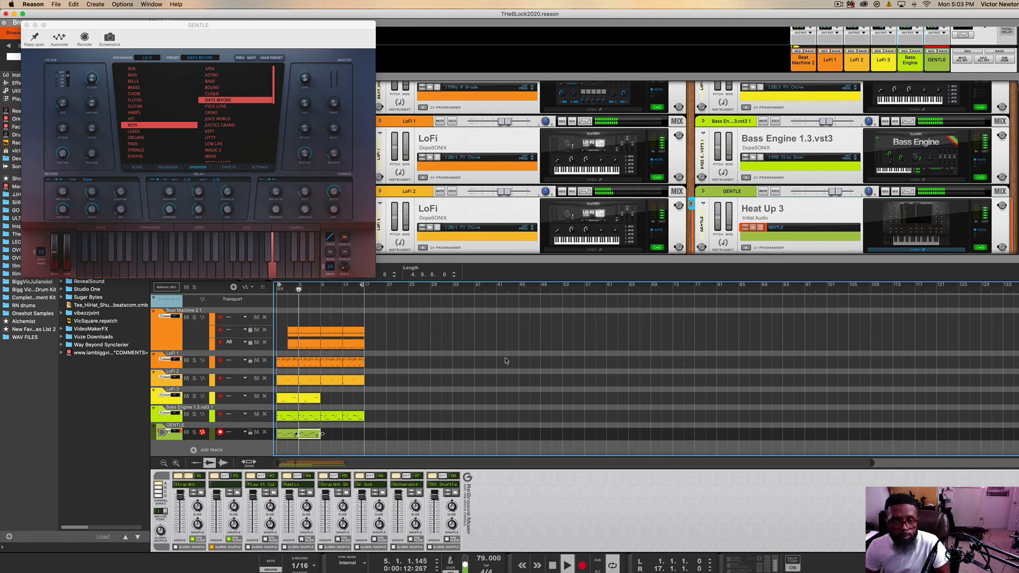
Step: Enlarge the mixer, then set the GENTLE channel's level to -4.65 dB and its pan to 47
left_click_drag(954, 77, 954, 209)
left_click_drag(946, 130, 946, 135)
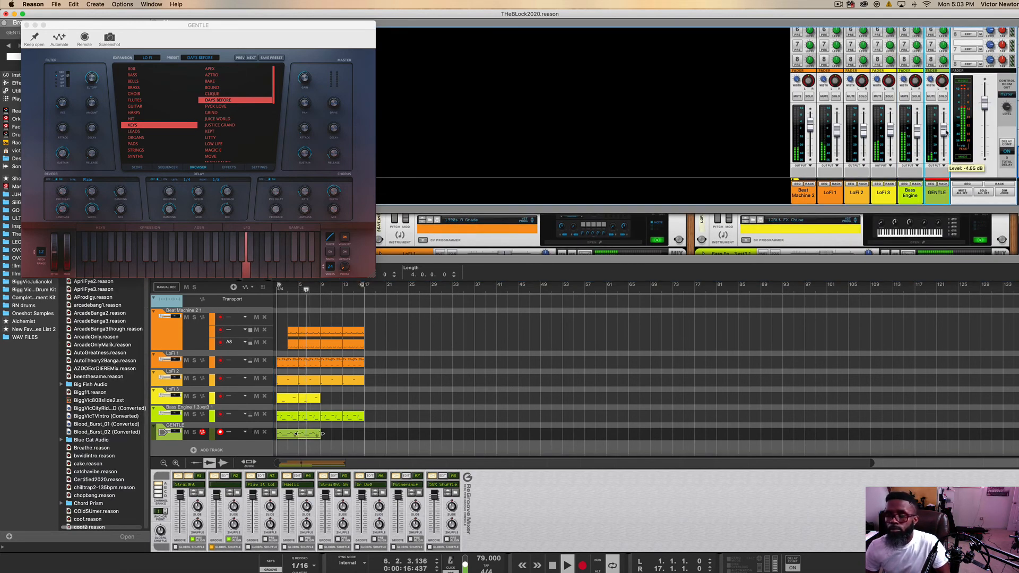
left_click_drag(941, 85, 939, 78)
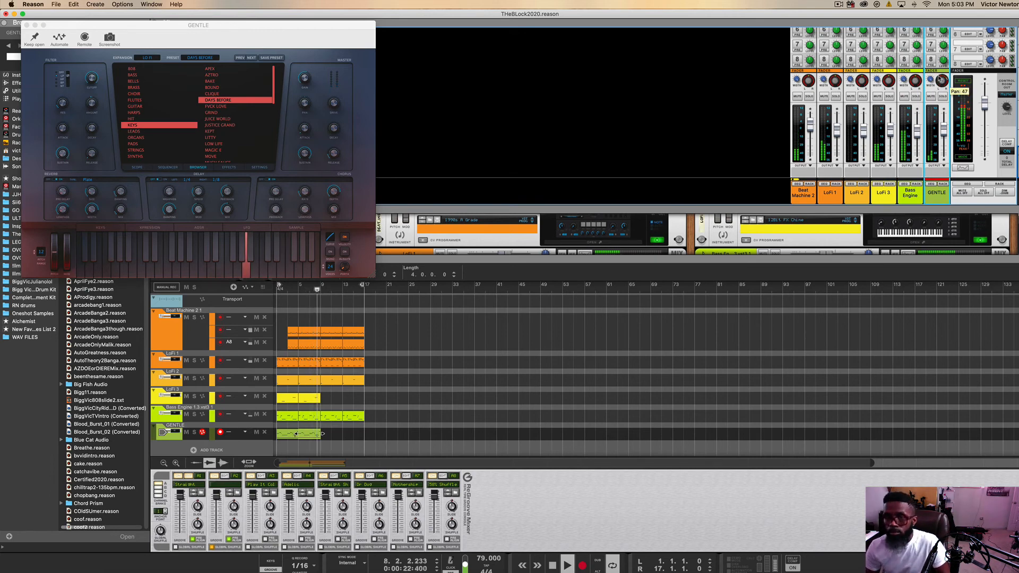
Step: Restart playback from bar 1 and solo the GENTLE channel in the mixer
scroll(937, 104, "up", 10)
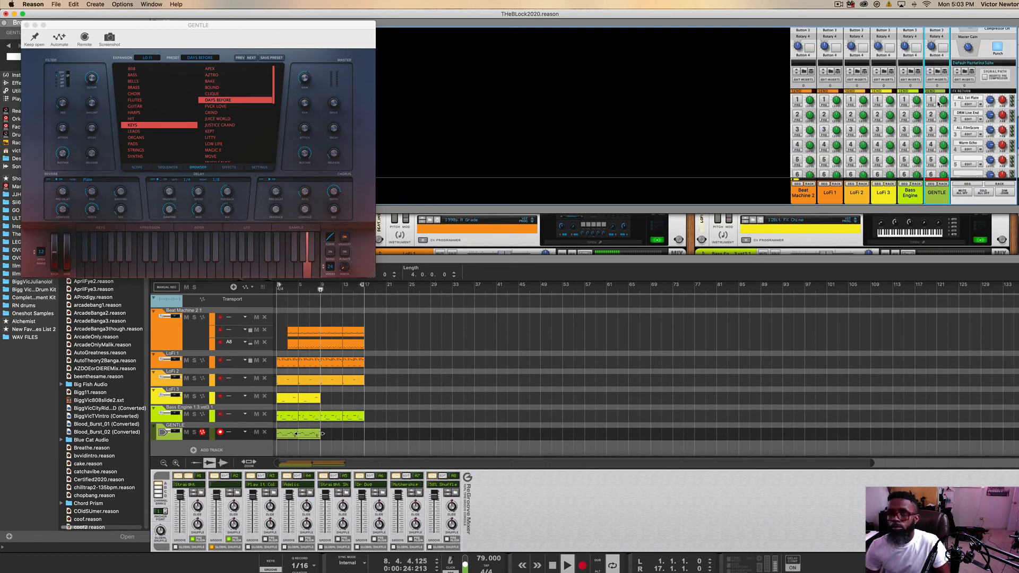
scroll(938, 105, "up", 5)
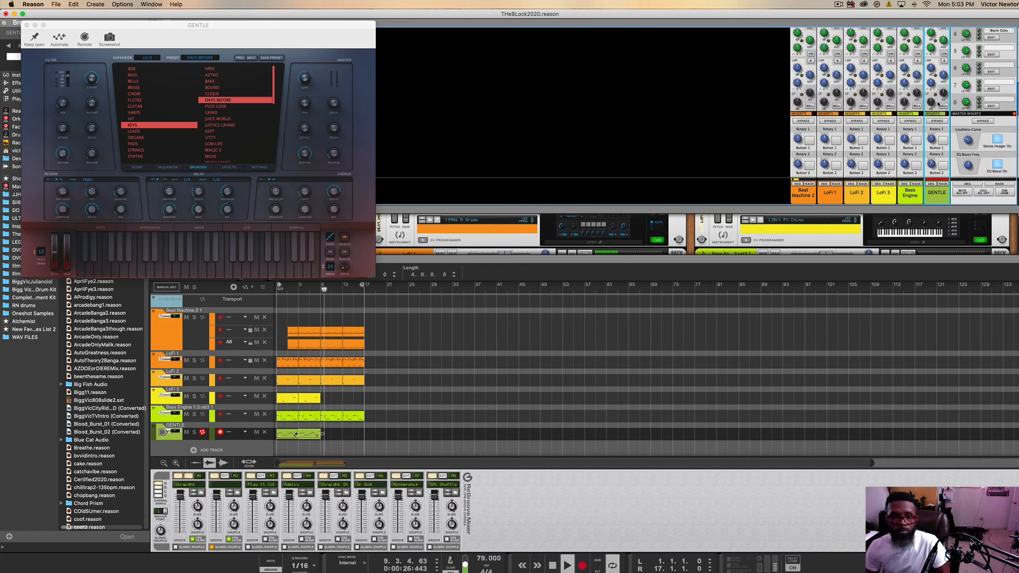
left_click(552, 566)
left_click(552, 565)
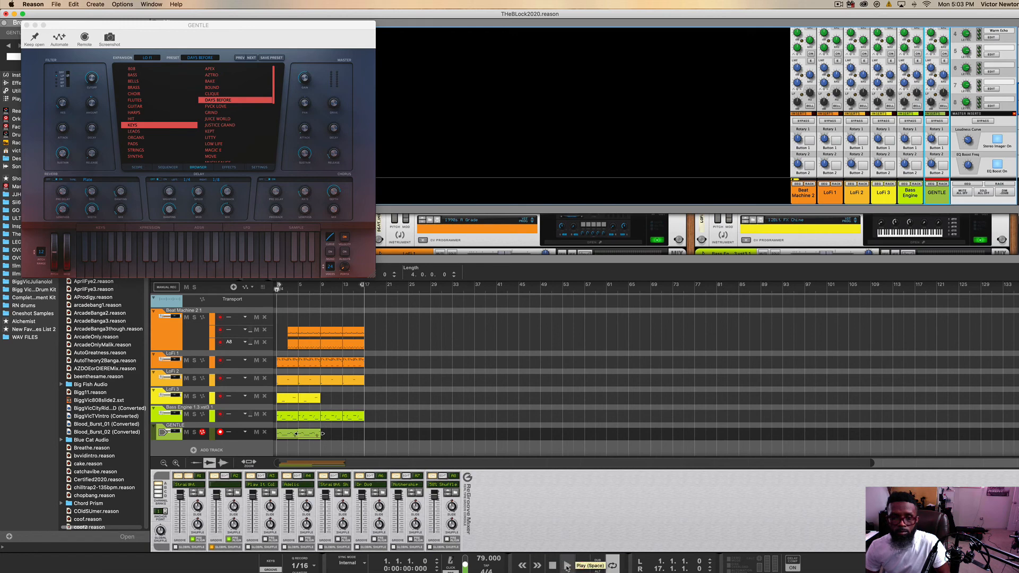
left_click(567, 565)
scroll(934, 171, "down", 10)
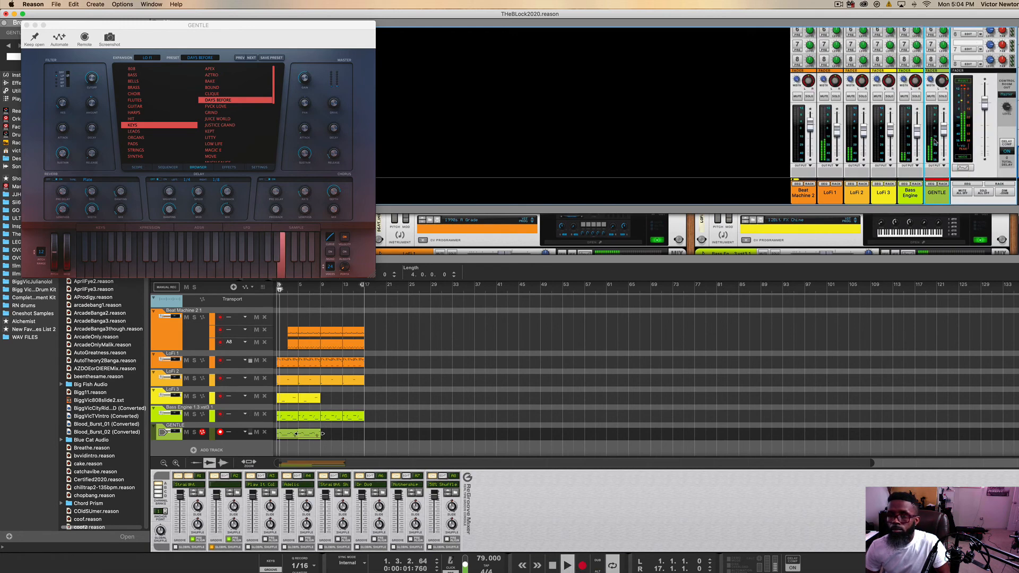
left_click(942, 96)
scroll(941, 101, "up", 10)
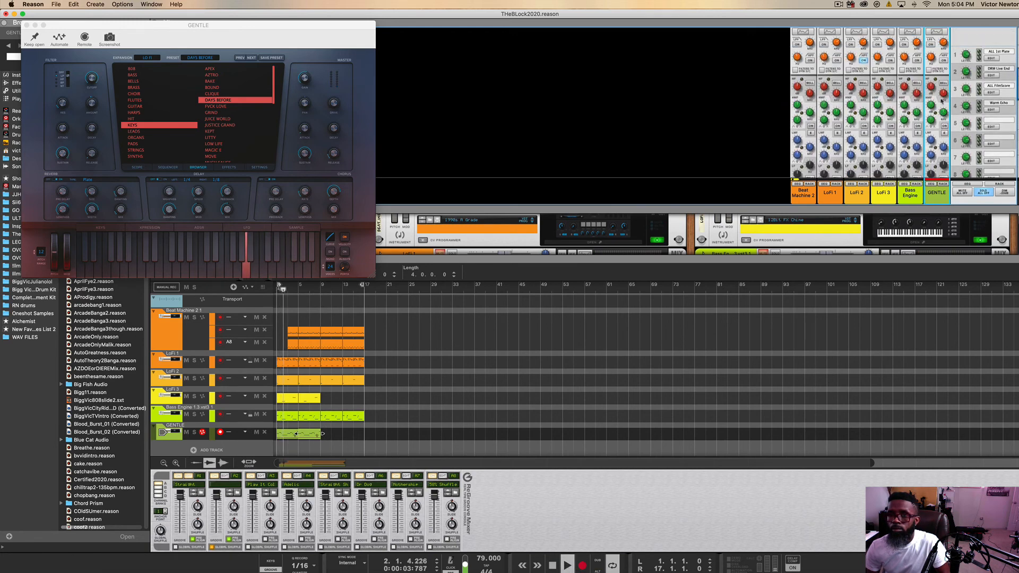
Step: Enable a high-pass filter at 187.1 Hz in GENTLE's Spectrum EQ, then close the EQ and Heat Up 3 windows
left_click(938, 100)
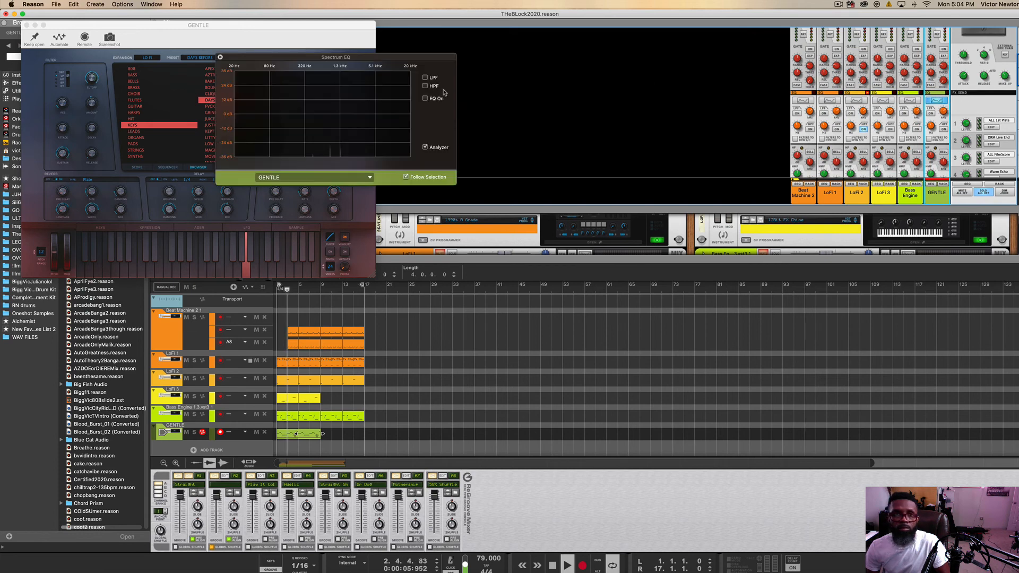
left_click(425, 86)
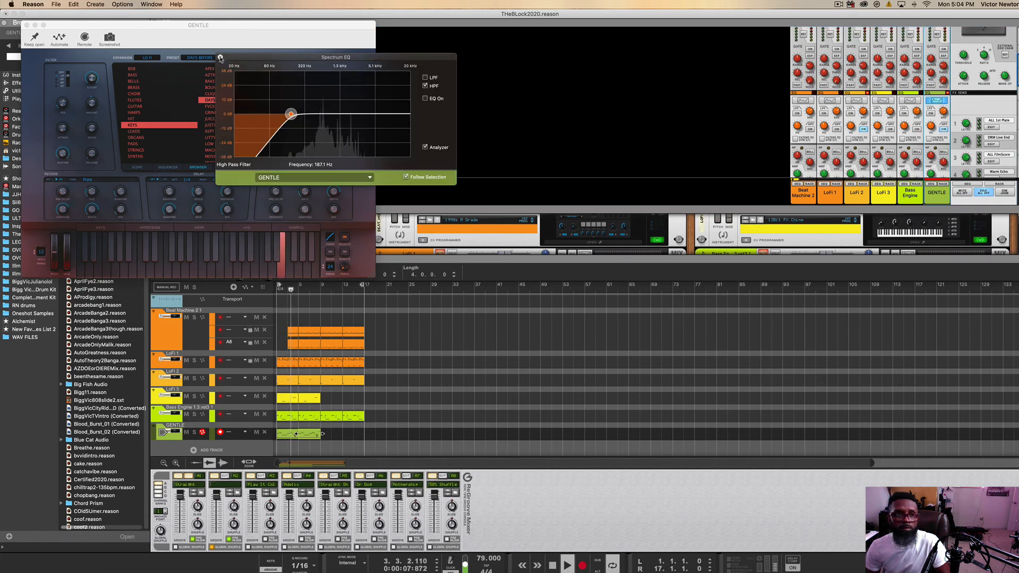
left_click(220, 57)
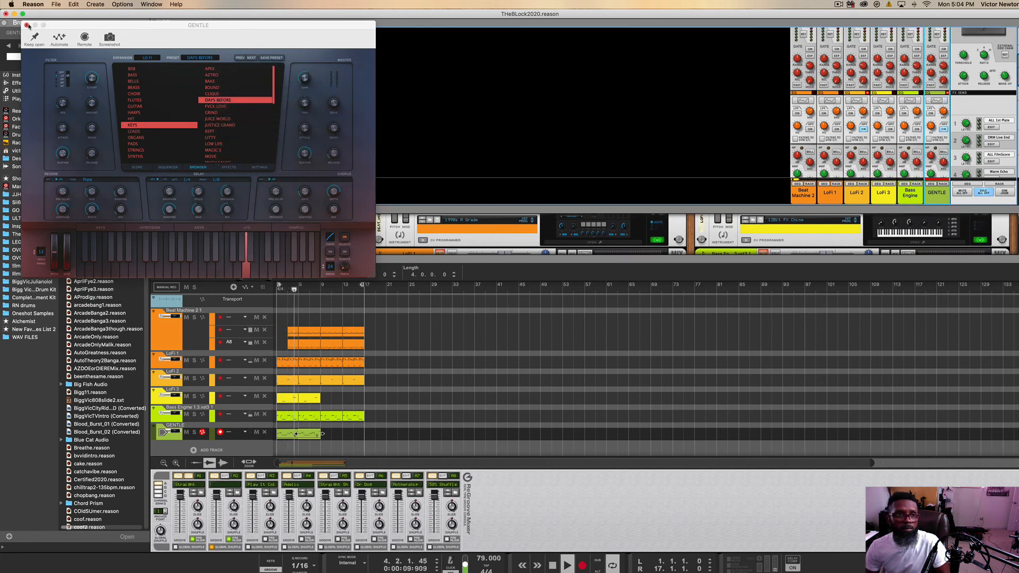
left_click(27, 25)
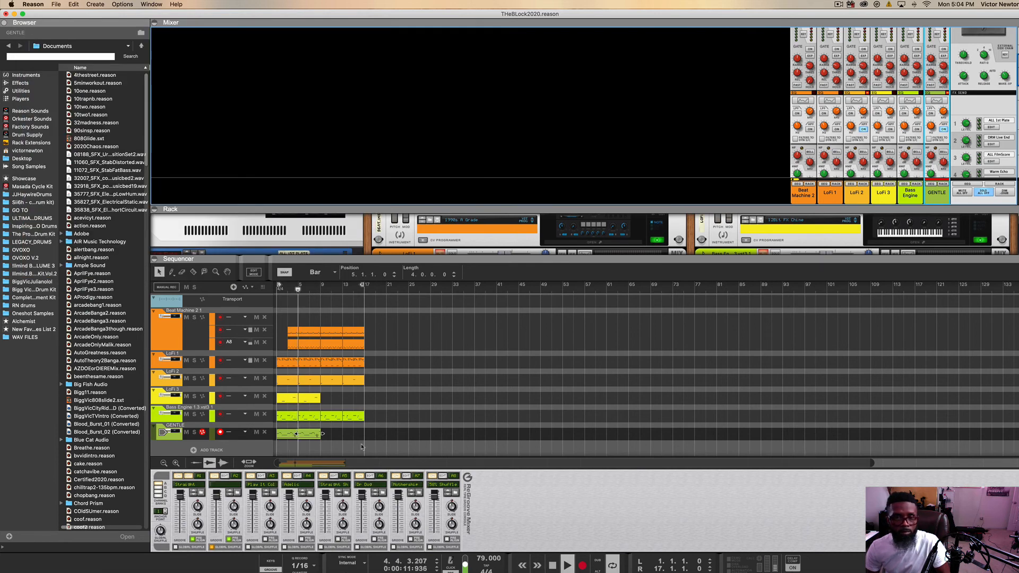
Step: Restart playback from bar 1 and clear all channel solos
double_click(552, 565)
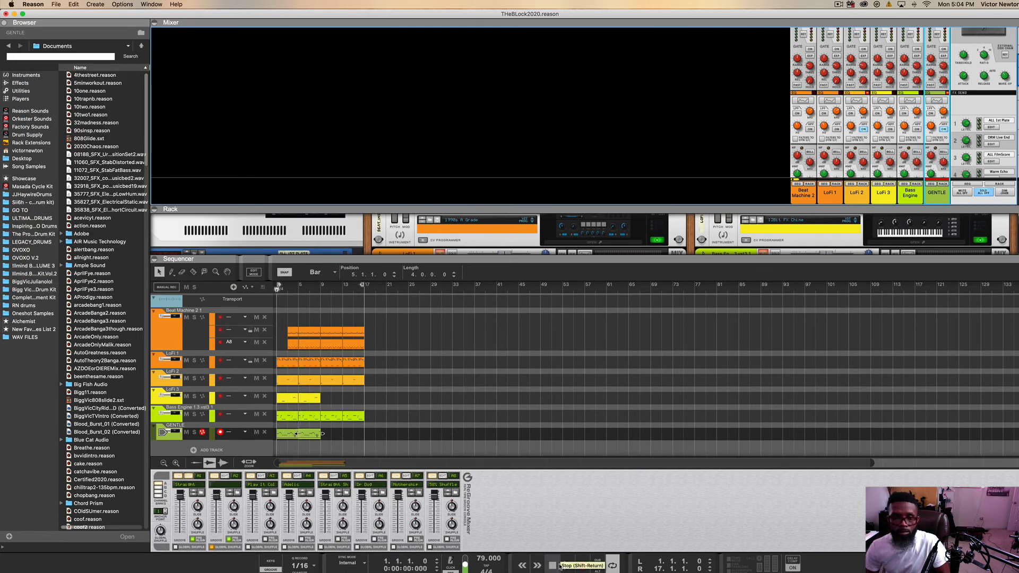
left_click(567, 566)
left_click(984, 193)
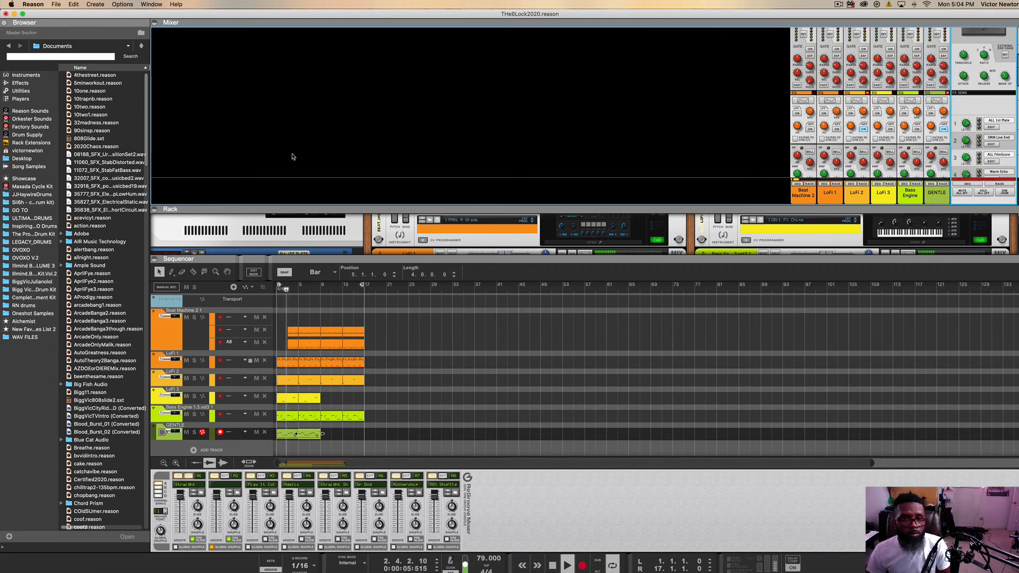
Step: Shrink the mixer to reveal the rack, hide the ReGroove mixer, and size the sequencer to show all tracks
left_click_drag(308, 208, 331, 72)
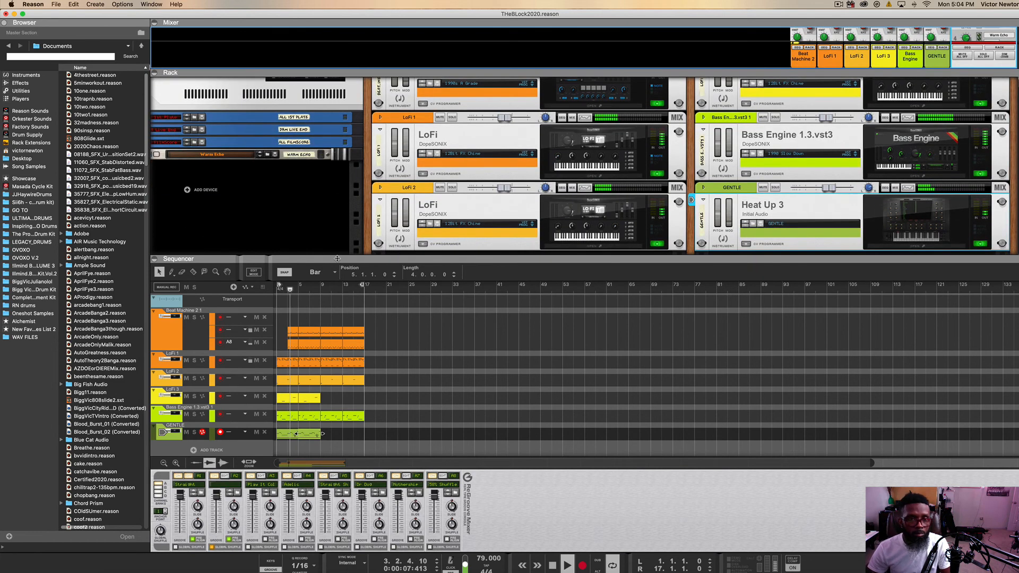
scroll(338, 214, "left", 4)
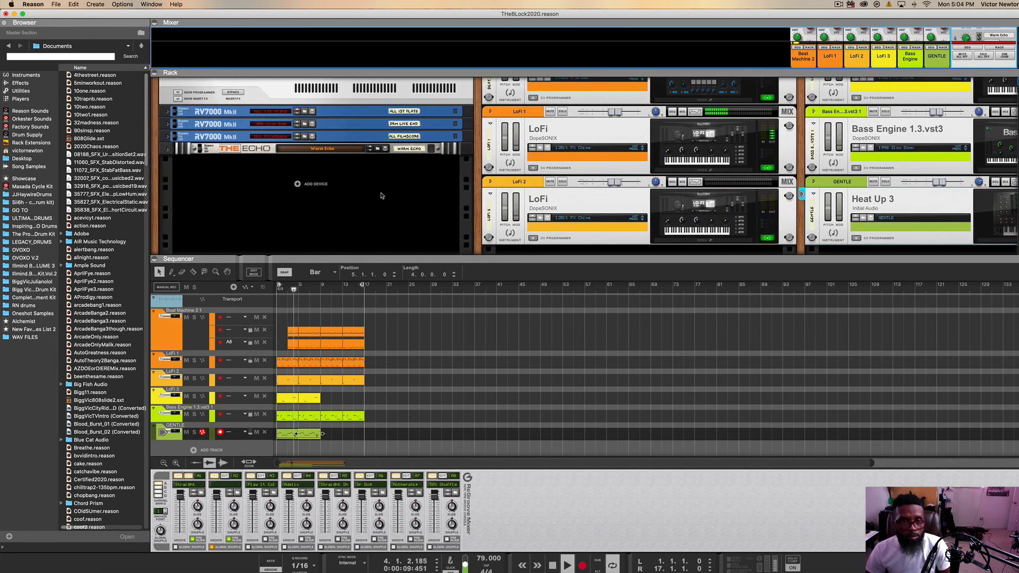
left_click_drag(393, 257, 390, 292)
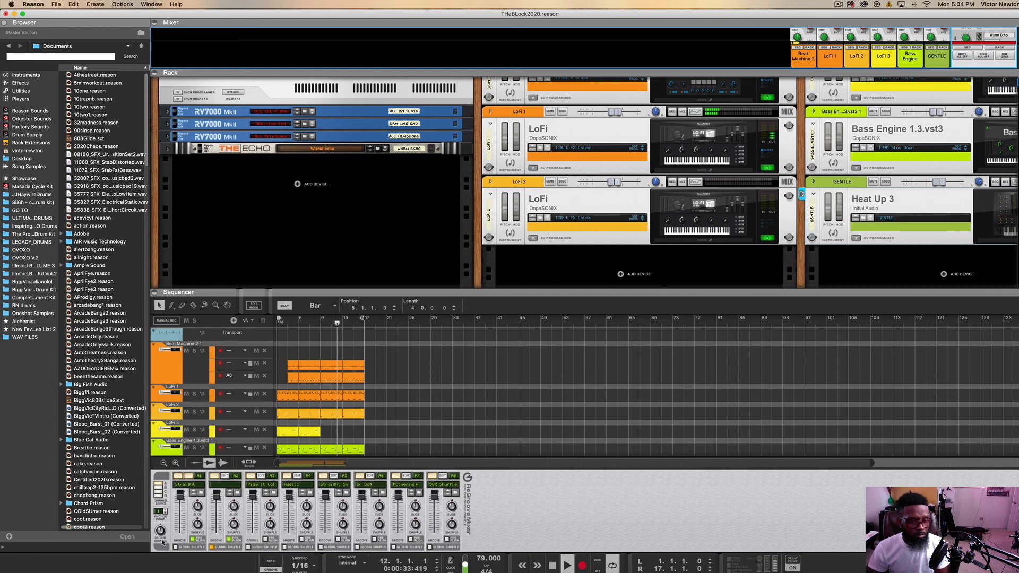
left_click(270, 570)
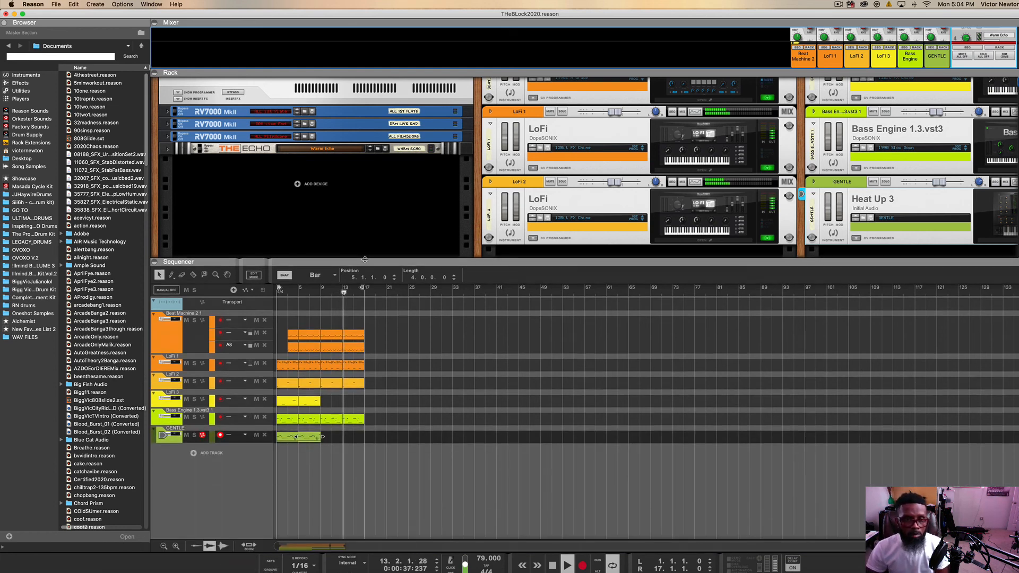
left_click_drag(365, 293, 364, 260)
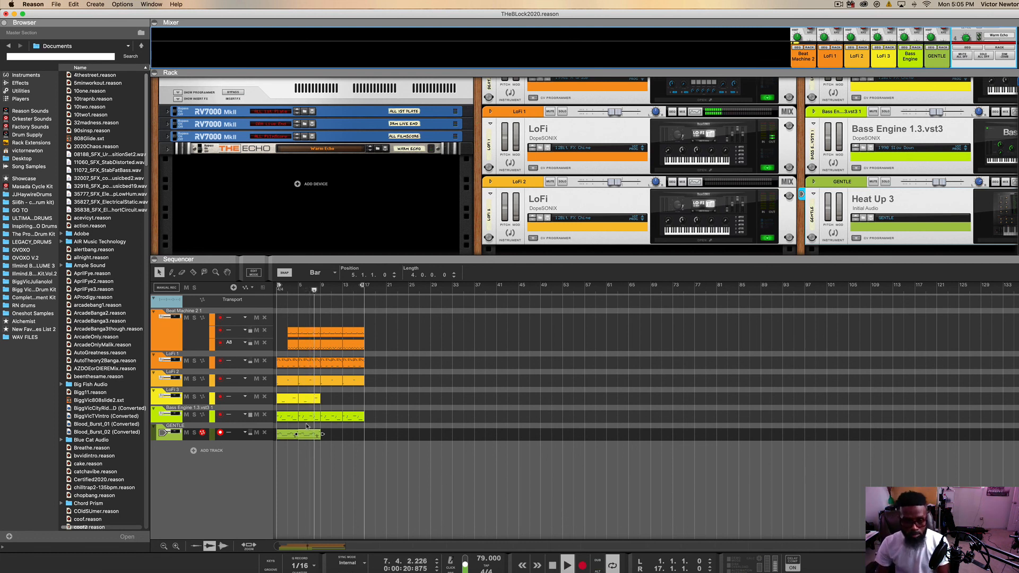
Step: Stop playback back at bar 1 and save the song
left_click(553, 569)
left_click(553, 569)
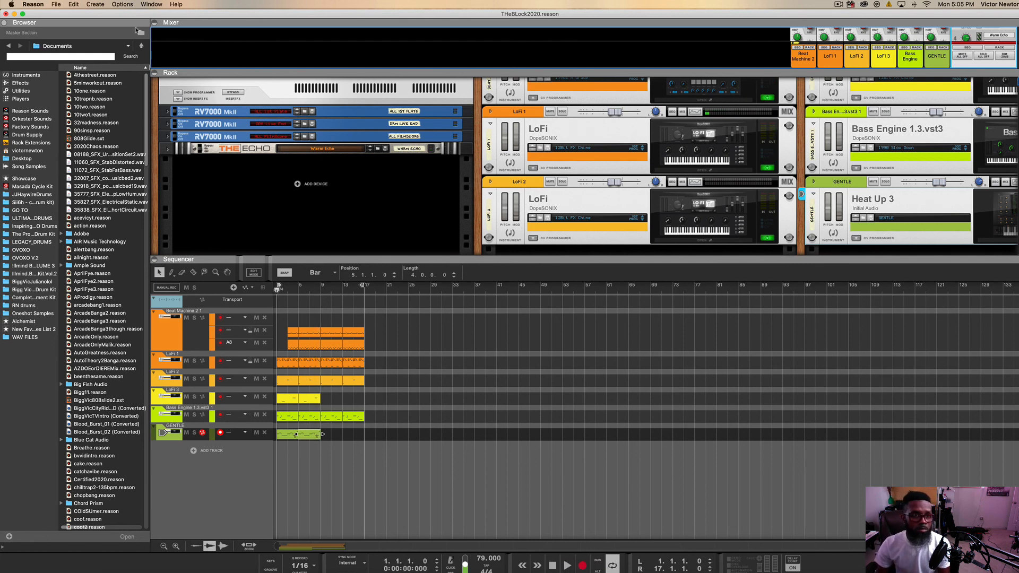
left_click(56, 4)
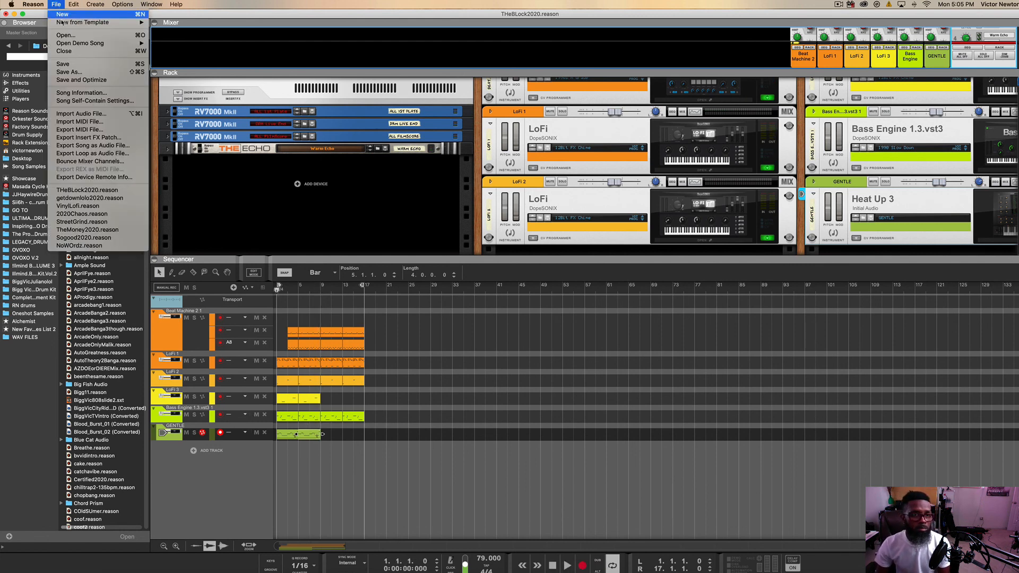
left_click(67, 63)
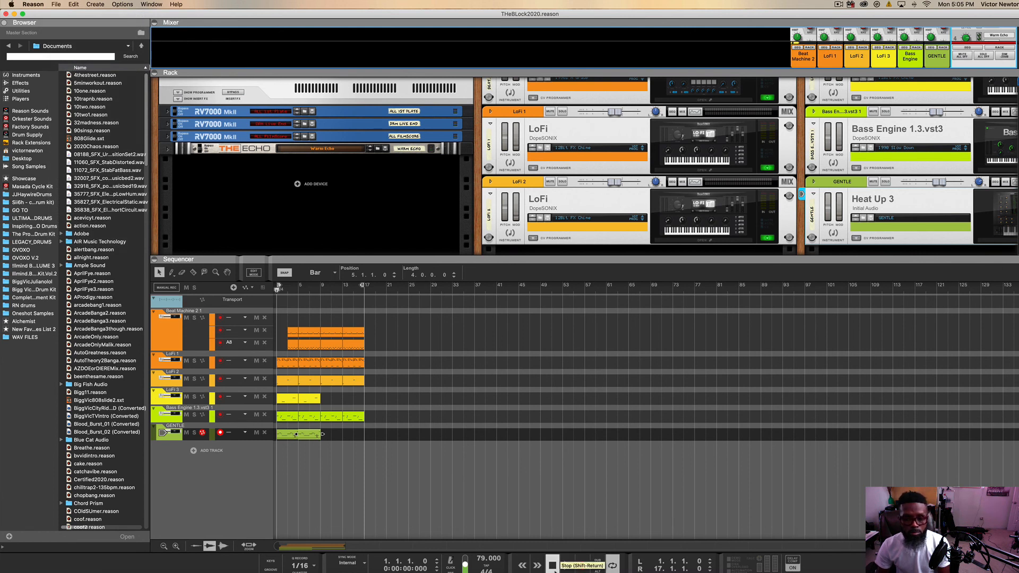
Step: Play the song from bar 1 with the rack area sized to show all instrument devices
key("space")
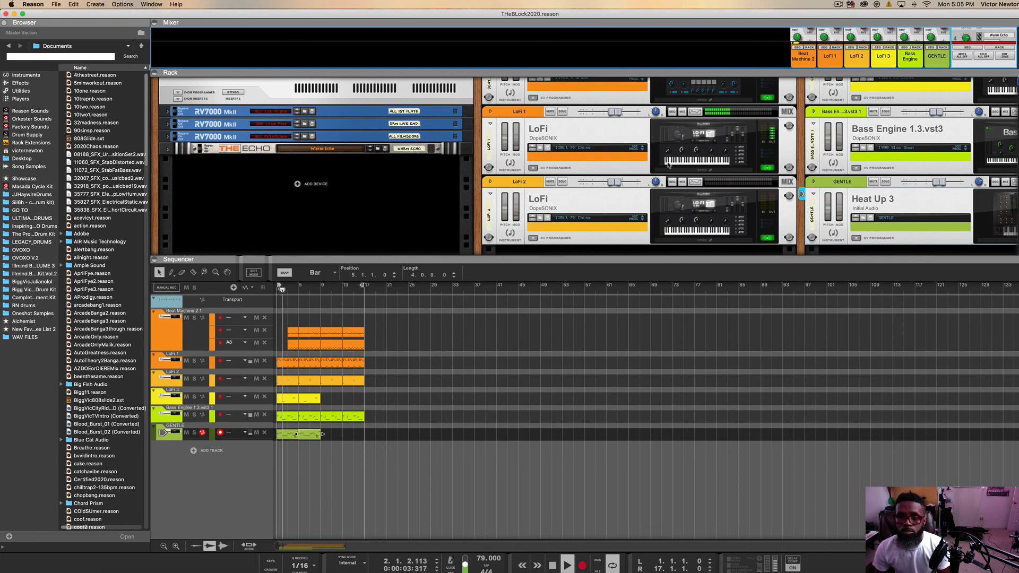
left_click_drag(576, 258, 576, 342)
left_click_drag(797, 224, 686, 237)
scroll(686, 238, "up", 2)
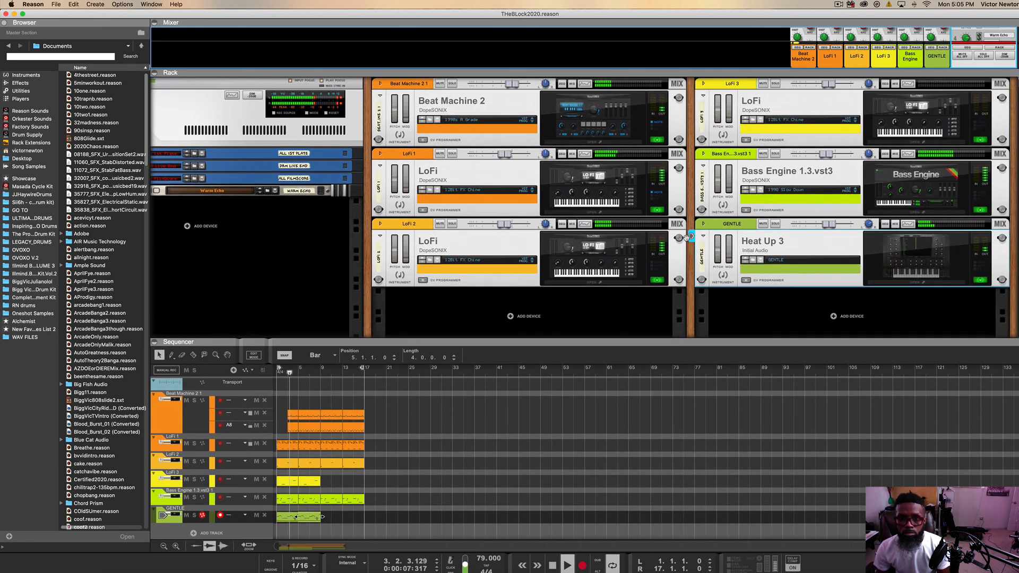
scroll(687, 240, "left", 5)
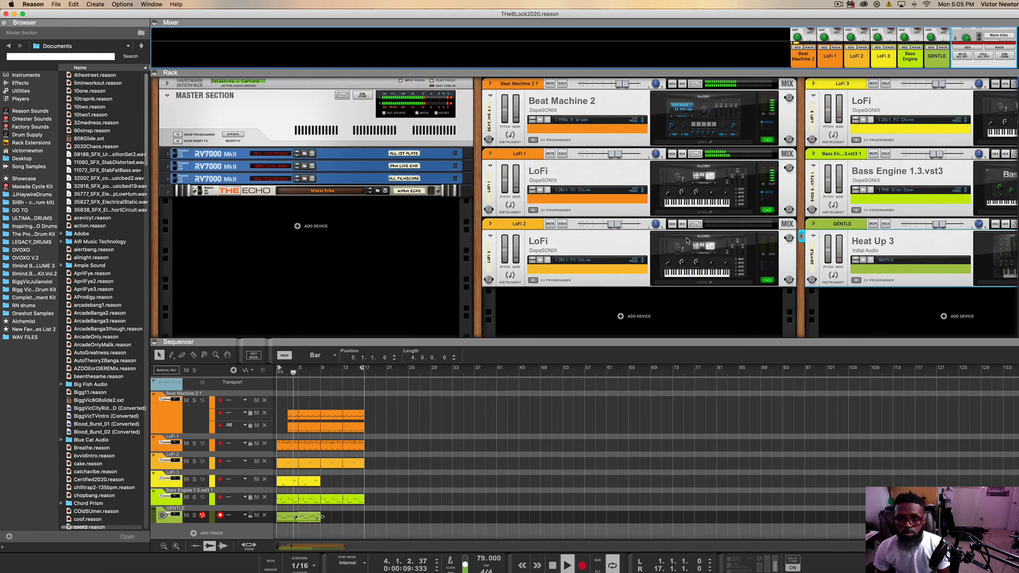
scroll(687, 240, "right", 5)
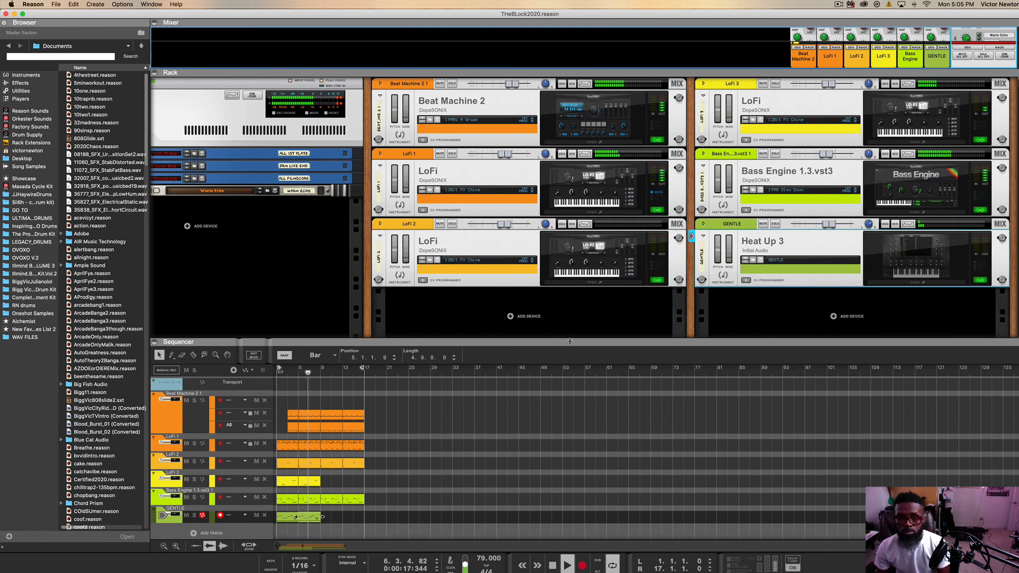
left_click_drag(584, 341, 573, 311)
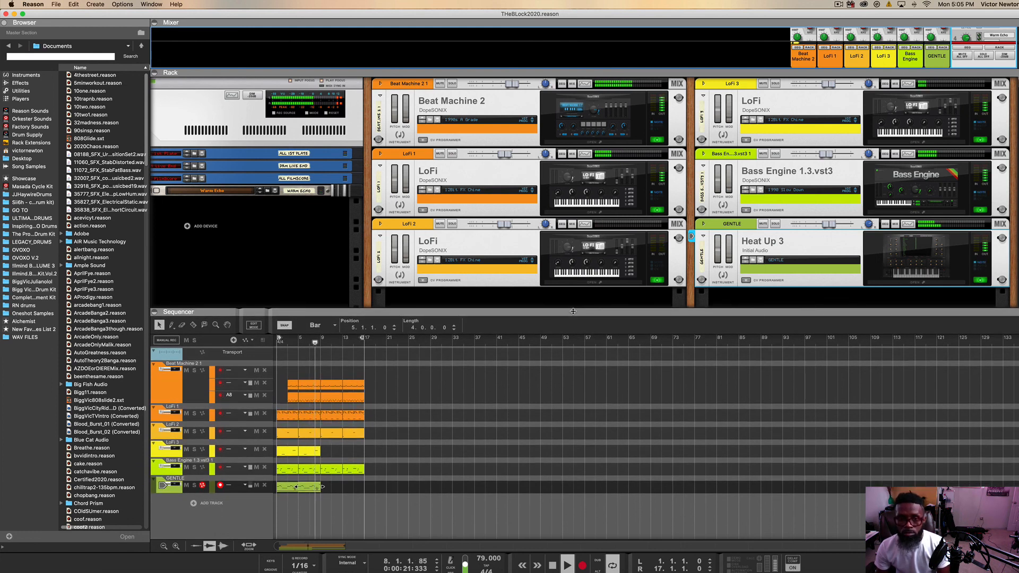